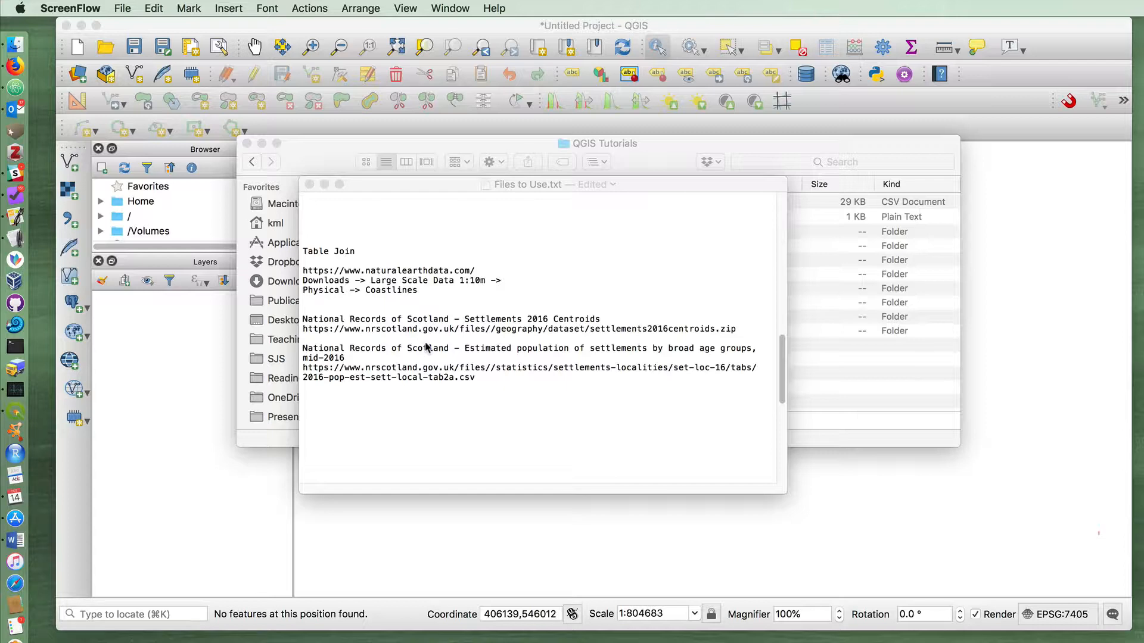
Add the ne_10m_coastline and settlements2016centroids folders from QGIS Tutorials to the QGIS project as layers
{"action": "left_click", "coordinate": [323, 170]}
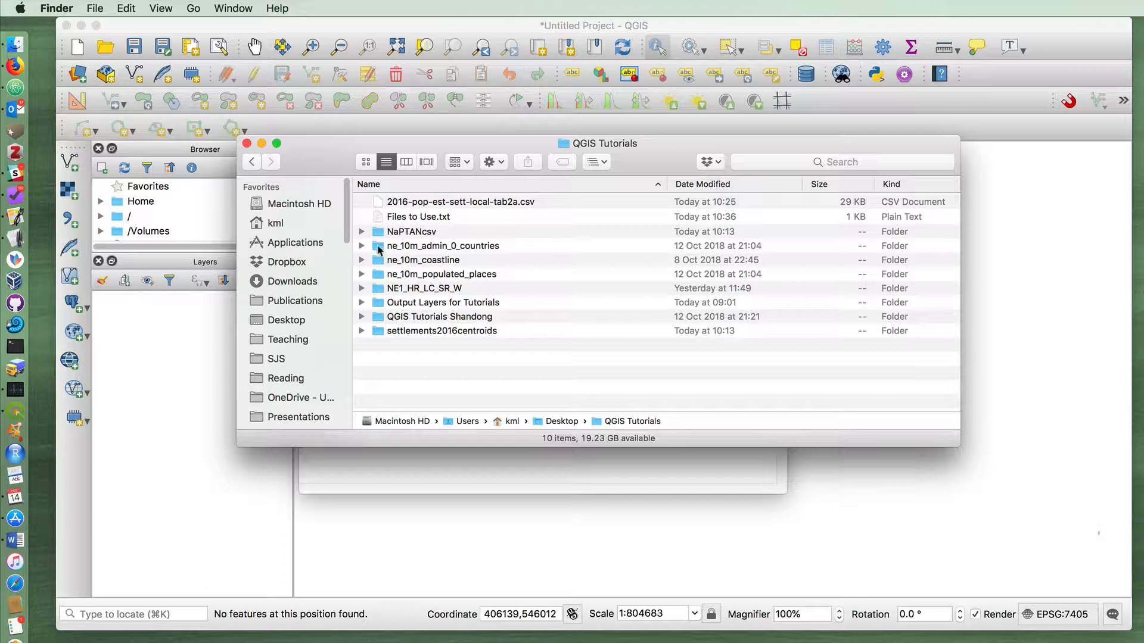
{"action": "mouse_move", "coordinate": [377, 247]}
{"action": "left_mouse_down"}
{"action": "mouse_move", "coordinate": [275, 325]}
{"action": "mouse_move", "coordinate": [206, 338]}
{"action": "left_mouse_up"}
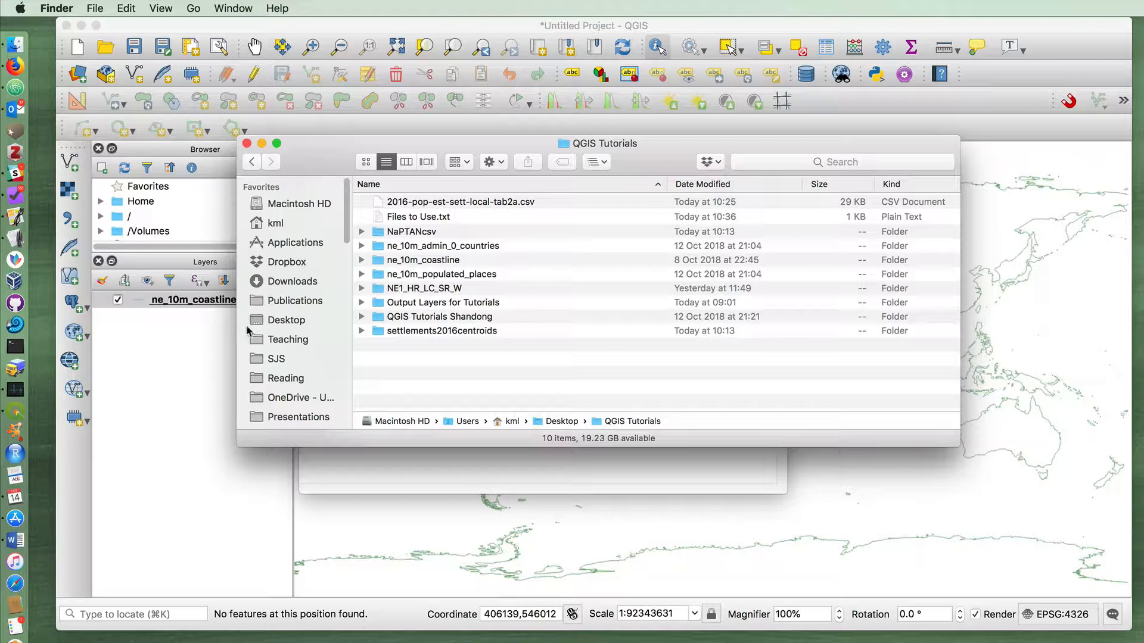
{"action": "left_click_drag", "start_coordinate": [378, 333], "coordinate": [182, 357]}
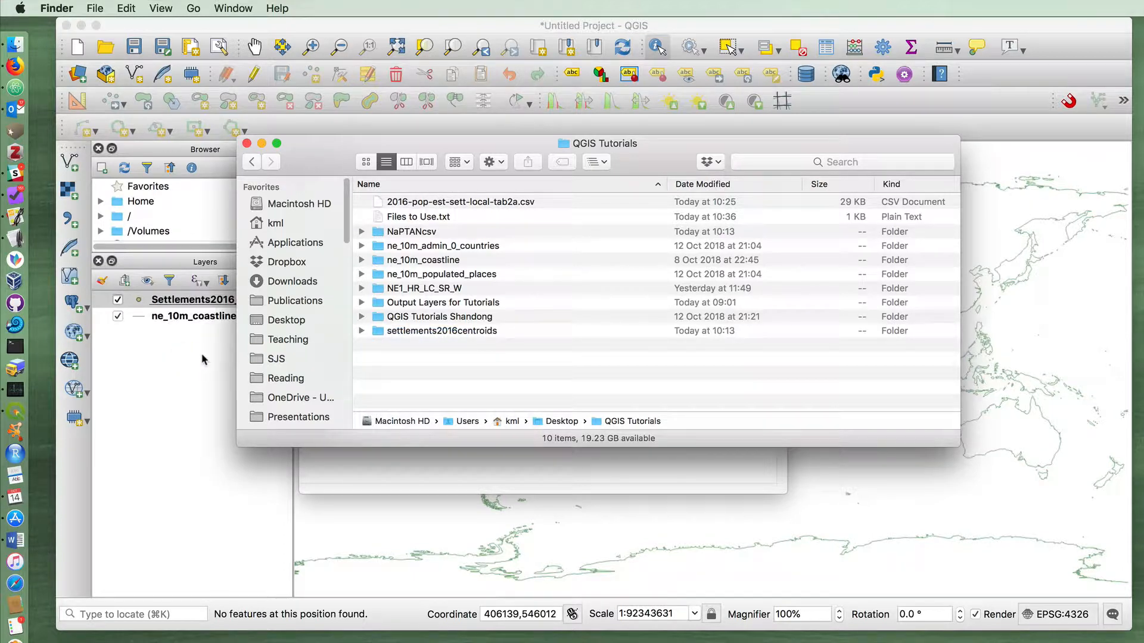
{"action": "left_click_drag", "start_coordinate": [316, 165], "coordinate": [408, 162]}
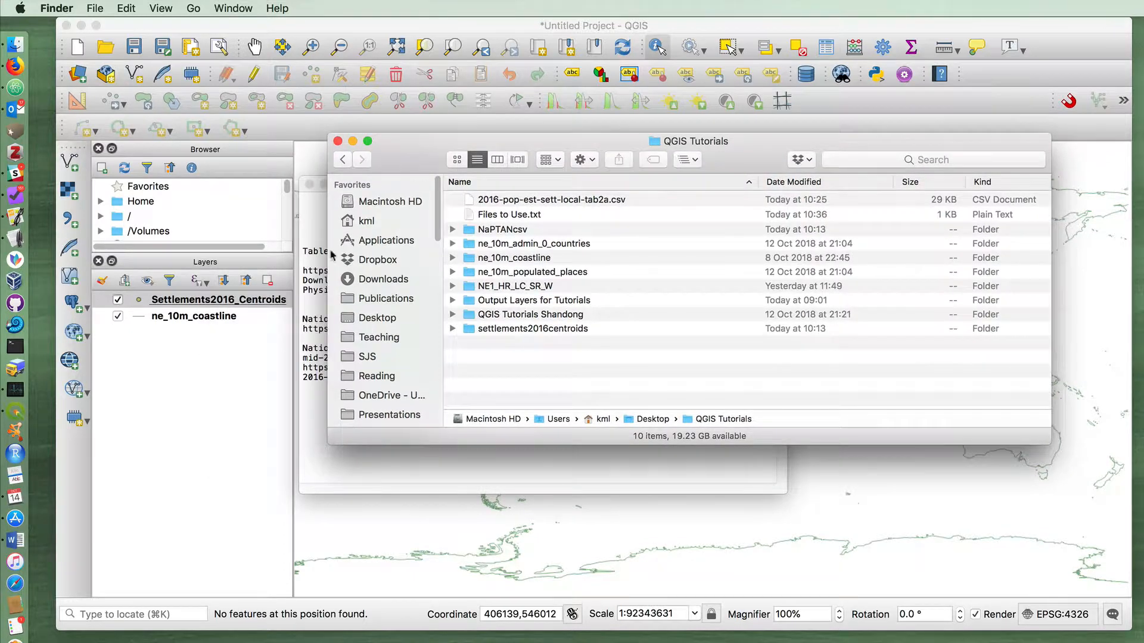
{"action": "left_click", "coordinate": [255, 376]}
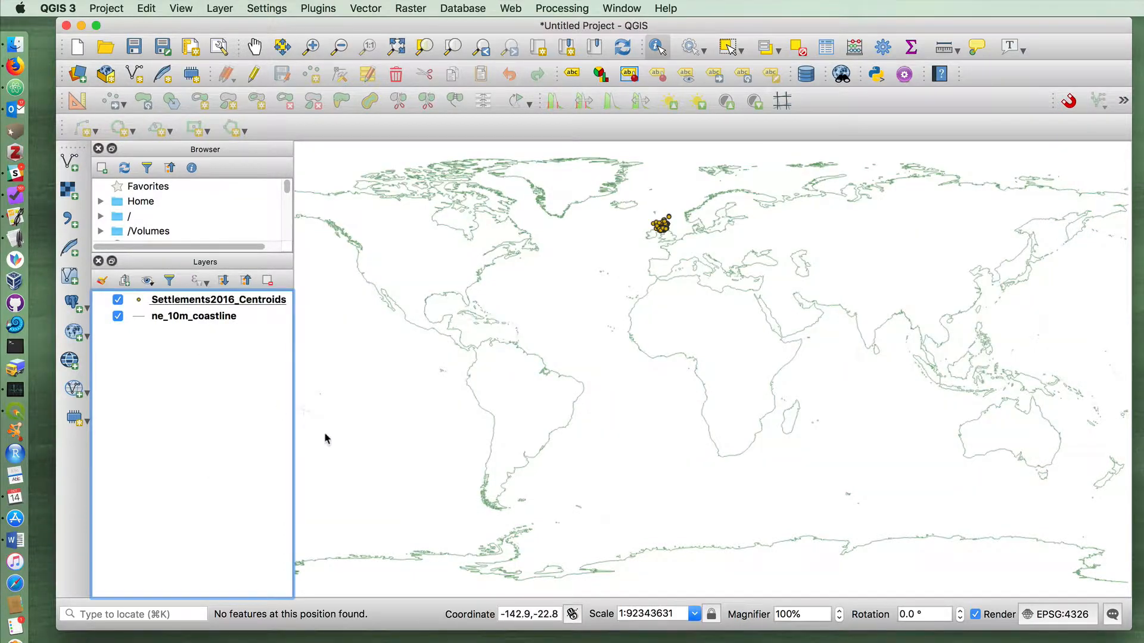
Identify an isolated settlement centroid in north-east Scotland and examine its code, easting and northing attributes
{"action": "left_click", "coordinate": [311, 47]}
{"action": "left_click_drag", "start_coordinate": [627, 199], "coordinate": [705, 255]}
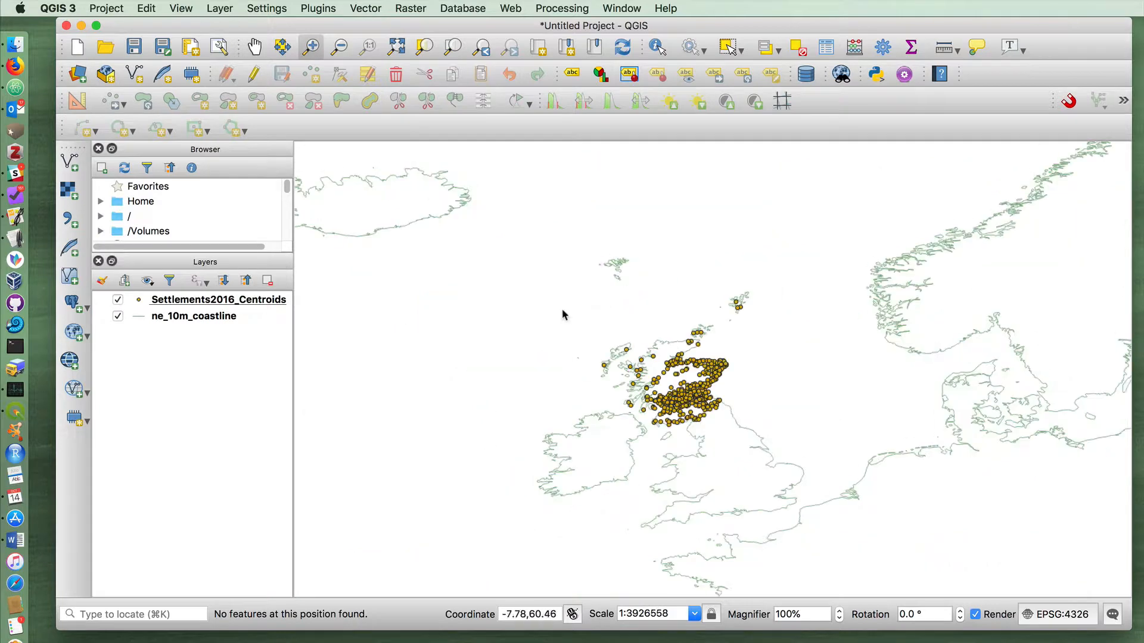
{"action": "left_click_drag", "start_coordinate": [540, 302], "coordinate": [854, 504]}
{"action": "left_click_drag", "start_coordinate": [487, 211], "coordinate": [983, 493]}
{"action": "left_click", "coordinate": [659, 50]}
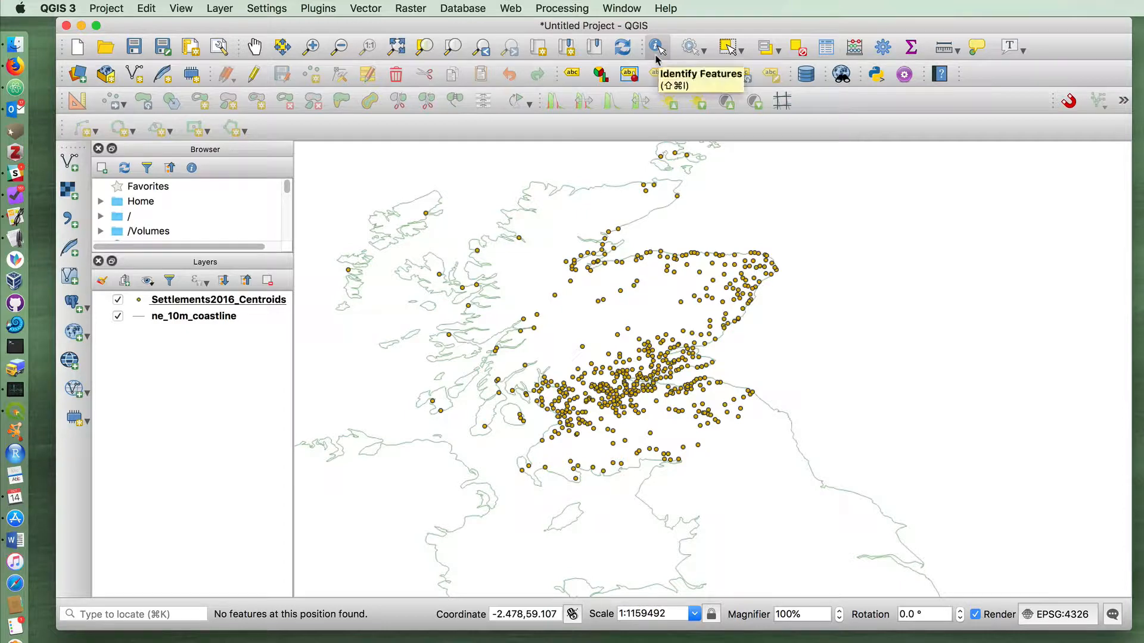
{"action": "left_click", "coordinate": [682, 303]}
{"action": "left_click", "coordinate": [822, 225]}
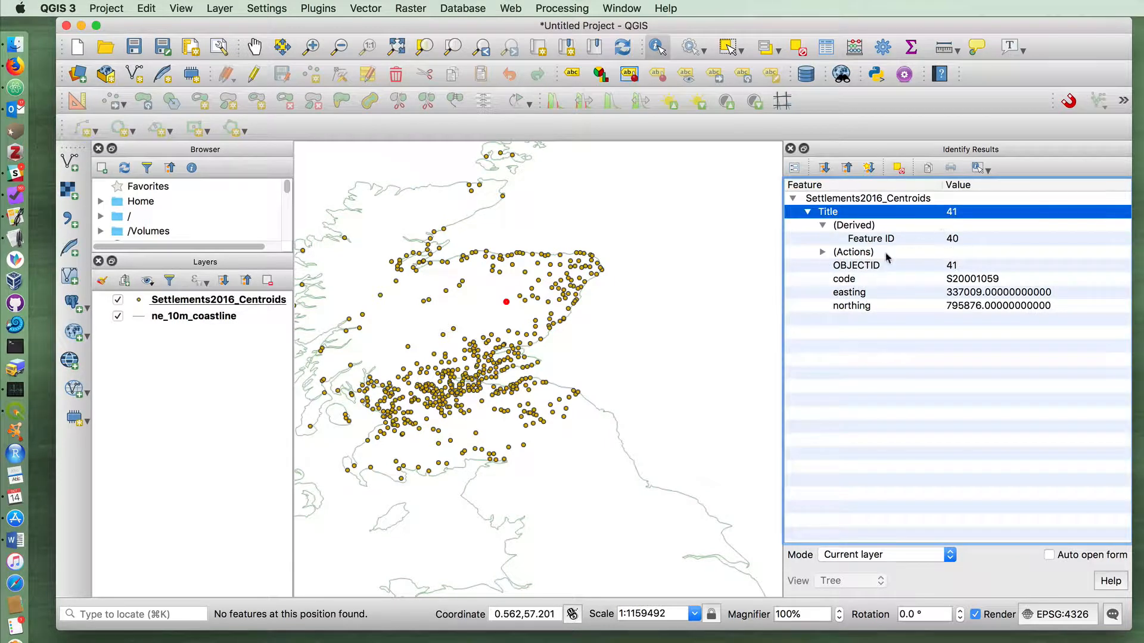
{"action": "left_click", "coordinate": [846, 280]}
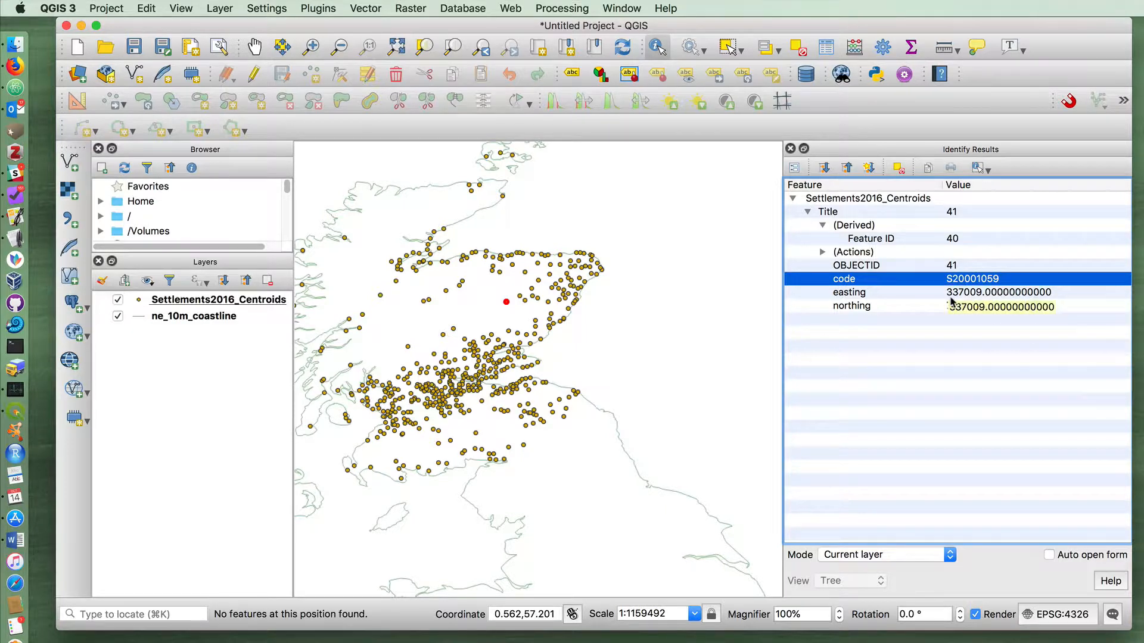
{"action": "left_click", "coordinate": [914, 292]}
{"action": "left_click", "coordinate": [921, 307]}
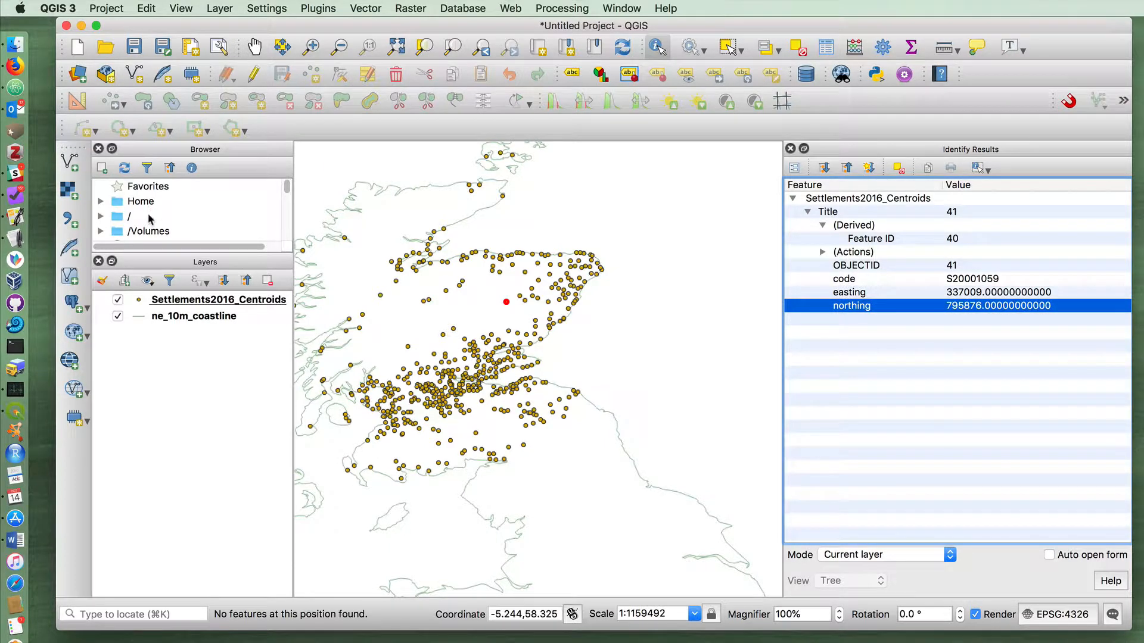
Check the source coordinate reference system of the Settlements2016_Centroids layer, leaving its properties unmodified
{"action": "left_click", "coordinate": [193, 303]}
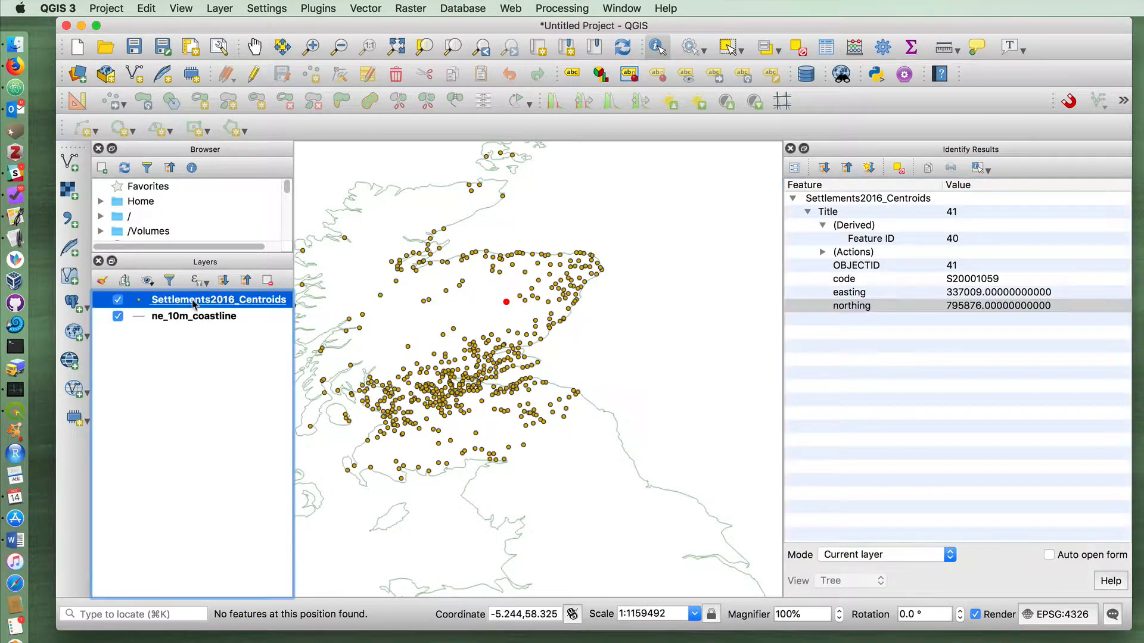
{"action": "right_click", "coordinate": [196, 304]}
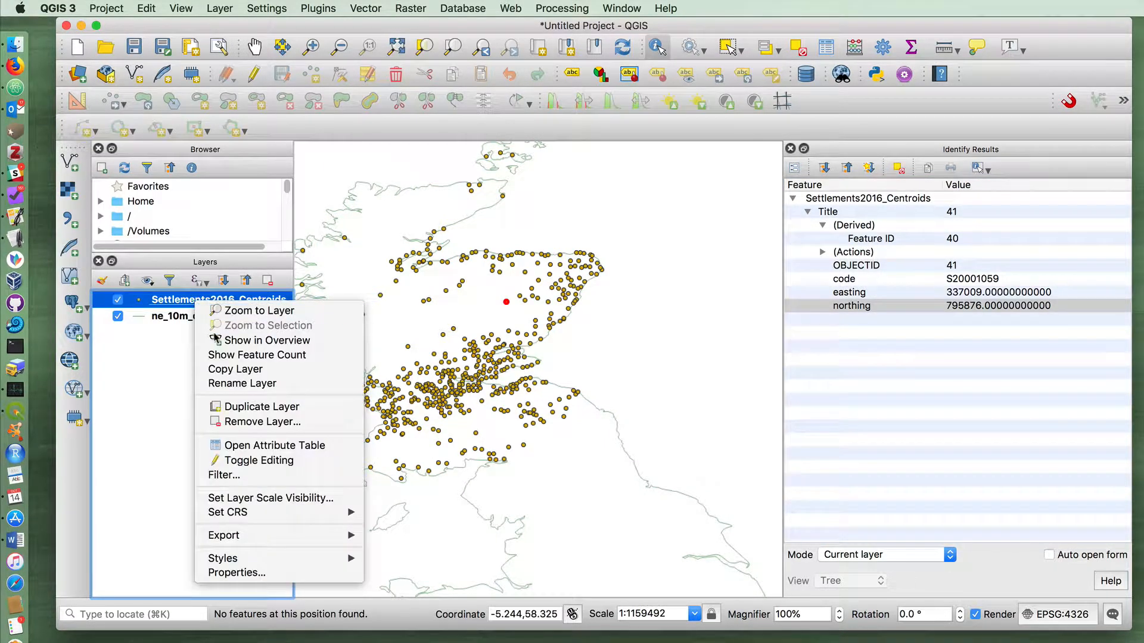
{"action": "left_click", "coordinate": [257, 574]}
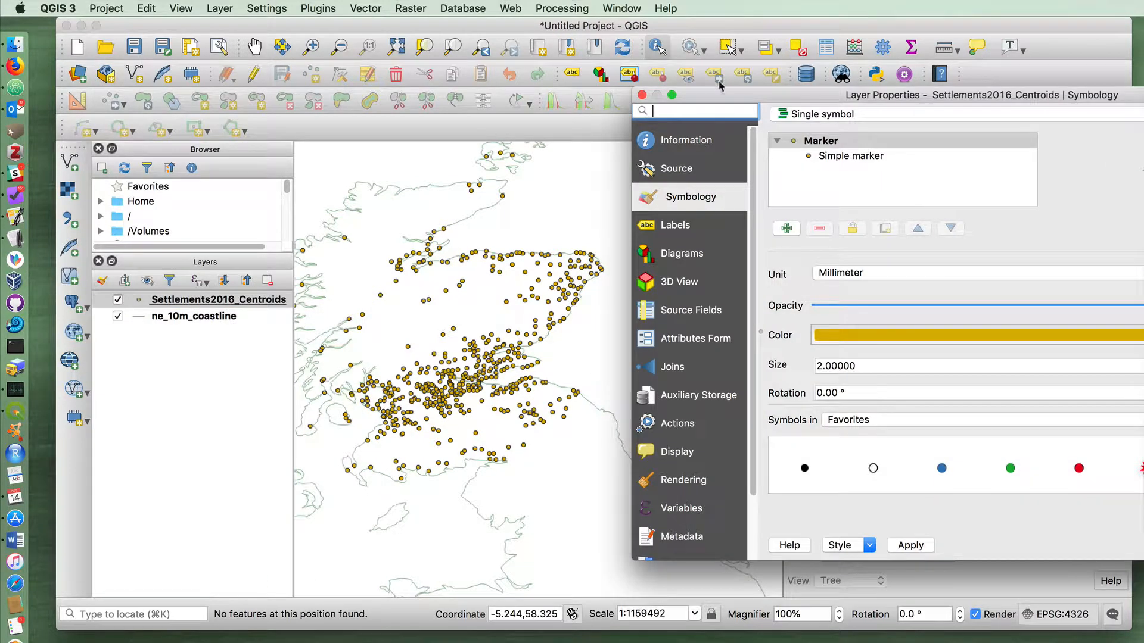
{"action": "left_click_drag", "start_coordinate": [721, 89], "coordinate": [297, 93]}
{"action": "left_click", "coordinate": [267, 156]}
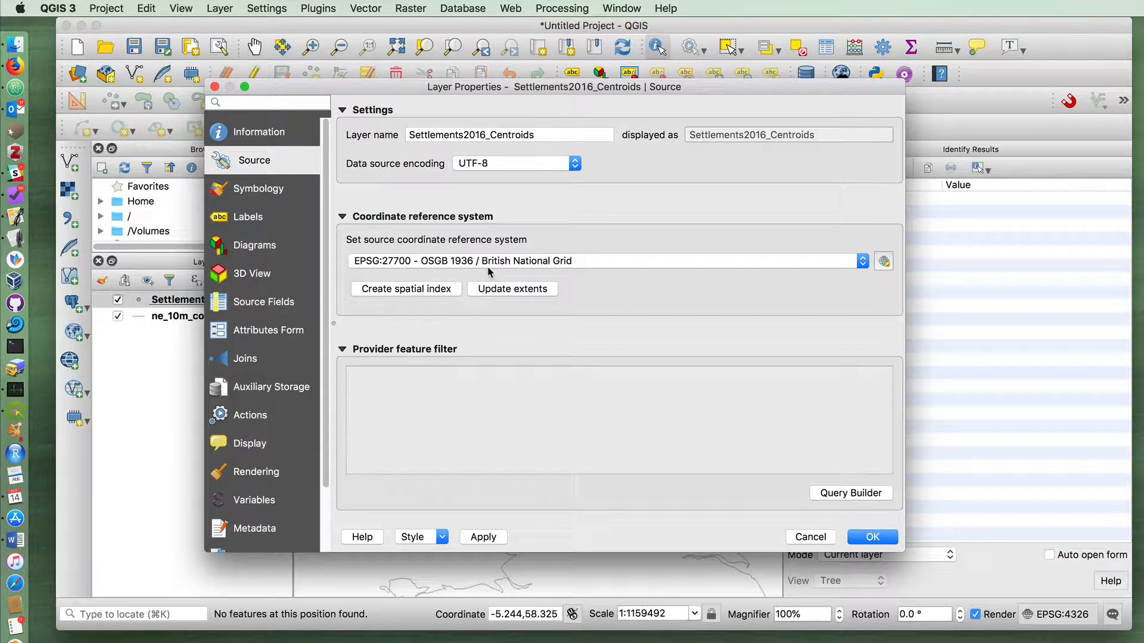
{"action": "left_click", "coordinate": [810, 542]}
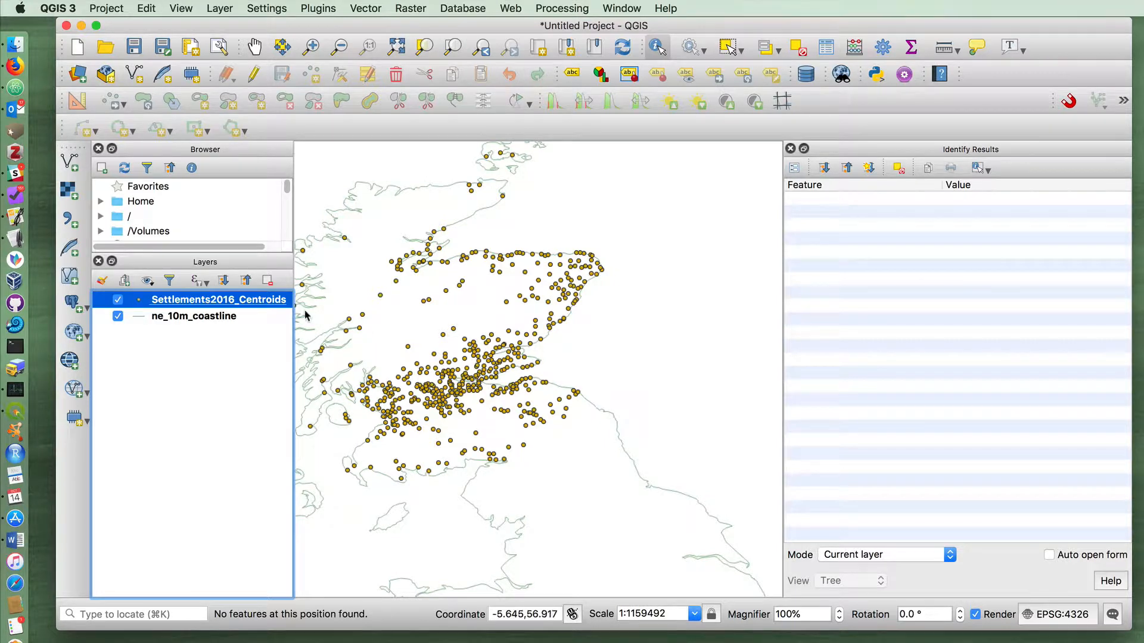
Choose 2016-pop-est-sett-local-tab2a.csv from the QGIS Tutorials folder as the input for a new delimited text layer
{"action": "left_click", "coordinate": [223, 317]}
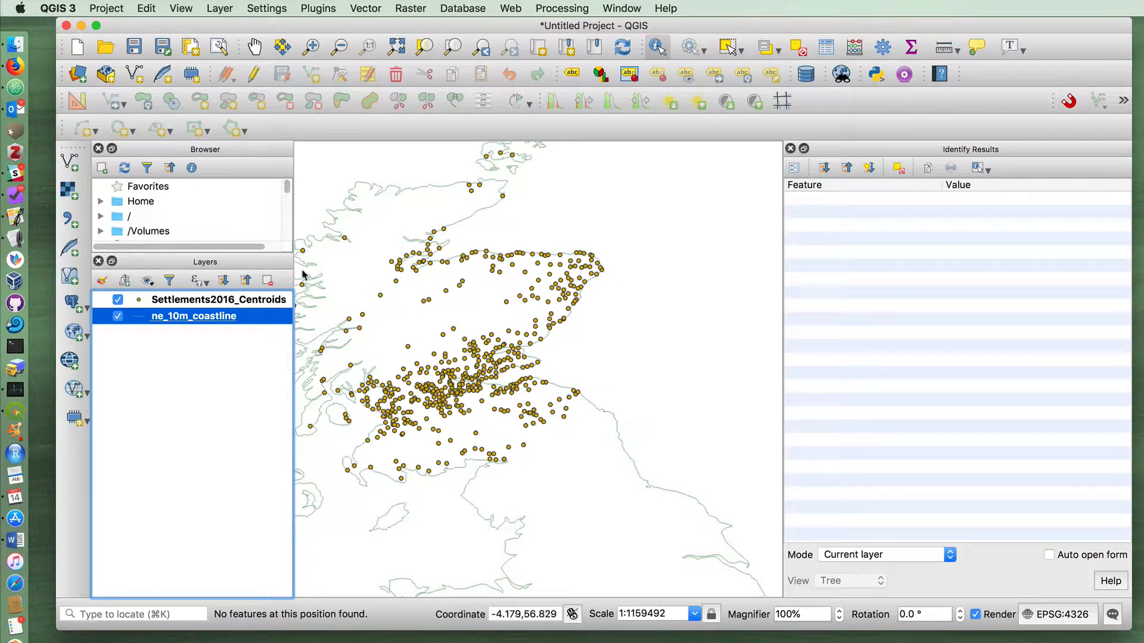
{"action": "left_click", "coordinate": [70, 220]}
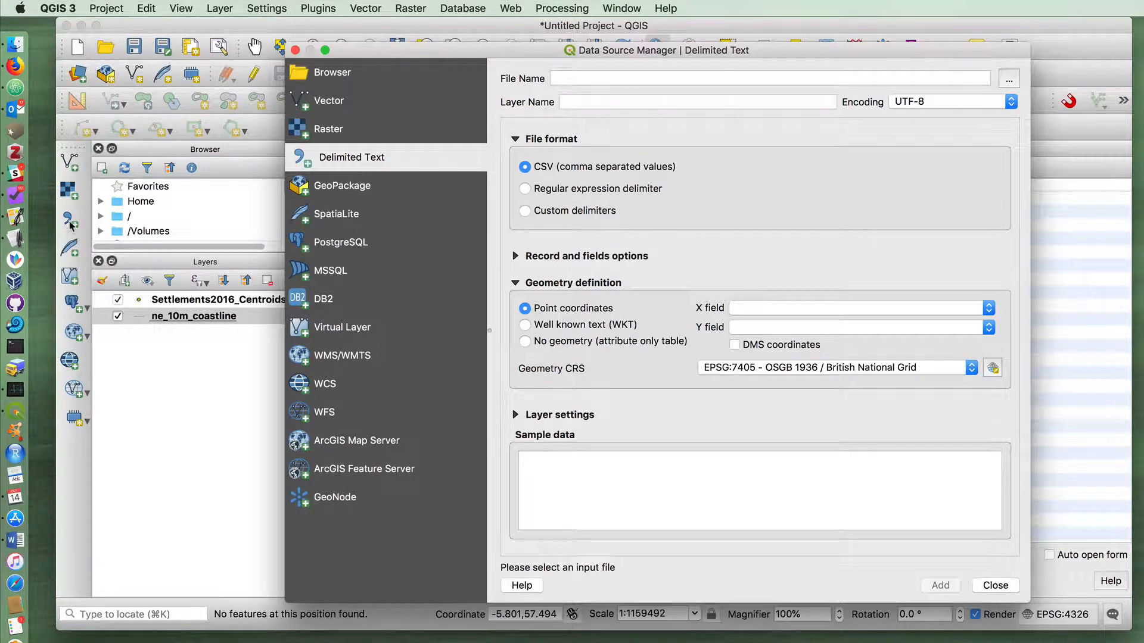
{"action": "left_click", "coordinate": [1004, 80]}
{"action": "left_click", "coordinate": [927, 219]}
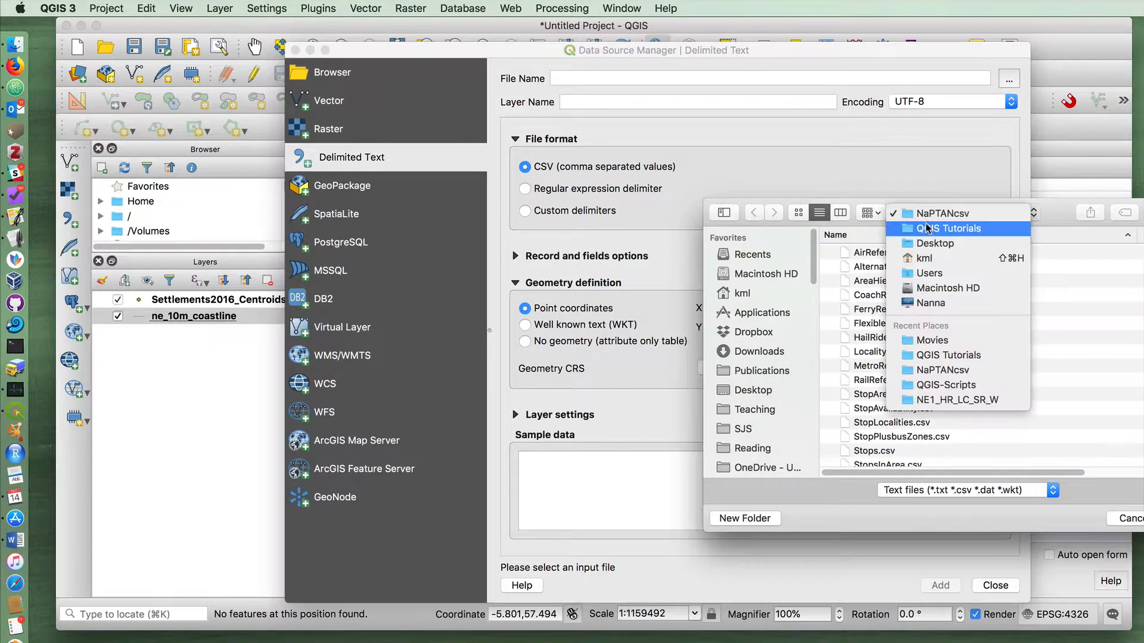
{"action": "left_click", "coordinate": [927, 228]}
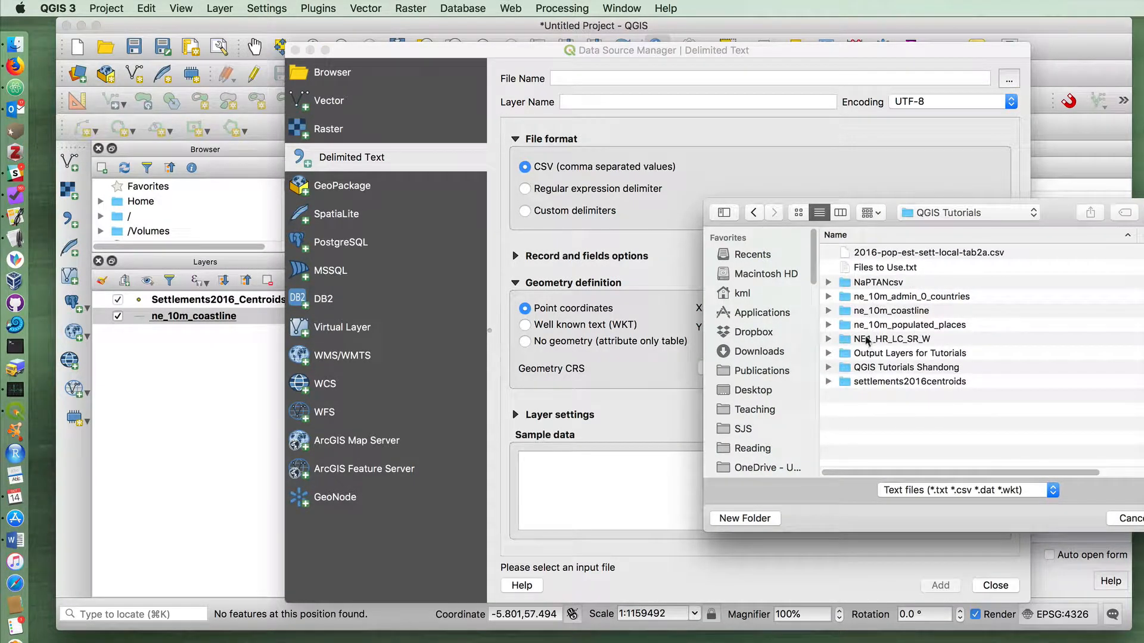
{"action": "left_click", "coordinate": [850, 255]}
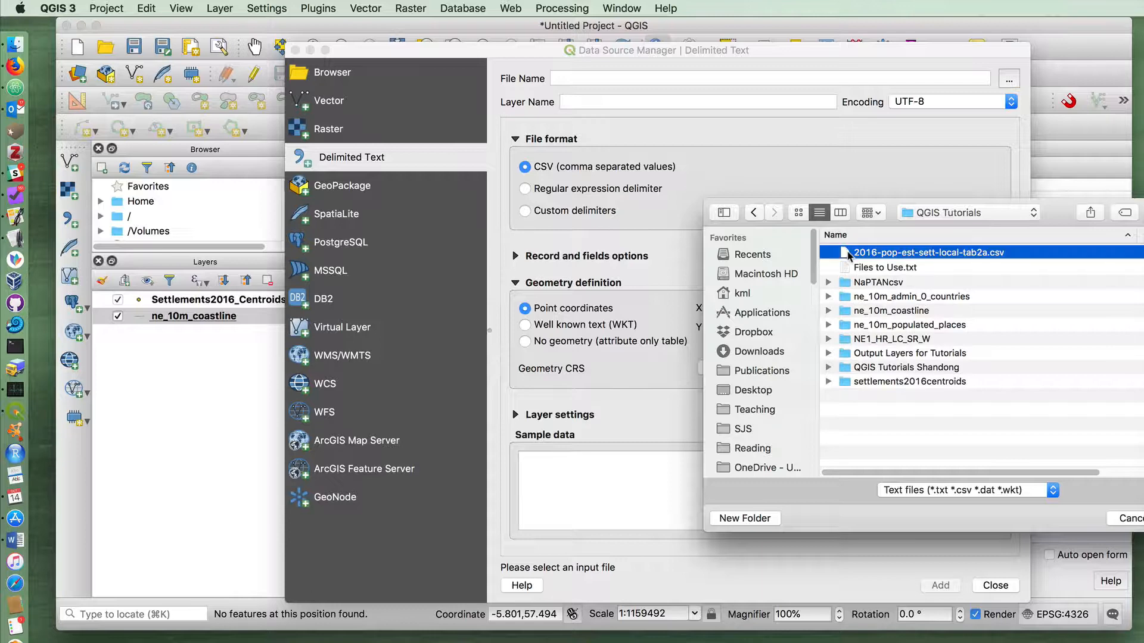
{"action": "double_click", "coordinate": [850, 255]}
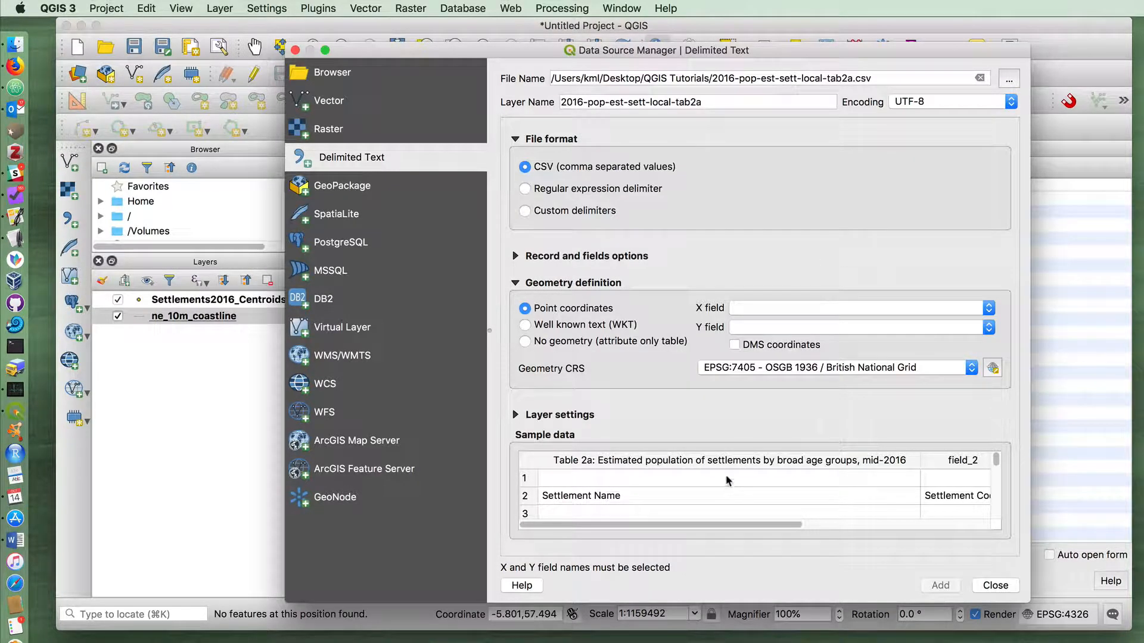
Enlarge the import dialog and examine the CSV sample data, including the header rows, settlement codes and age-group columns
{"action": "scroll", "coordinate": [734, 485], "scroll_direction": "down", "scroll_amount": 1}
{"action": "scroll", "coordinate": [727, 491], "scroll_direction": "up", "scroll_amount": 1}
{"action": "left_click_drag", "start_coordinate": [506, 50], "coordinate": [377, 39]}
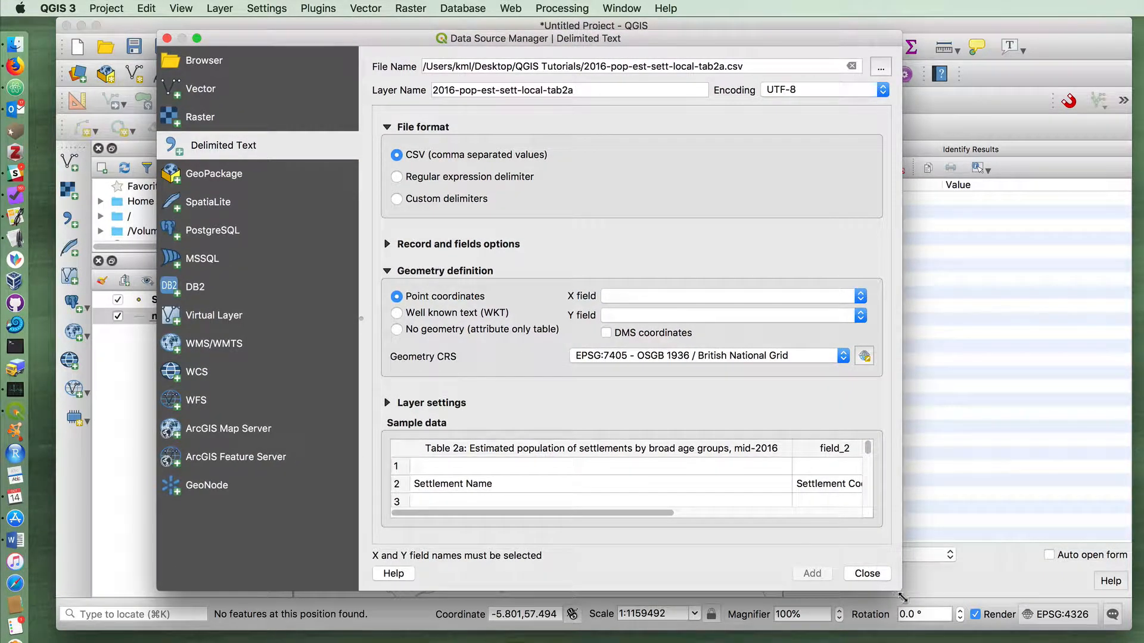
{"action": "left_click_drag", "start_coordinate": [901, 598], "coordinate": [1030, 624]}
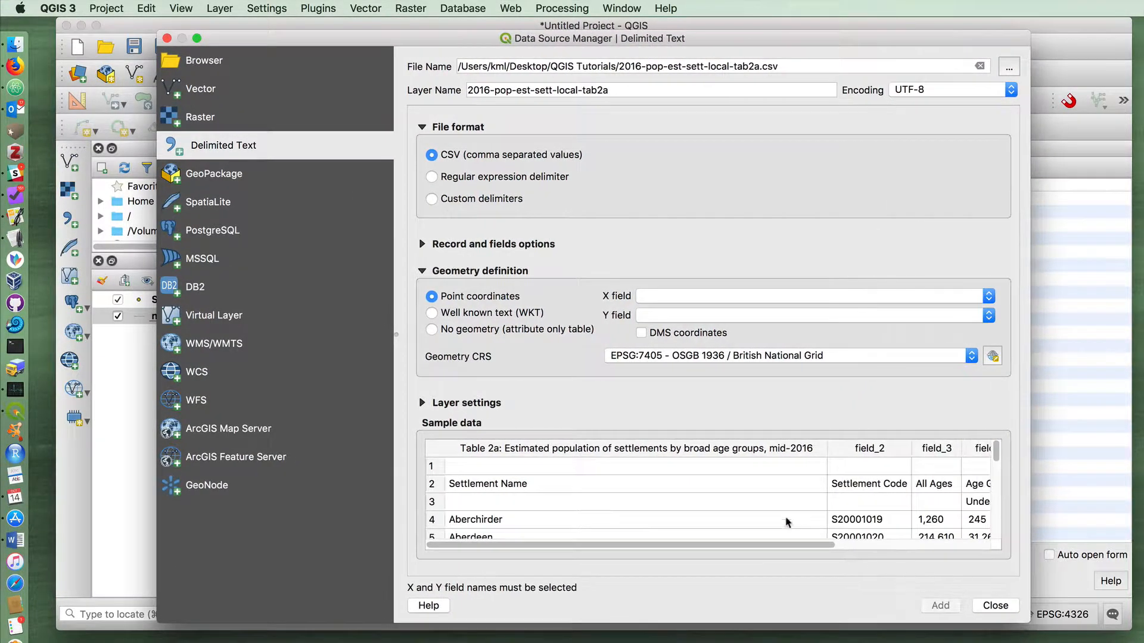
{"action": "left_click", "coordinate": [434, 467]}
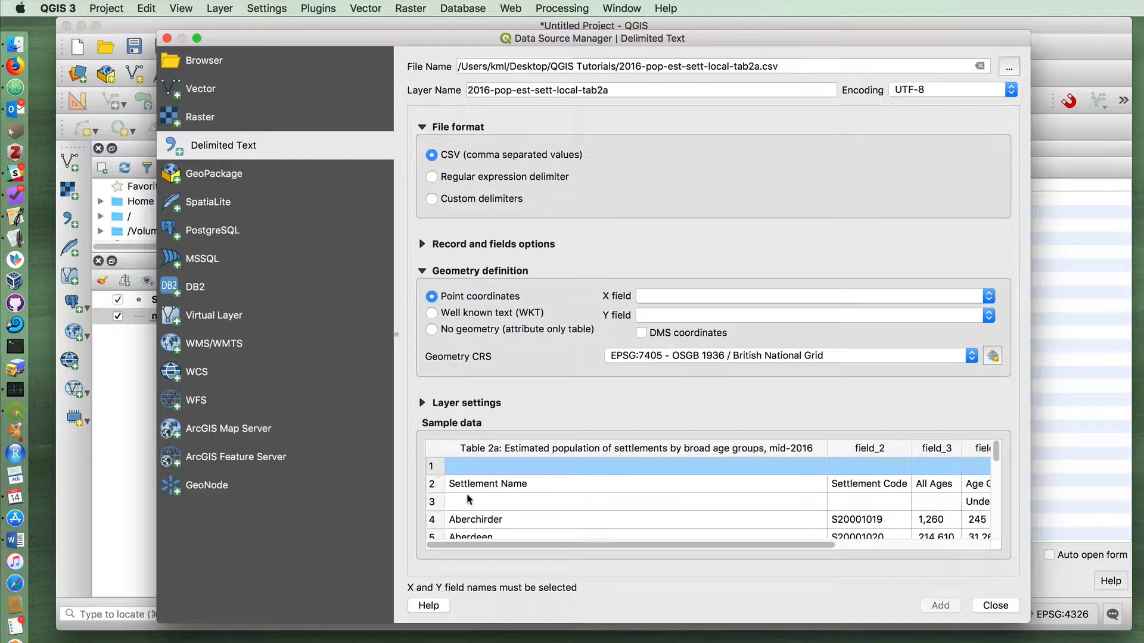
{"action": "left_click", "coordinate": [431, 486]}
{"action": "left_click_drag", "start_coordinate": [524, 545], "coordinate": [705, 559]}
{"action": "left_click", "coordinate": [430, 503]}
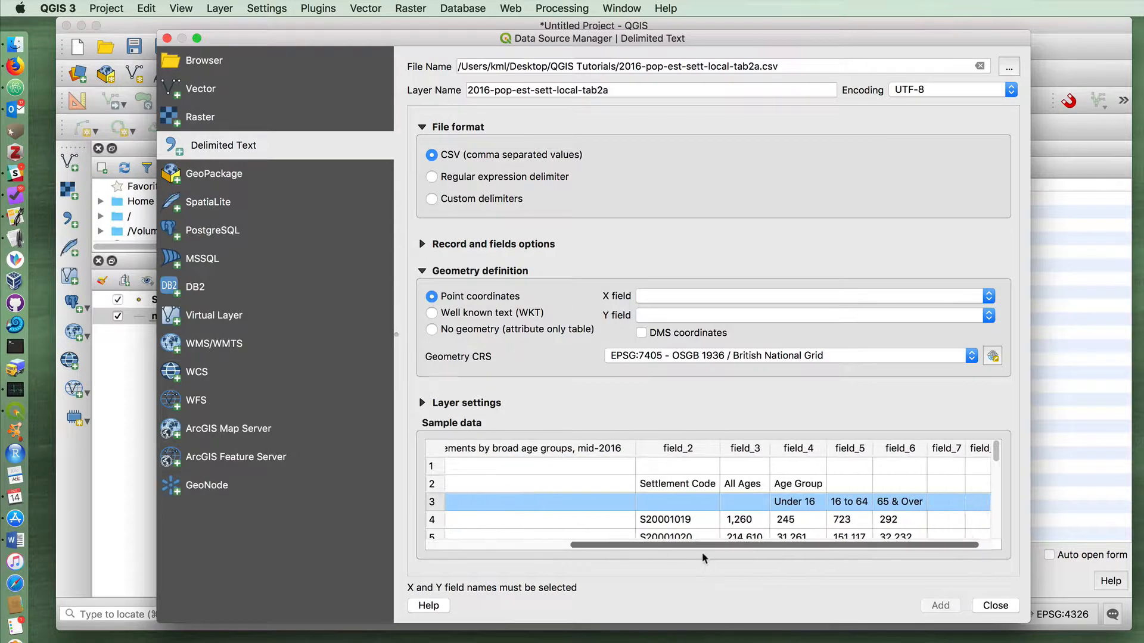
{"action": "scroll", "coordinate": [745, 482], "scroll_direction": "down", "scroll_amount": 2}
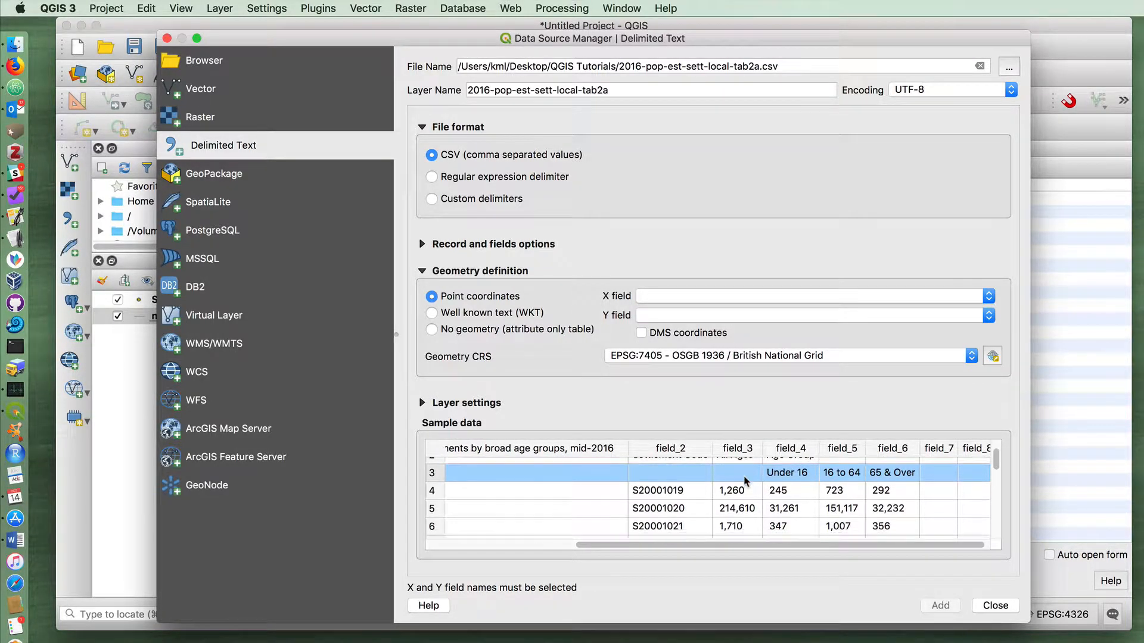
{"action": "mouse_move", "coordinate": [774, 546]}
{"action": "left_mouse_down"}
{"action": "mouse_move", "coordinate": [619, 546]}
{"action": "mouse_move", "coordinate": [793, 547]}
{"action": "left_mouse_up"}
{"action": "left_click", "coordinate": [715, 498]}
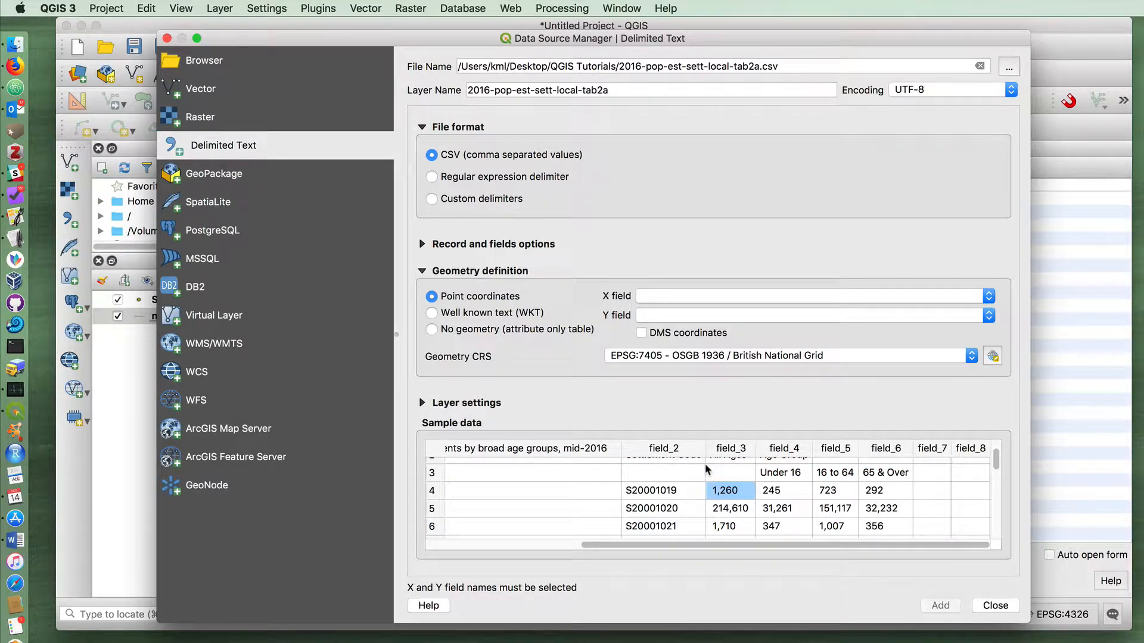
Add the population CSV as an attribute-only table with no geometry and close the import dialog
{"action": "left_click", "coordinate": [661, 297]}
{"action": "left_click", "coordinate": [670, 267]}
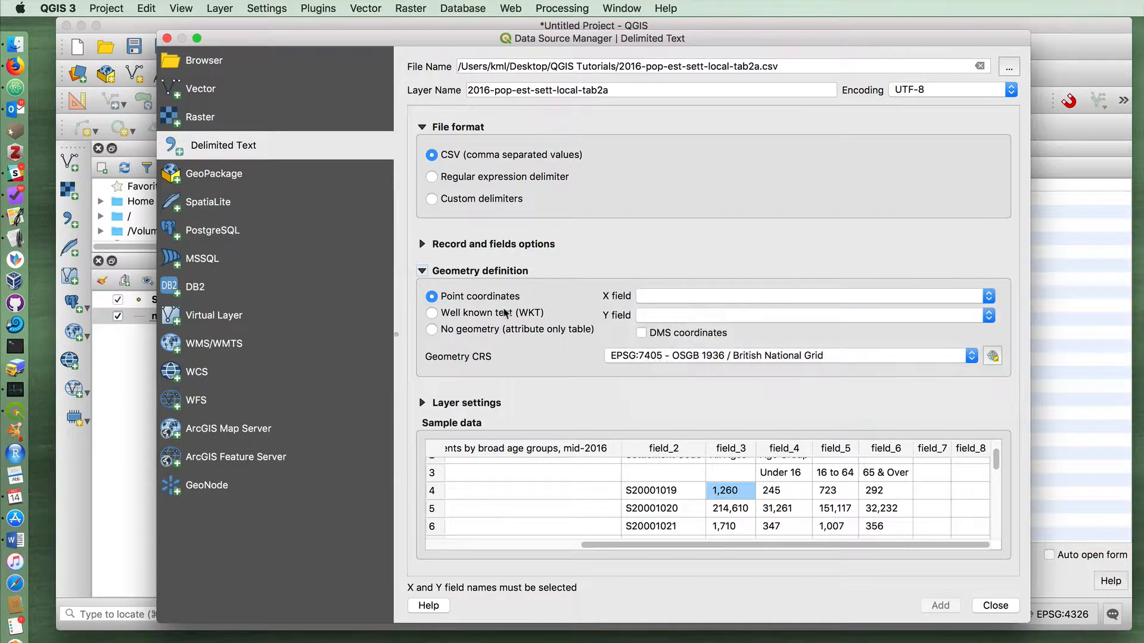
{"action": "left_click", "coordinate": [431, 329]}
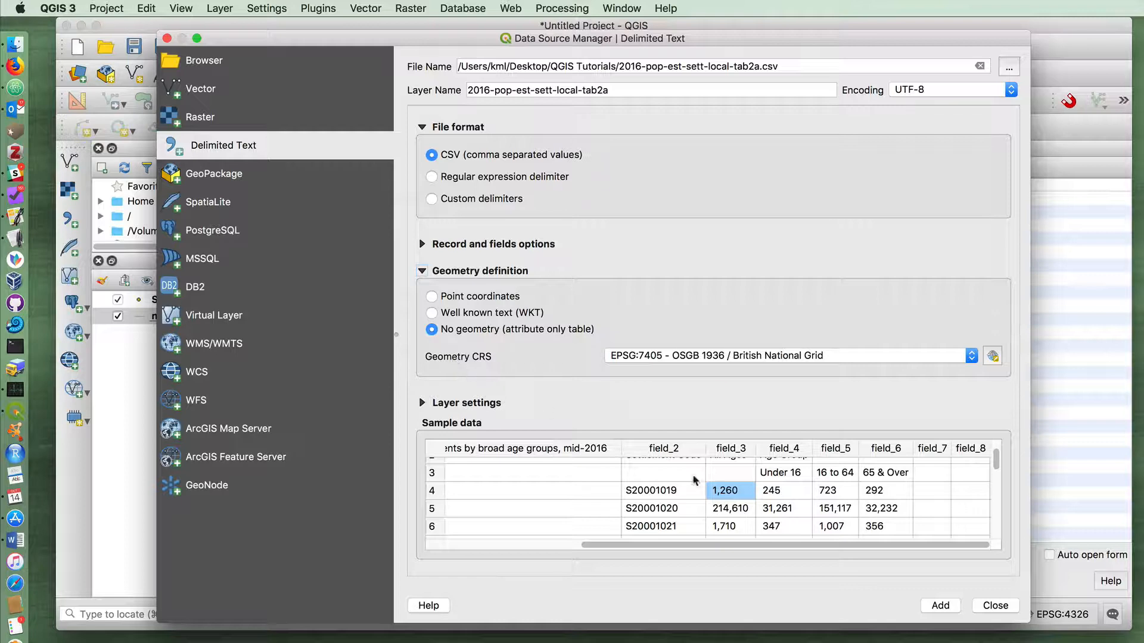
{"action": "left_click", "coordinate": [940, 605]}
{"action": "left_click", "coordinate": [993, 605]}
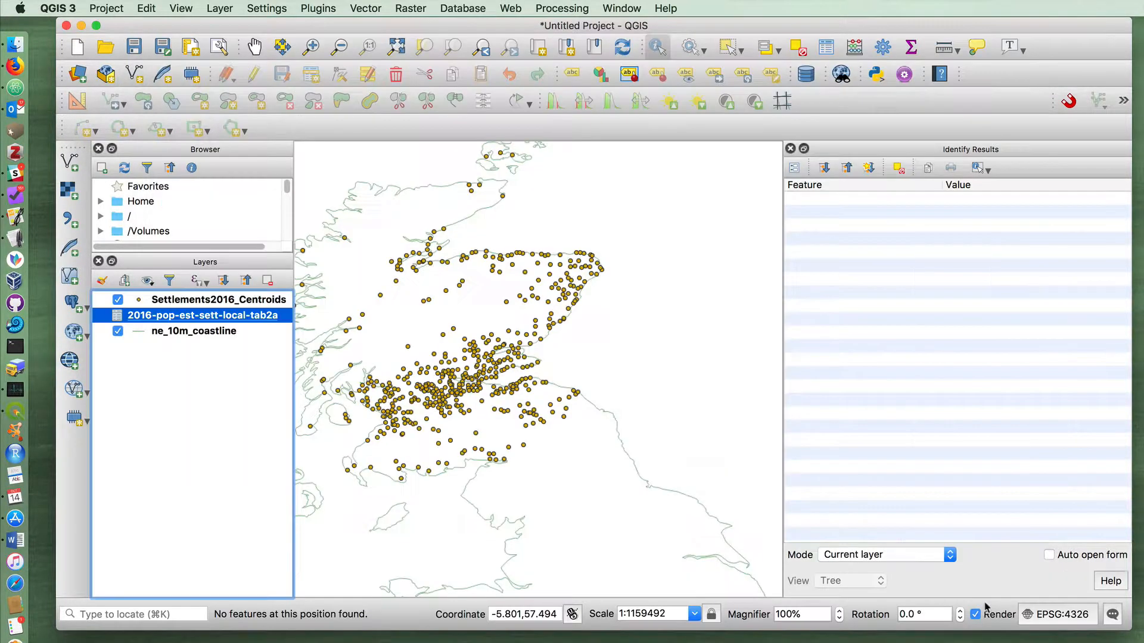
Examine the stray header rows in the attribute table of 2016-pop-est-sett-local-tab2a, and close the table
{"action": "right_click", "coordinate": [118, 317]}
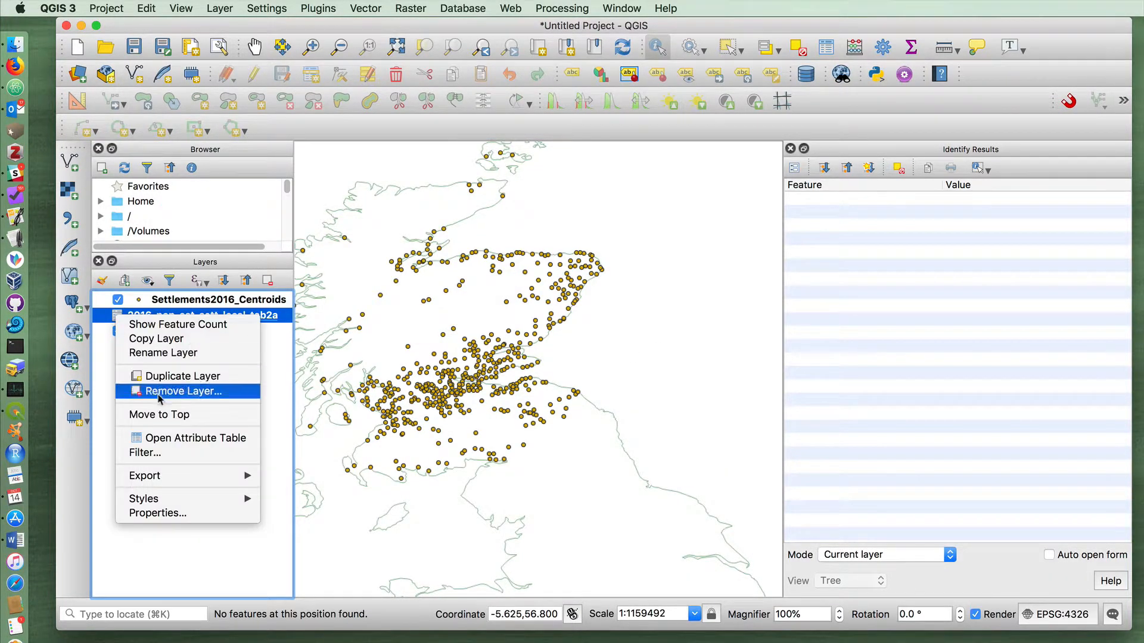
{"action": "left_click", "coordinate": [206, 440]}
{"action": "left_click_drag", "start_coordinate": [406, 139], "coordinate": [260, 14]}
{"action": "left_click", "coordinate": [123, 307]}
{"action": "left_click", "coordinate": [123, 262]}
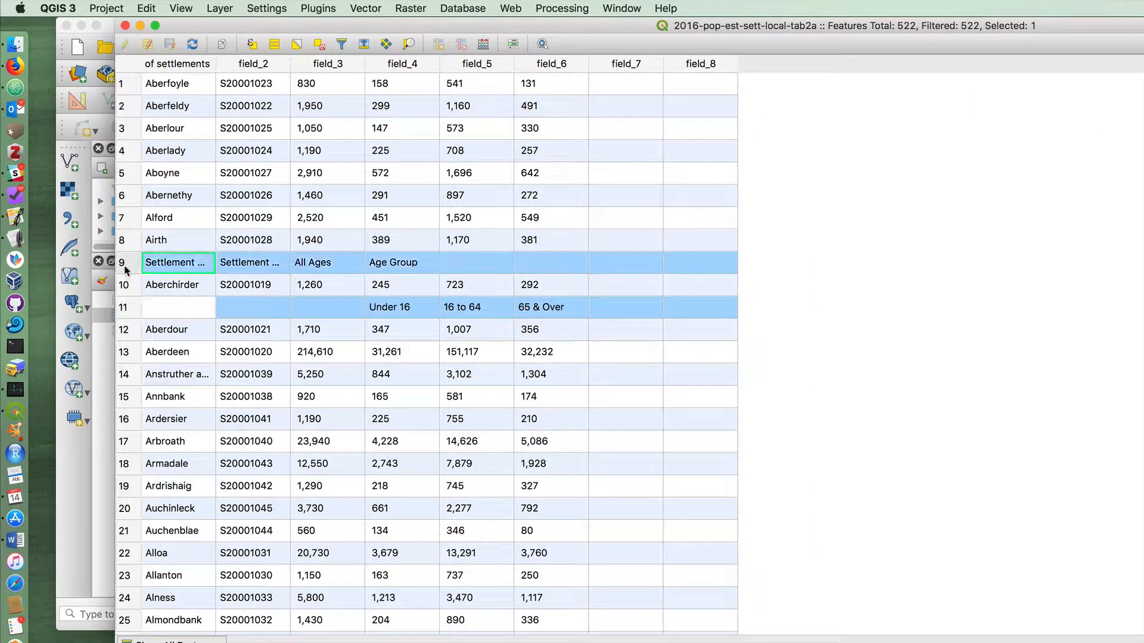
{"action": "left_click", "coordinate": [123, 306]}
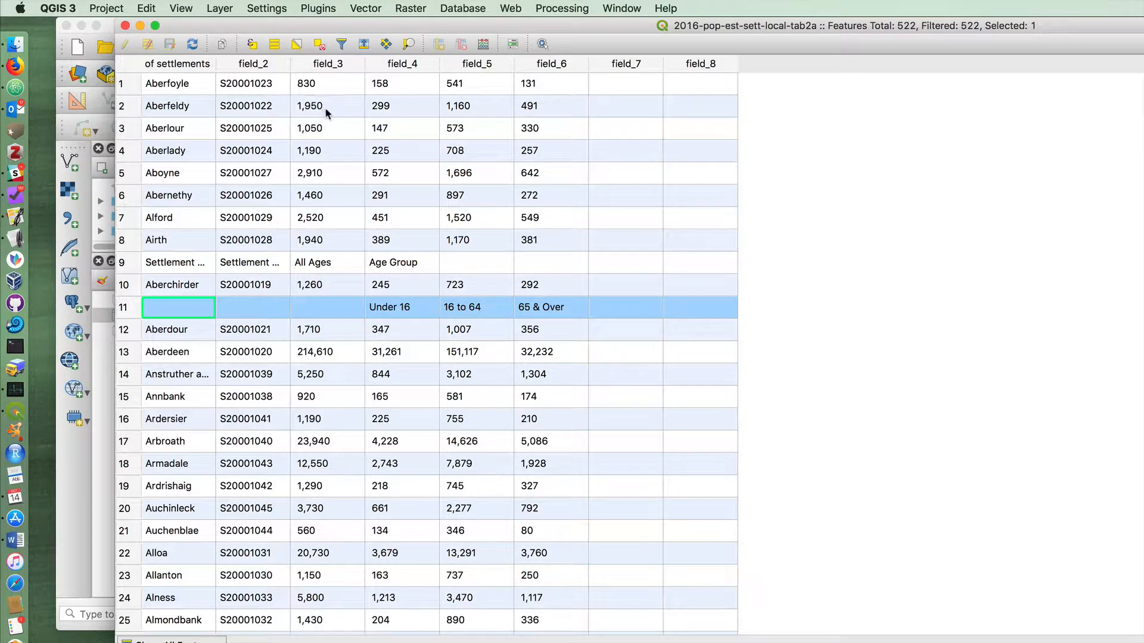
{"action": "left_click", "coordinate": [124, 26]}
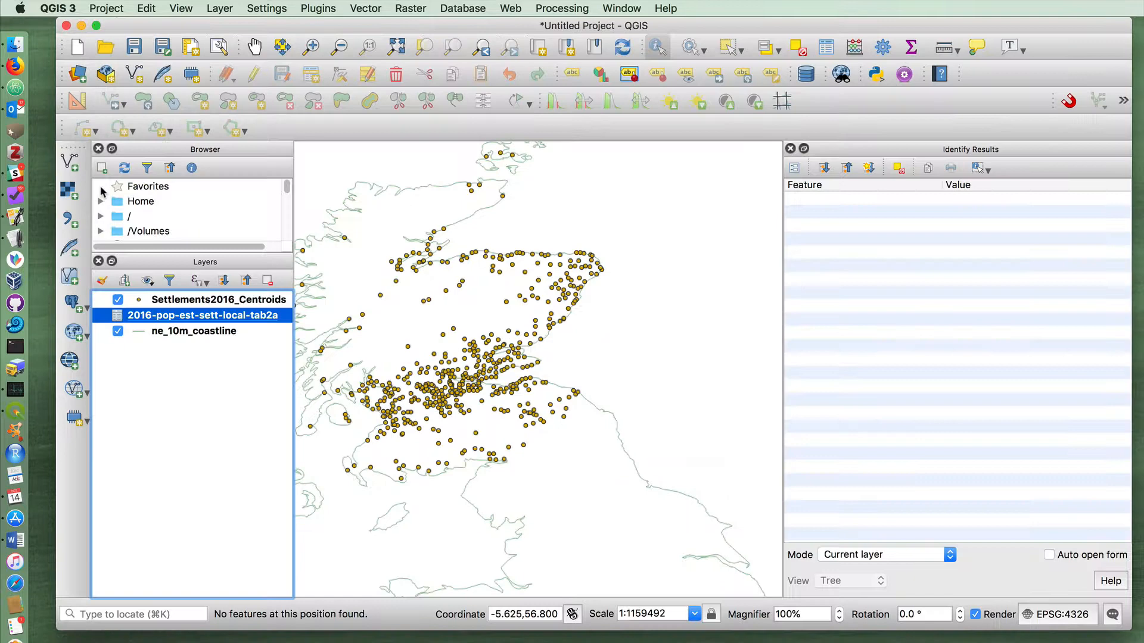
Examine the data types of all source fields in the 2016-pop-est-sett-local-tab2a layer properties, and close the dialog without changes
{"action": "right_click", "coordinate": [168, 314]}
{"action": "left_click", "coordinate": [230, 512]}
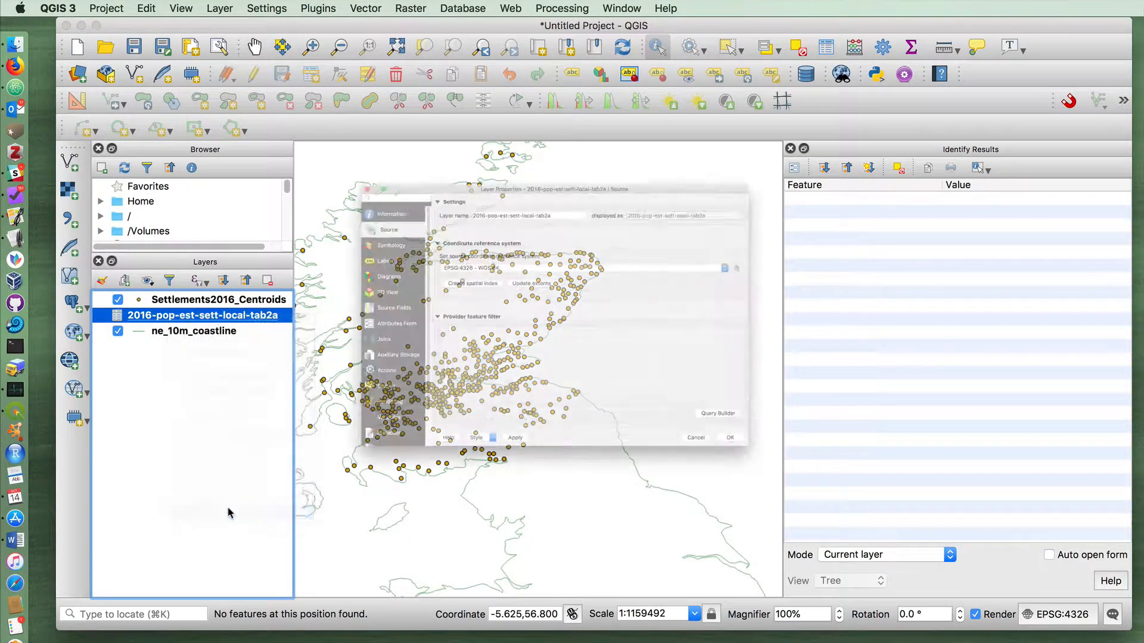
{"action": "left_click", "coordinate": [255, 305]}
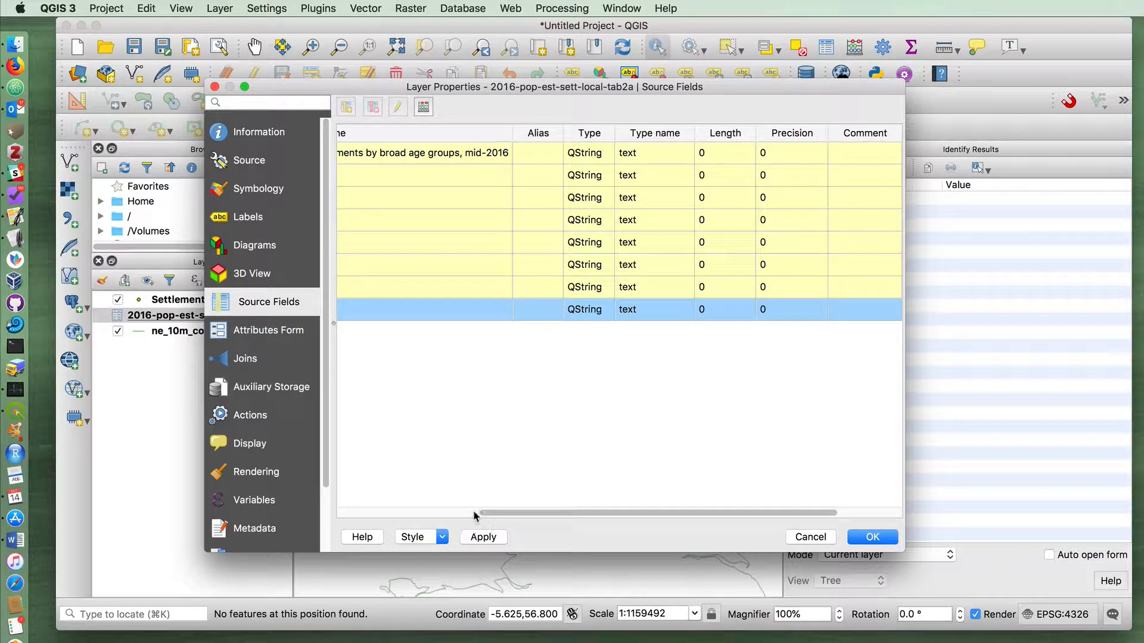
{"action": "left_click_drag", "start_coordinate": [493, 513], "coordinate": [294, 509]}
{"action": "scroll", "coordinate": [452, 387], "scroll_direction": "right", "scroll_amount": 10}
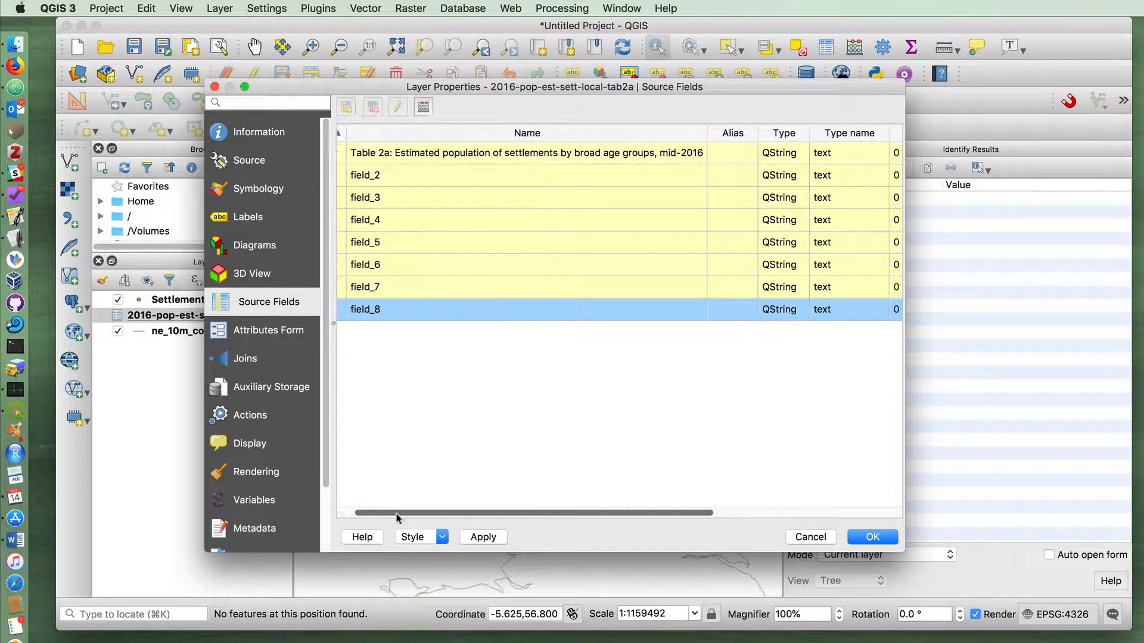
{"action": "left_click", "coordinate": [592, 175]}
{"action": "left_click", "coordinate": [592, 198]}
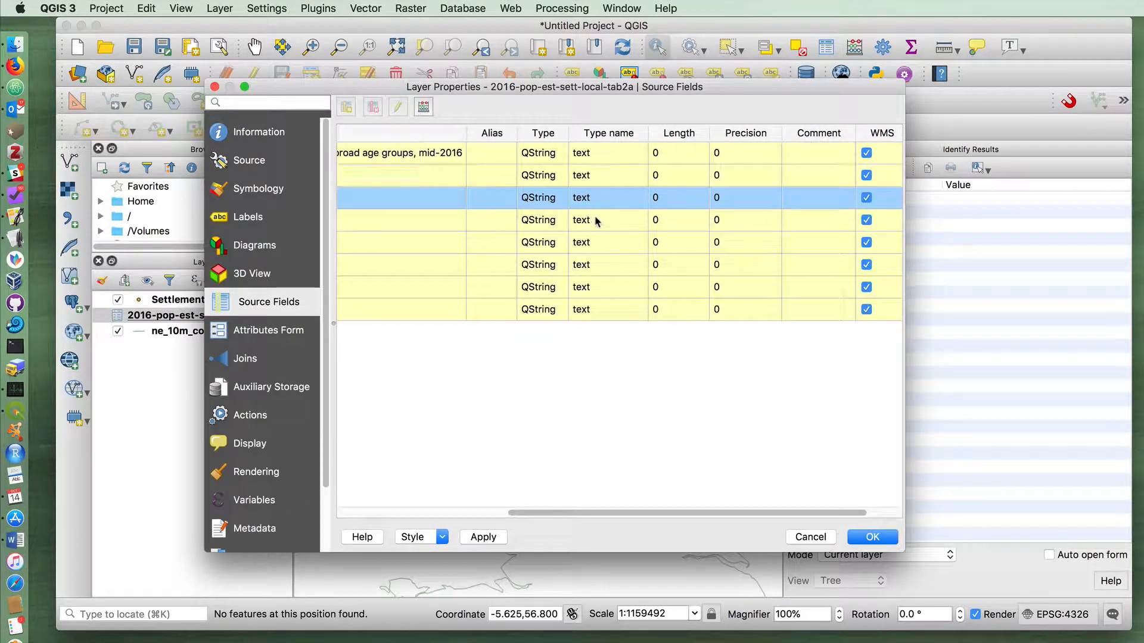
{"action": "left_click", "coordinate": [594, 219]}
{"action": "left_click", "coordinate": [592, 239]}
{"action": "left_click", "coordinate": [593, 269]}
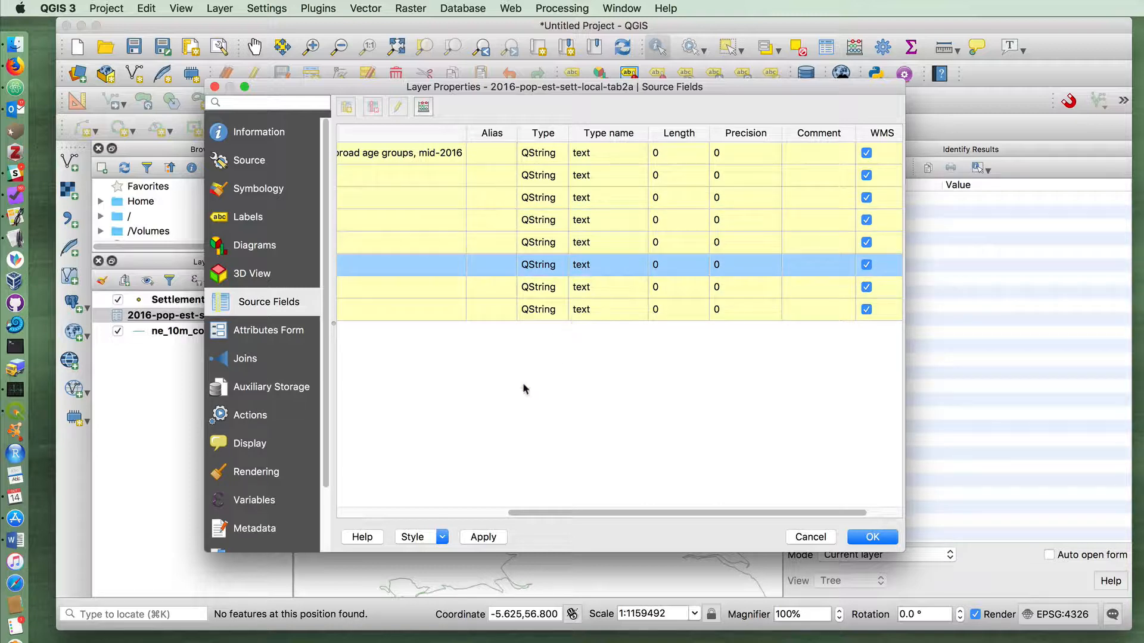
{"action": "left_click", "coordinate": [529, 179]}
{"action": "left_click", "coordinate": [537, 197]}
{"action": "left_click", "coordinate": [543, 220]}
{"action": "left_click", "coordinate": [545, 244]}
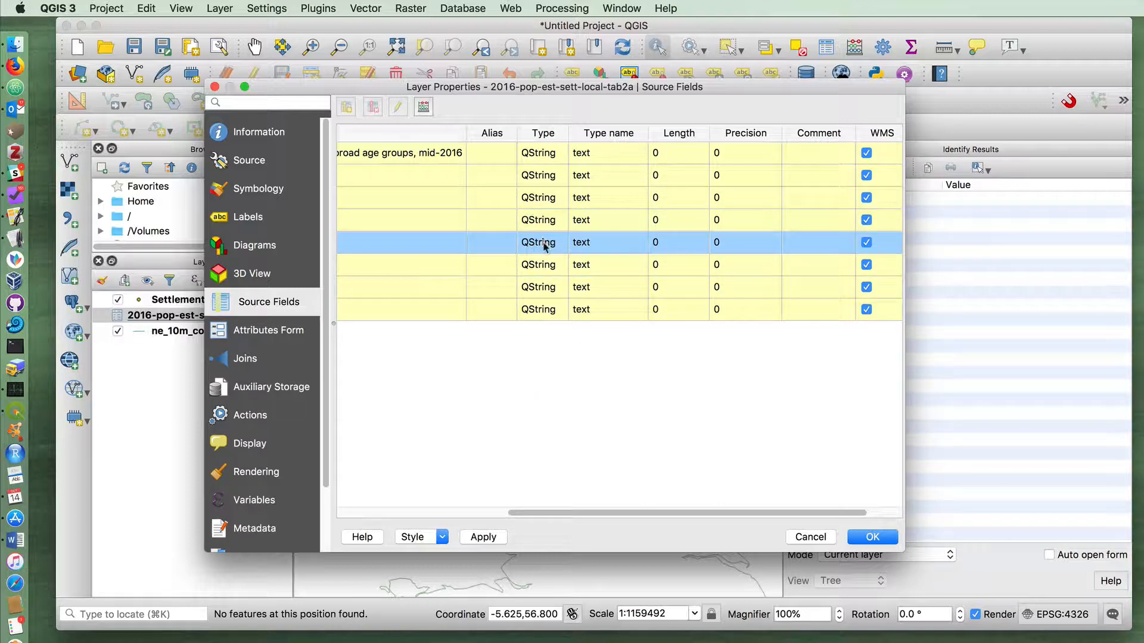
{"action": "left_click", "coordinate": [551, 266]}
{"action": "left_click", "coordinate": [550, 288]}
{"action": "left_click", "coordinate": [548, 313]}
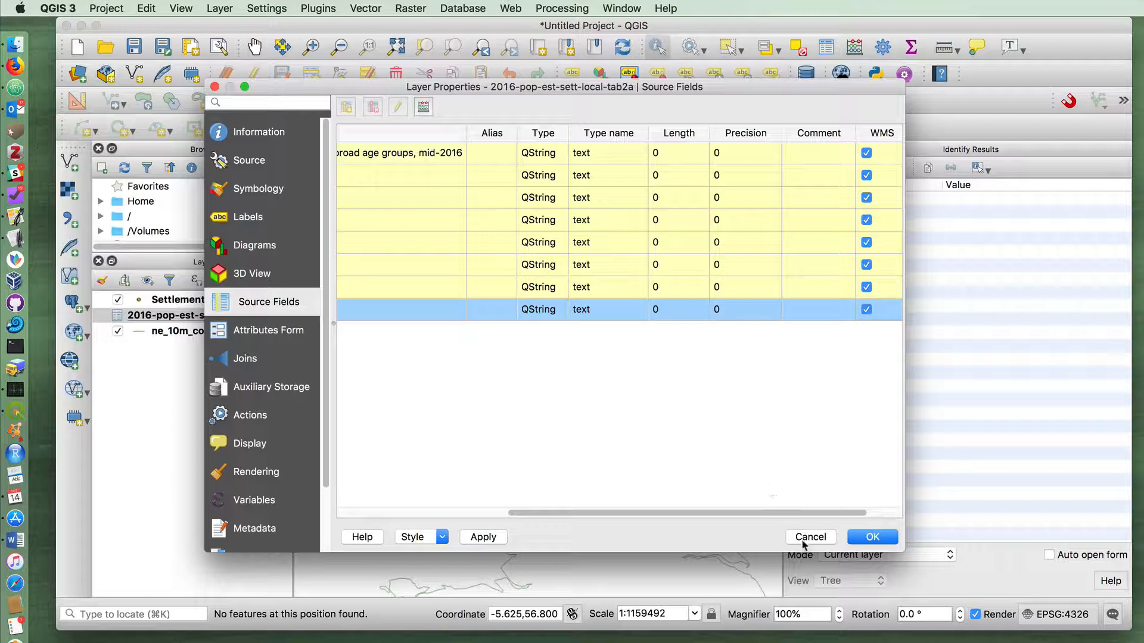
{"action": "scroll", "coordinate": [497, 500], "scroll_direction": "right", "scroll_amount": 2}
{"action": "scroll", "coordinate": [497, 500], "scroll_direction": "left", "scroll_amount": 10}
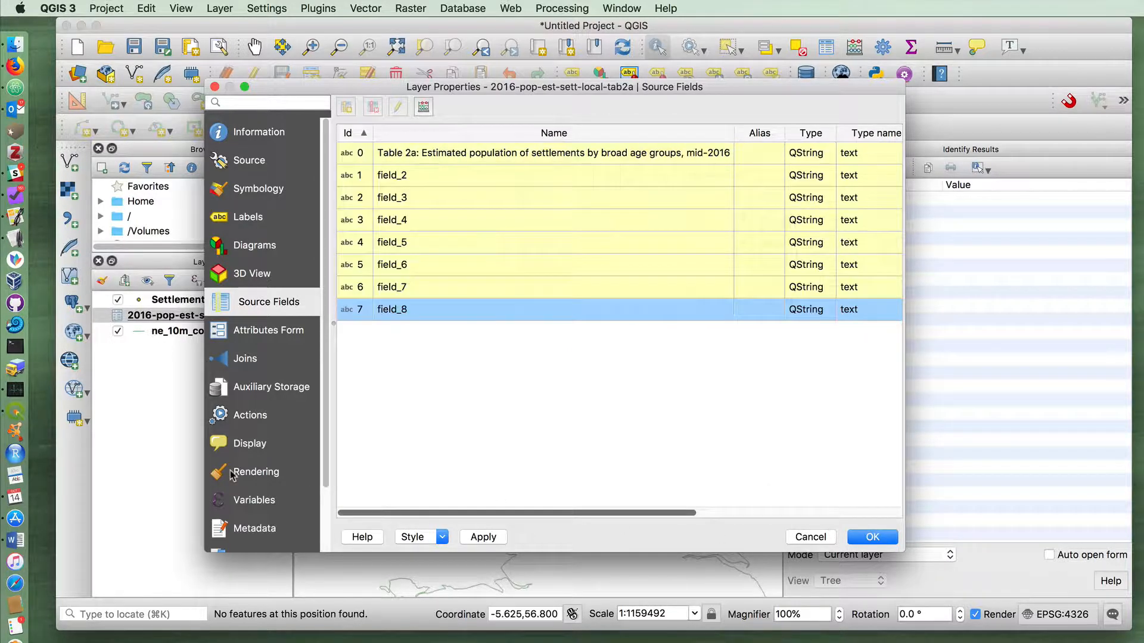
{"action": "scroll", "coordinate": [371, 496], "scroll_direction": "right", "scroll_amount": 5}
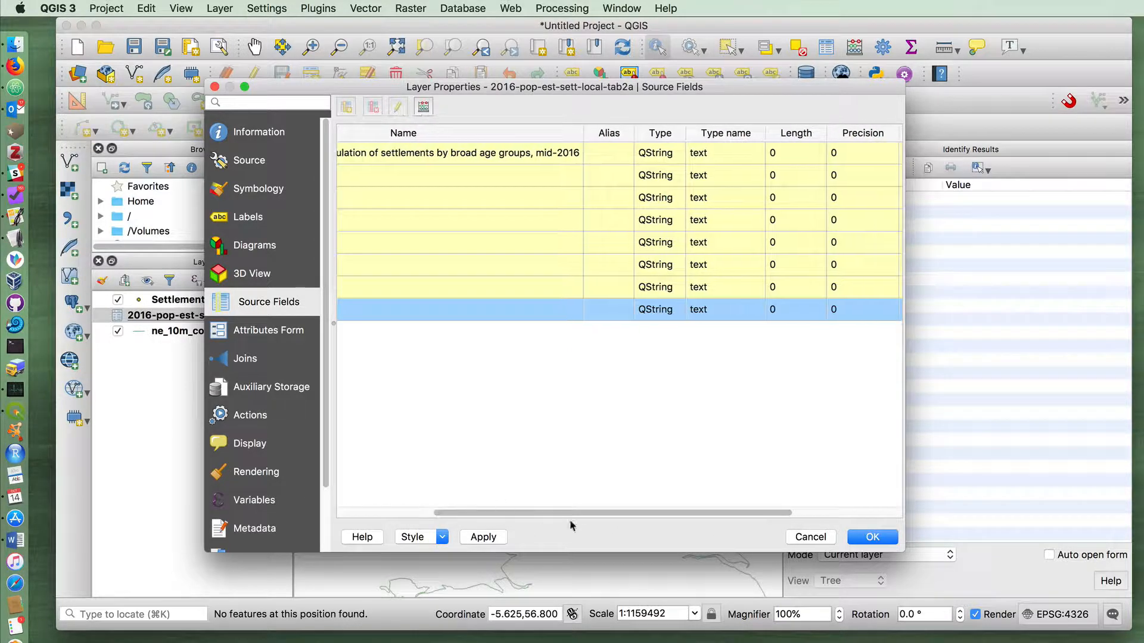
{"action": "left_click", "coordinate": [802, 538]}
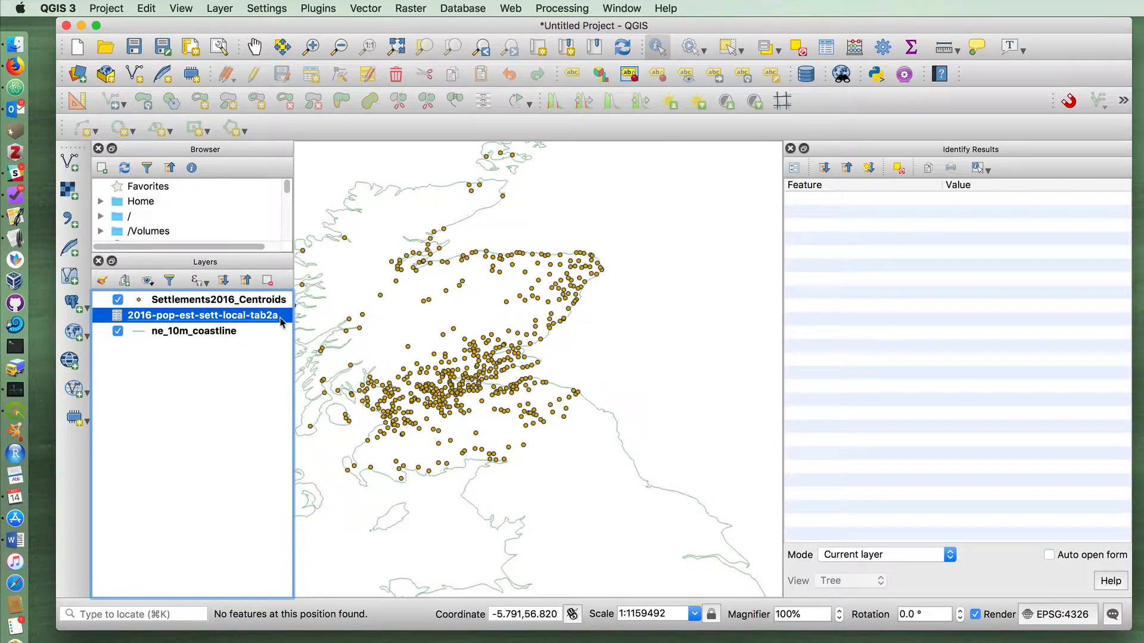
Remove the 2016-pop-est-sett-local-tab2a table from the project
{"action": "right_click", "coordinate": [255, 315]}
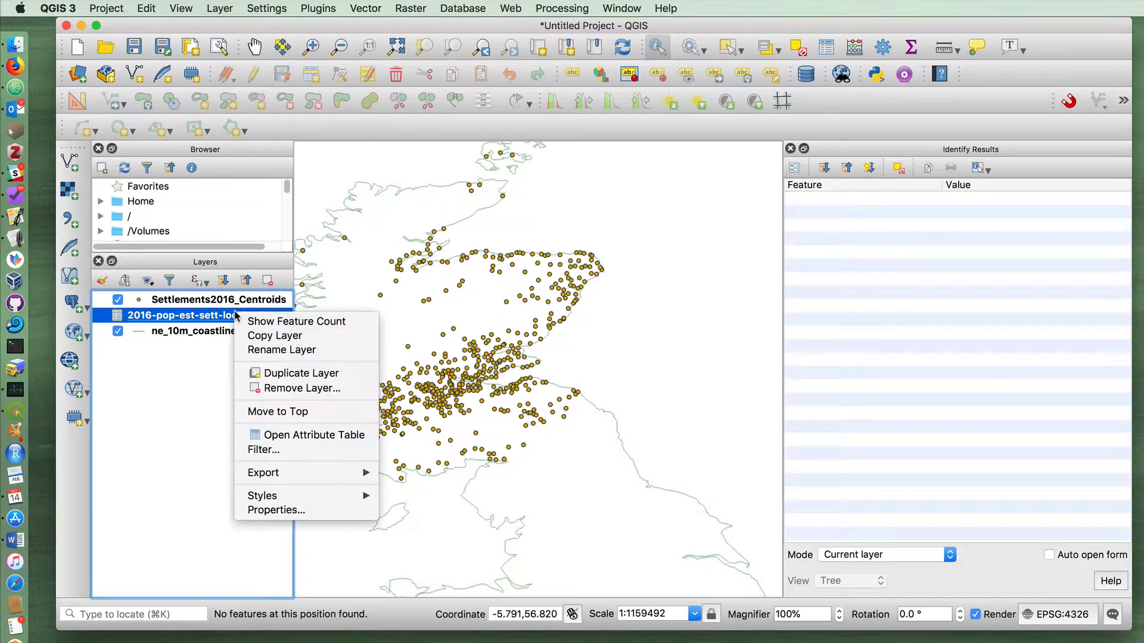
{"action": "left_click", "coordinate": [272, 388]}
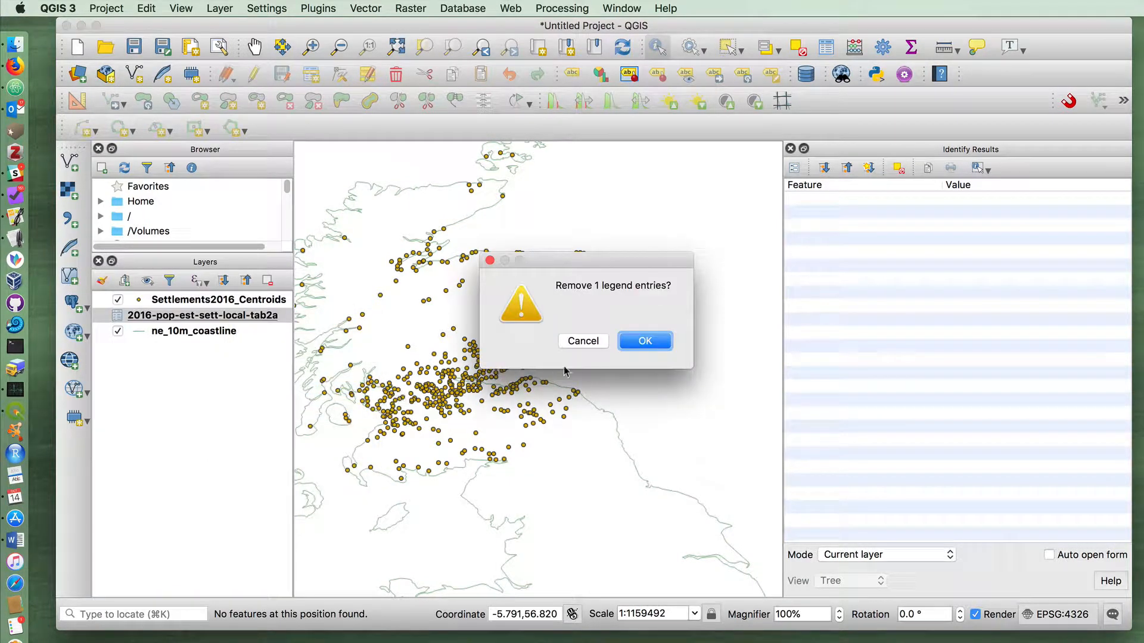
{"action": "left_click", "coordinate": [633, 341]}
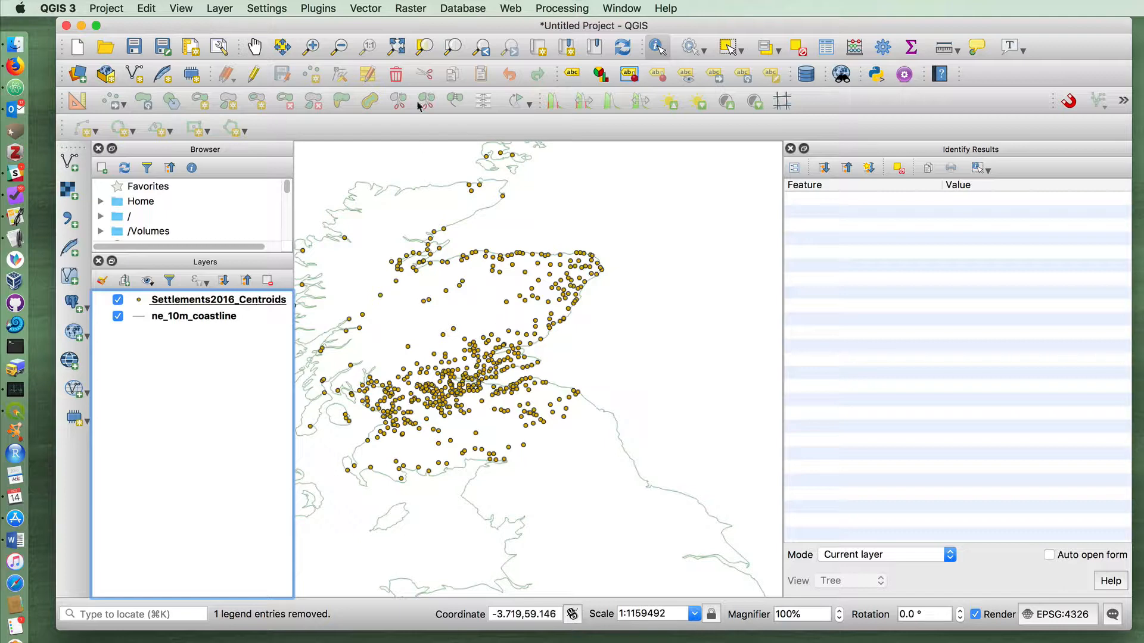
Switch to Finder and open 2016-pop-est-sett-local-tab2a.csv from the QGIS Tutorials folder in Excel
{"action": "left_click", "coordinate": [17, 46]}
{"action": "left_click_drag", "start_coordinate": [420, 163], "coordinate": [333, 139]}
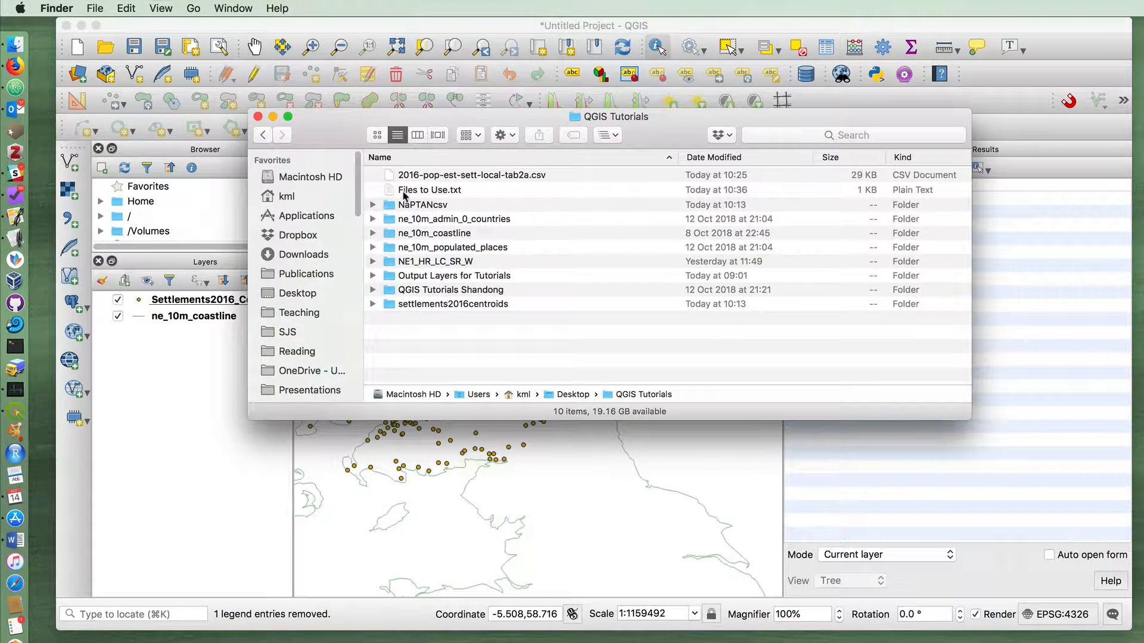
{"action": "left_click", "coordinate": [392, 177]}
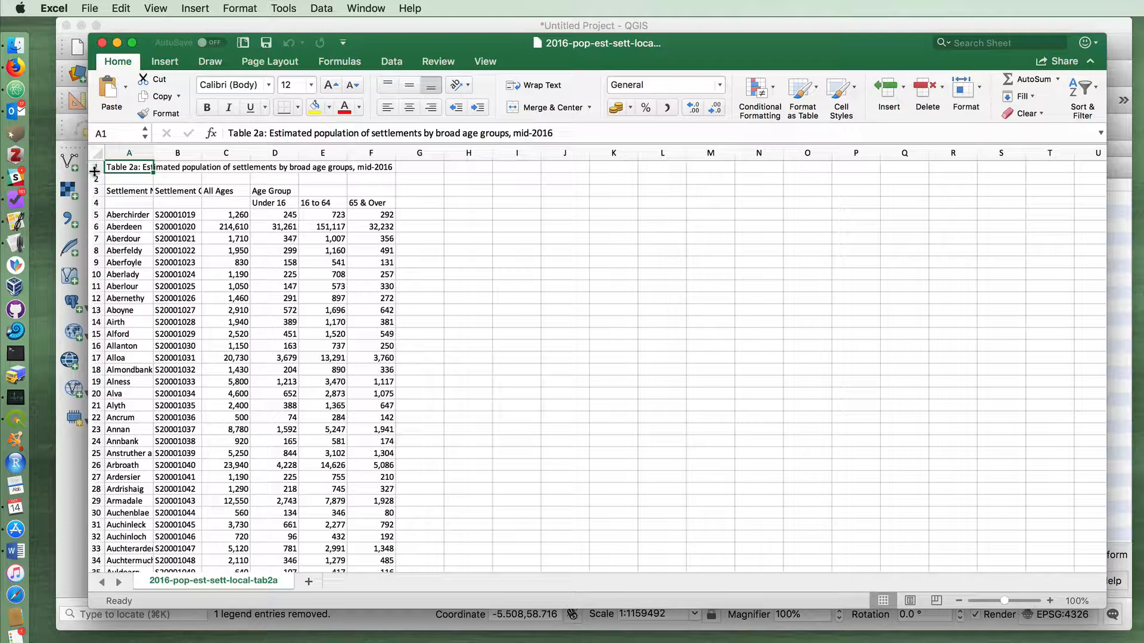
Copy the age-group headings Under 16, 16 to 64 and 65 & Over from row 4 into cells D3, E3 and F3
{"action": "left_click", "coordinate": [272, 202]}
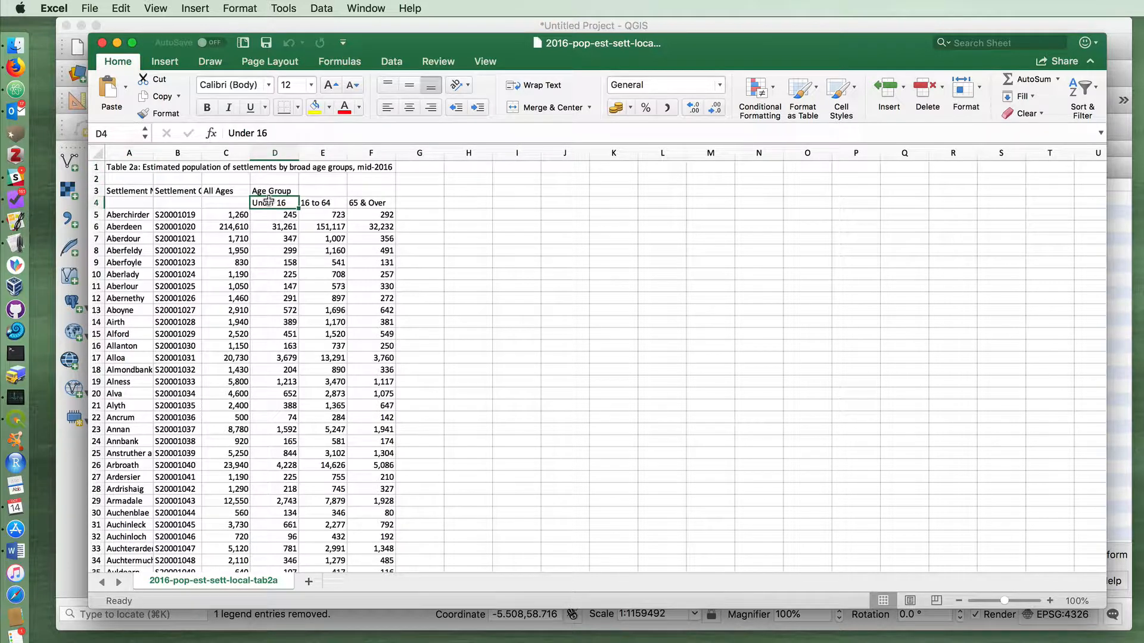
{"action": "key", "text": "super+c"}
{"action": "left_click", "coordinate": [271, 191]}
{"action": "key", "text": "super+v"}
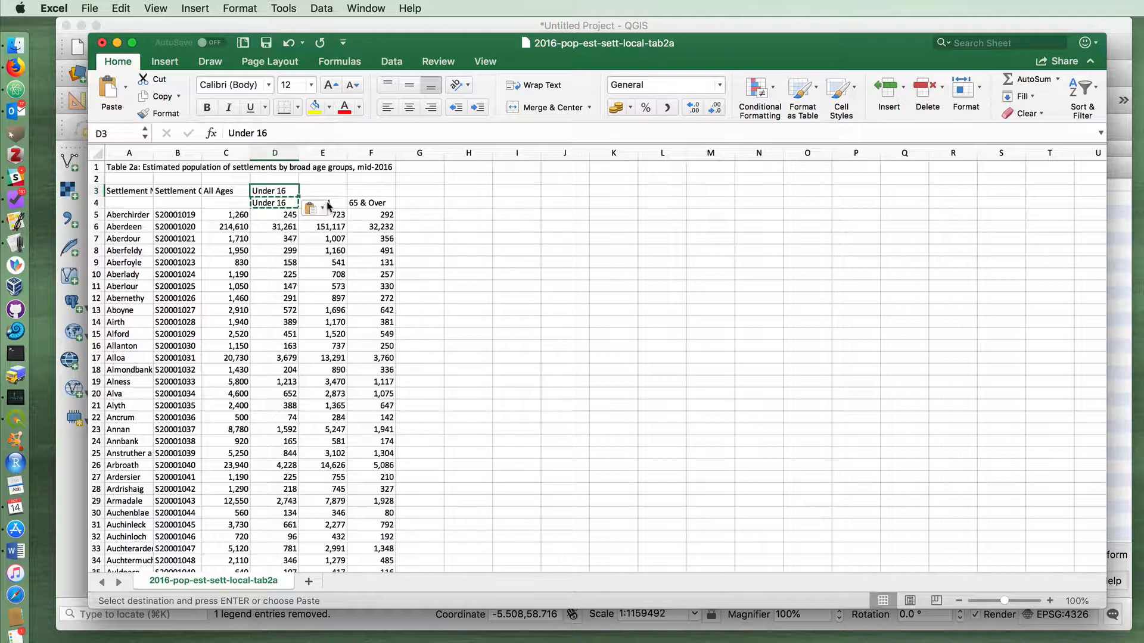
{"action": "left_click", "coordinate": [326, 204]}
{"action": "key", "text": "super+c"}
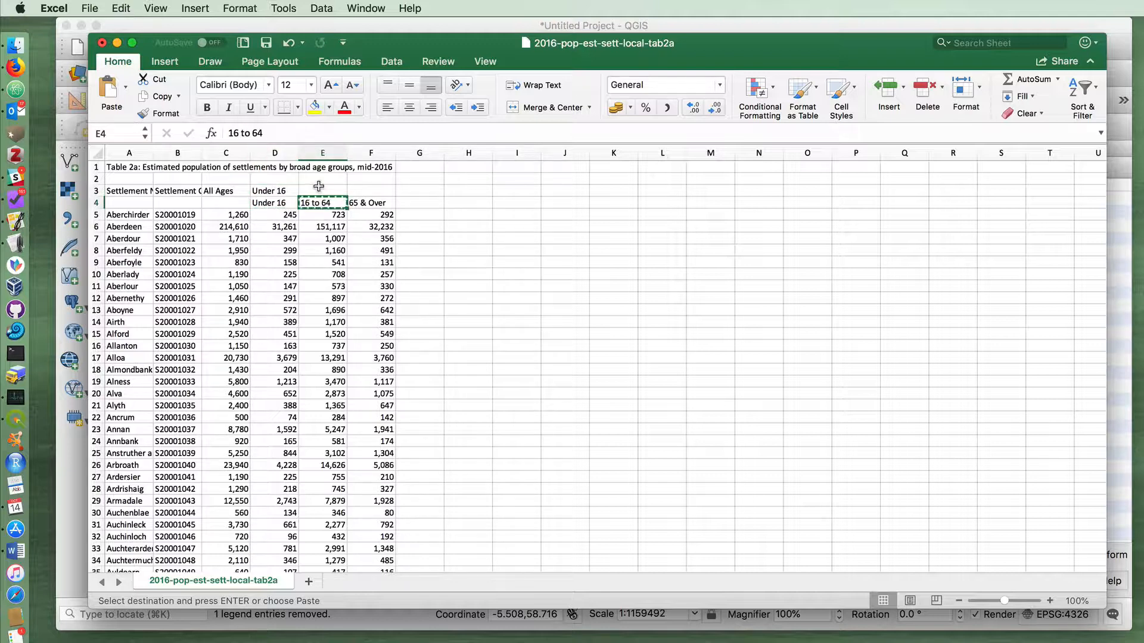
{"action": "left_click", "coordinate": [319, 187]}
{"action": "key", "text": "super+v"}
{"action": "left_click", "coordinate": [381, 203]}
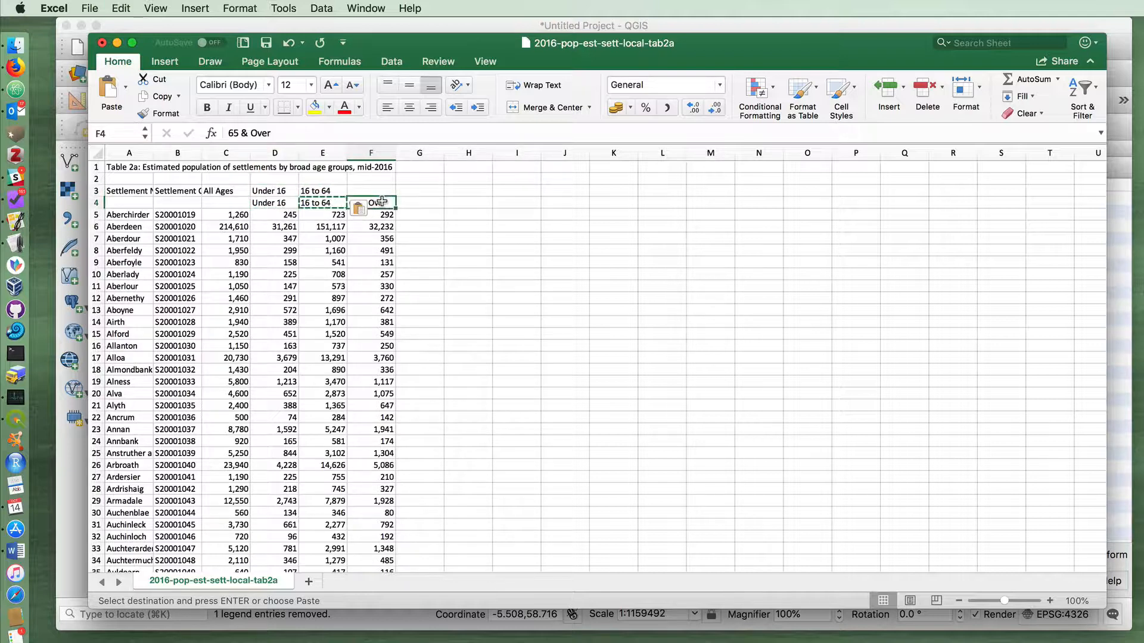
{"action": "key", "text": "super+c"}
{"action": "left_click", "coordinate": [370, 191]}
{"action": "key", "text": "super+v"}
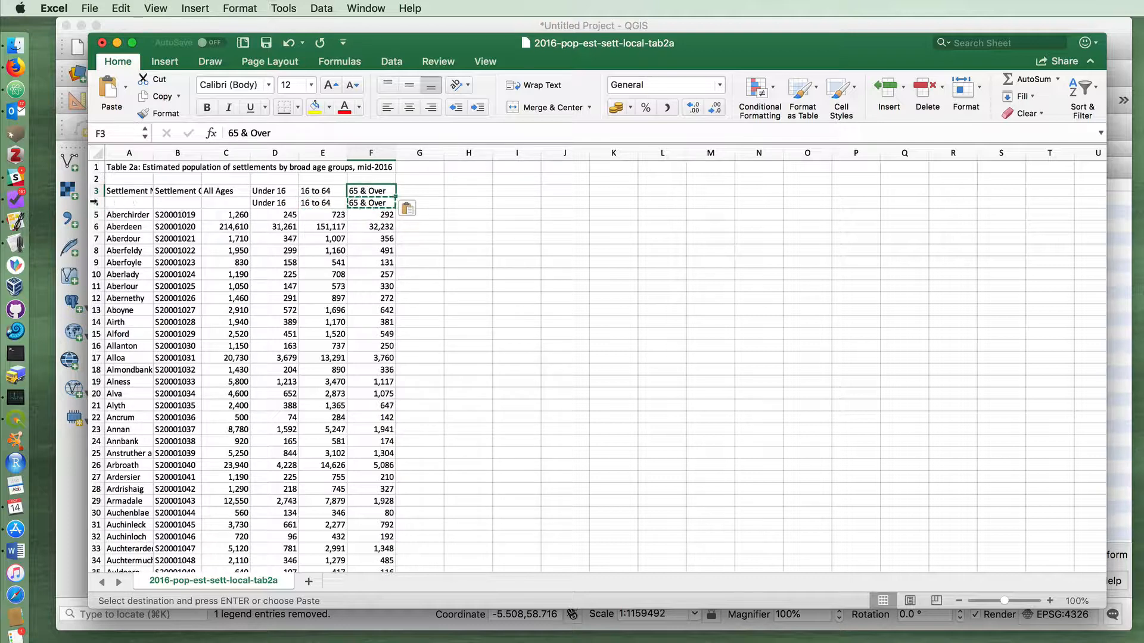
Delete the duplicate heading row 4, the blank row 2 and the table title row 1
{"action": "right_click", "coordinate": [96, 195]}
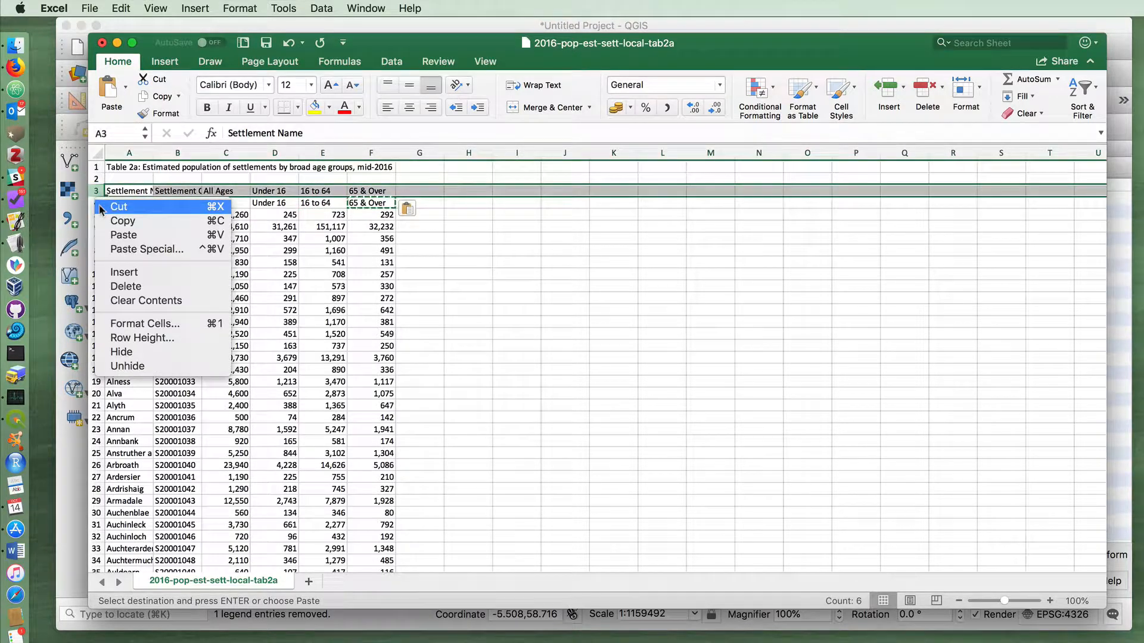
{"action": "key", "text": "Escape"}
{"action": "right_click", "coordinate": [98, 208]}
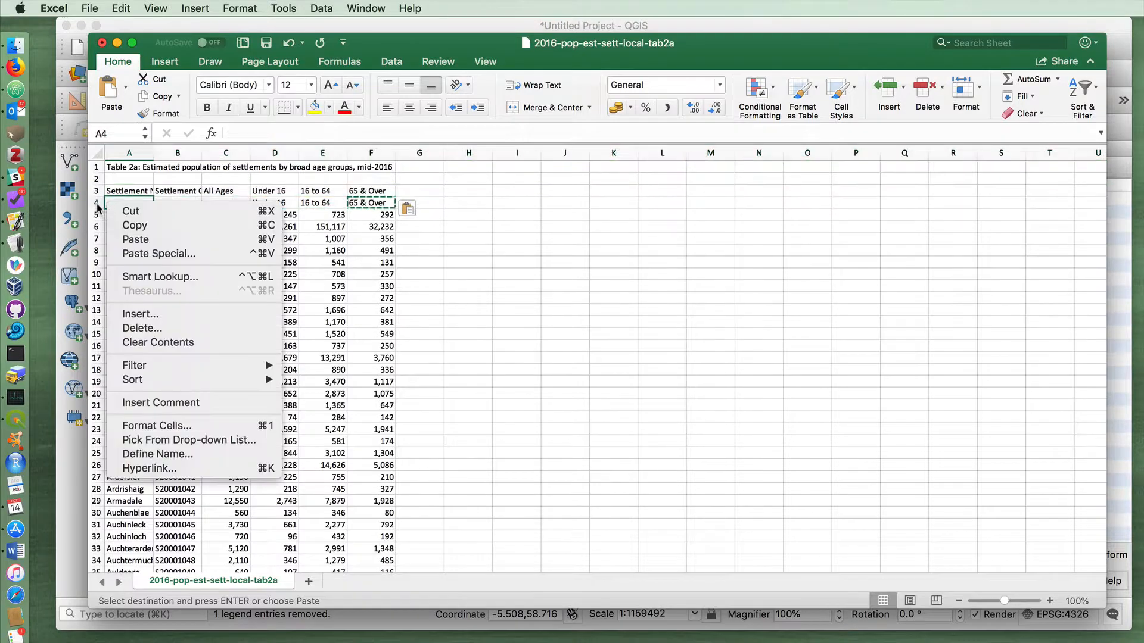
{"action": "right_click", "coordinate": [97, 204]}
{"action": "left_click", "coordinate": [140, 295]}
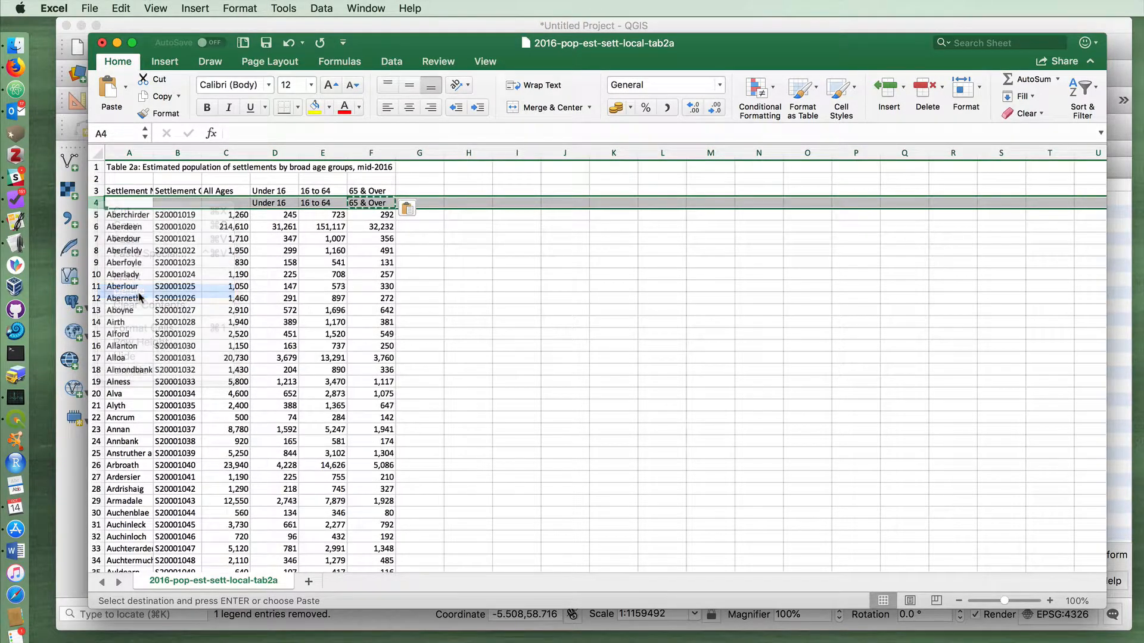
{"action": "right_click", "coordinate": [96, 179]}
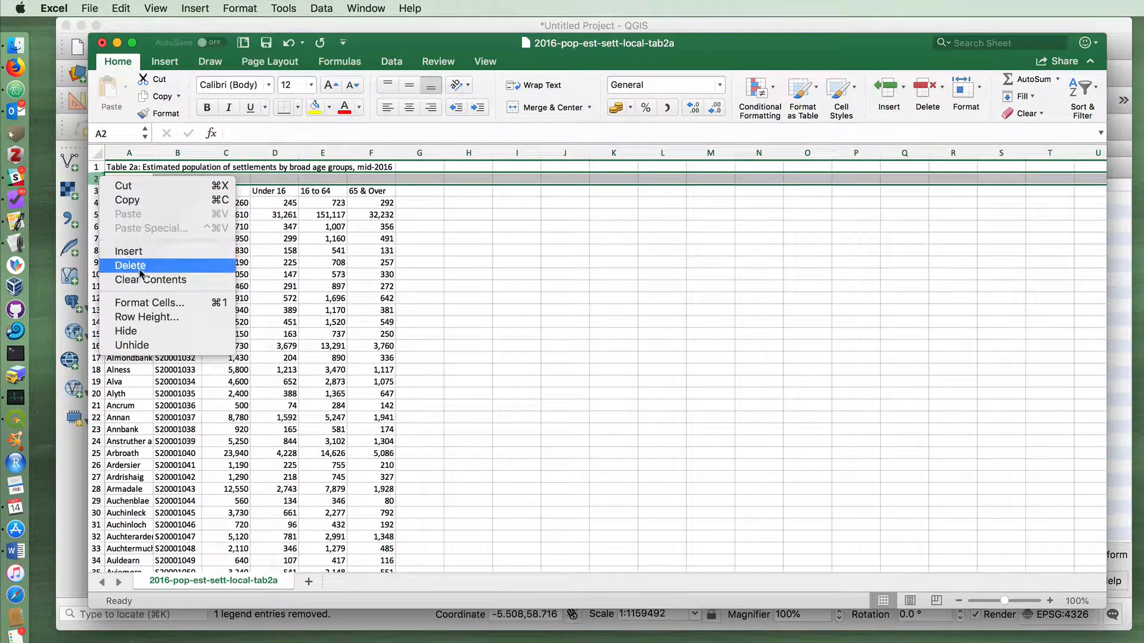
{"action": "left_click", "coordinate": [140, 266]}
{"action": "right_click", "coordinate": [94, 168]}
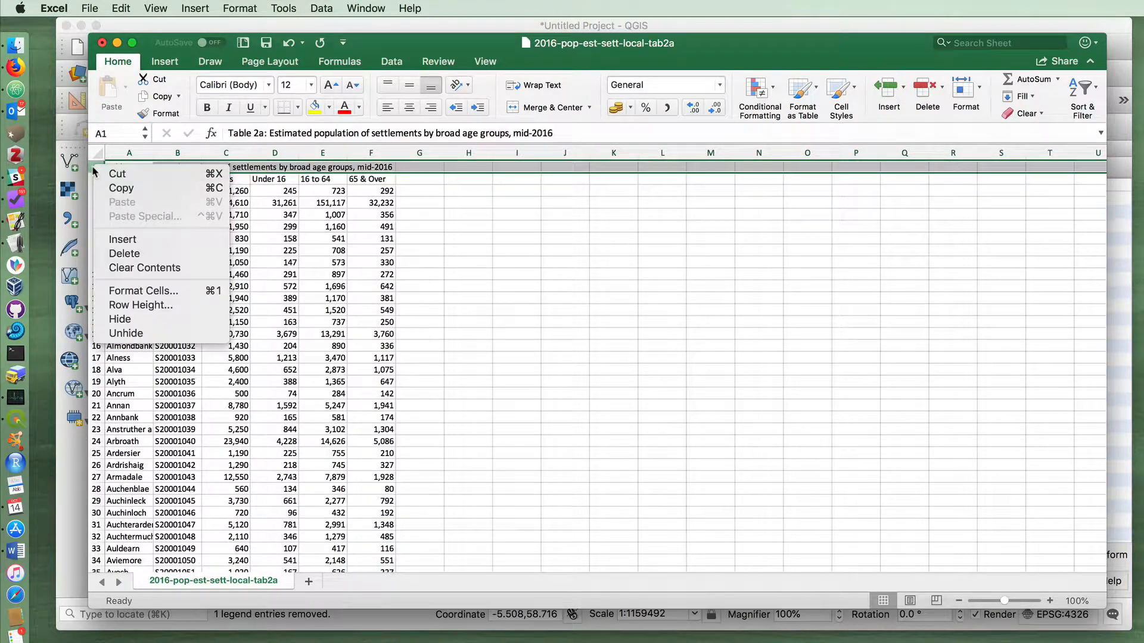
{"action": "left_click", "coordinate": [142, 254]}
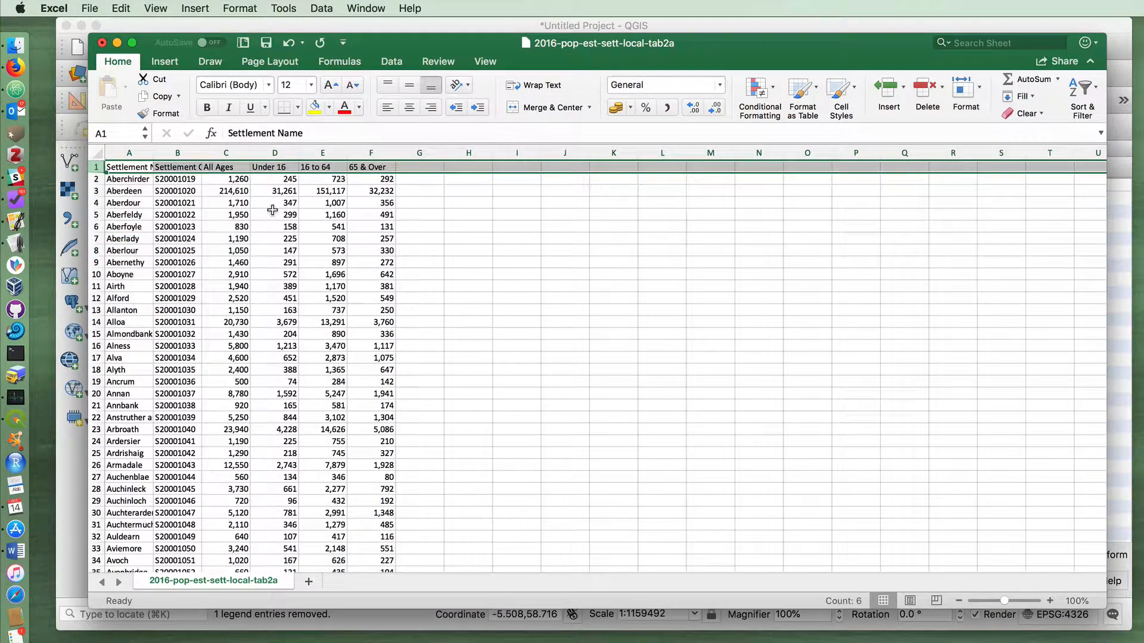
Format columns C to F, All Ages through 65 & Over, as Number without a thousands separator
{"action": "left_click", "coordinate": [272, 211]}
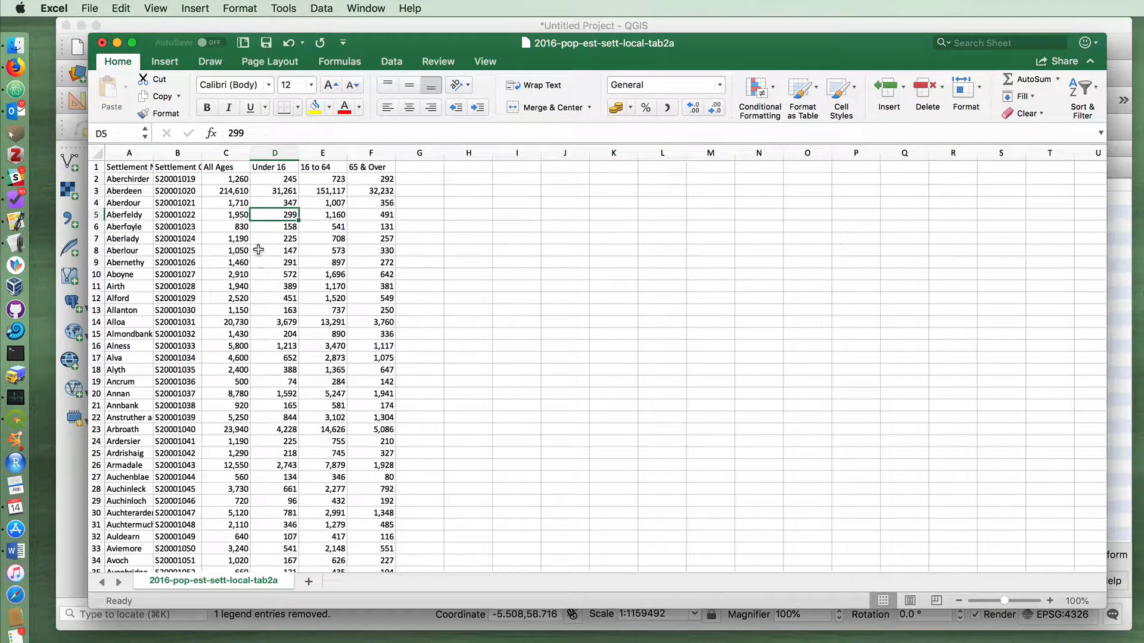
{"action": "left_click", "coordinate": [234, 180]}
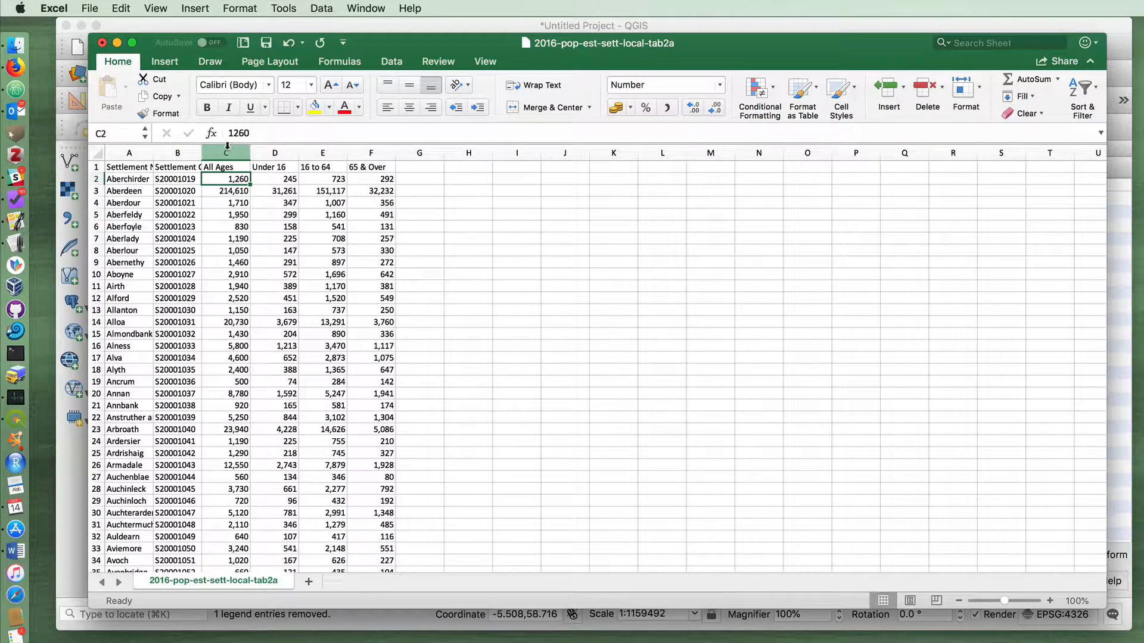
{"action": "left_click_drag", "start_coordinate": [229, 153], "coordinate": [366, 154]}
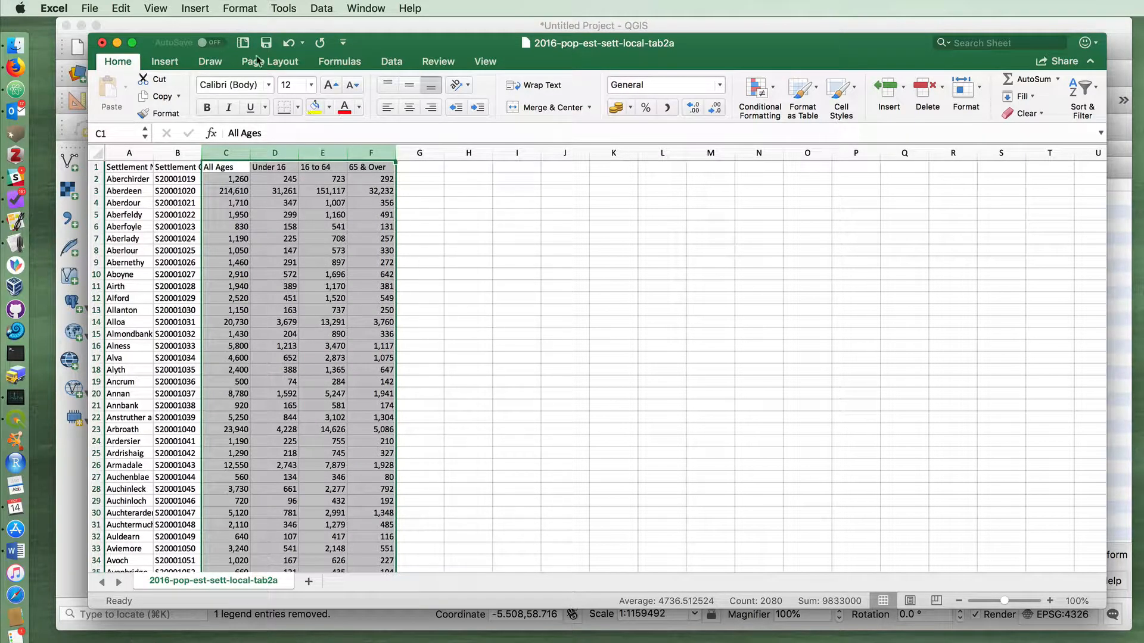
{"action": "left_click", "coordinate": [154, 7]}
{"action": "mouse_move", "coordinate": [194, 6]}
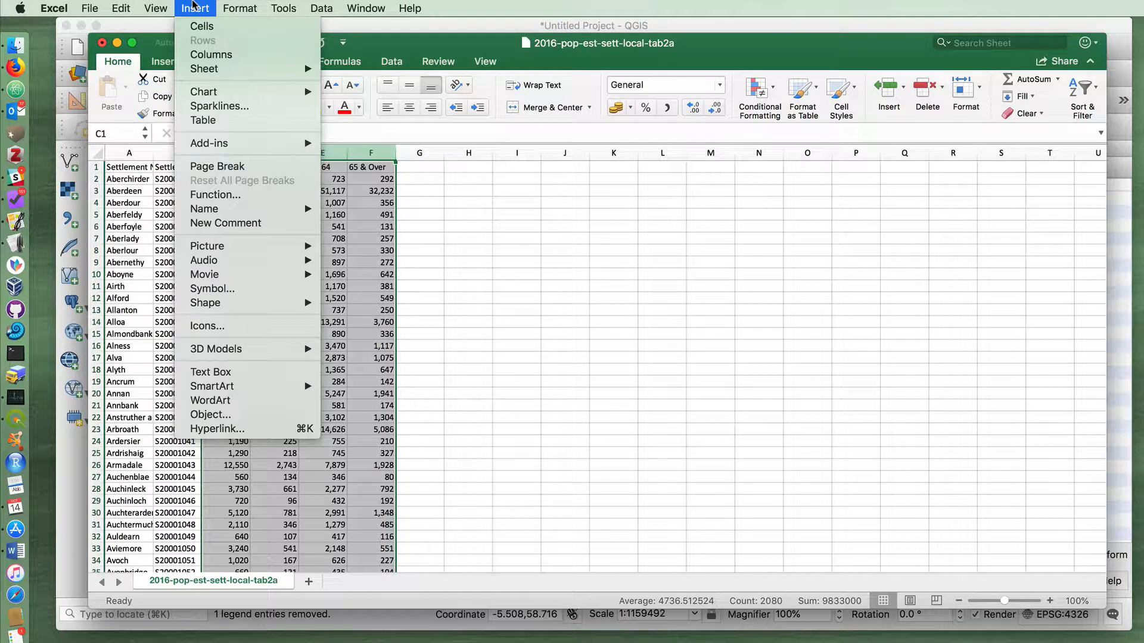
{"action": "mouse_move", "coordinate": [228, 6]}
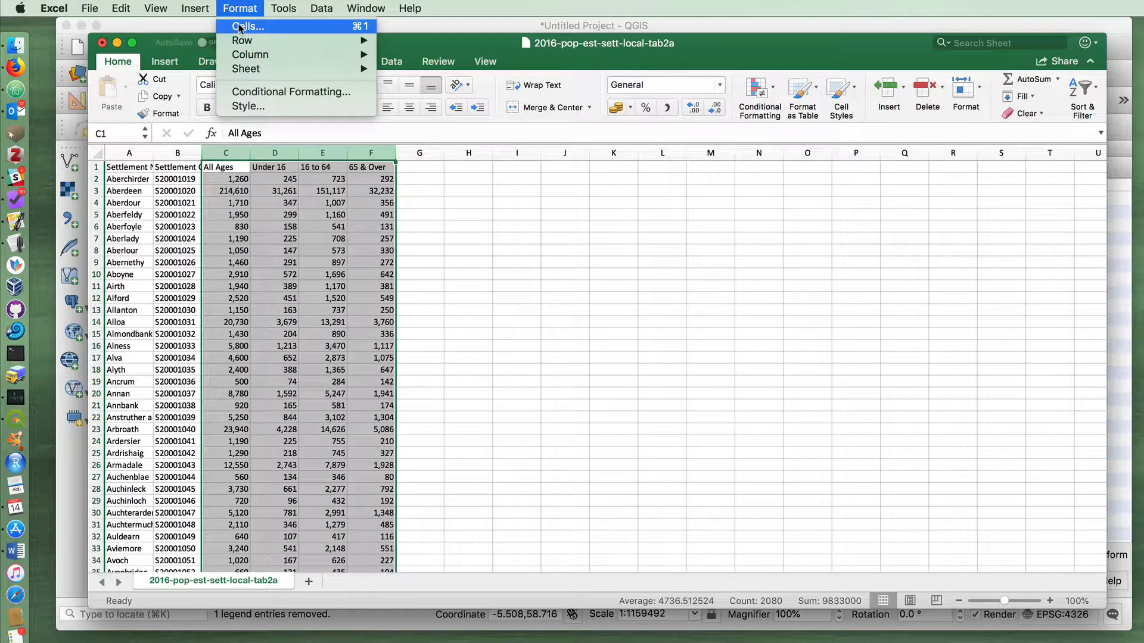
{"action": "left_click", "coordinate": [243, 10]}
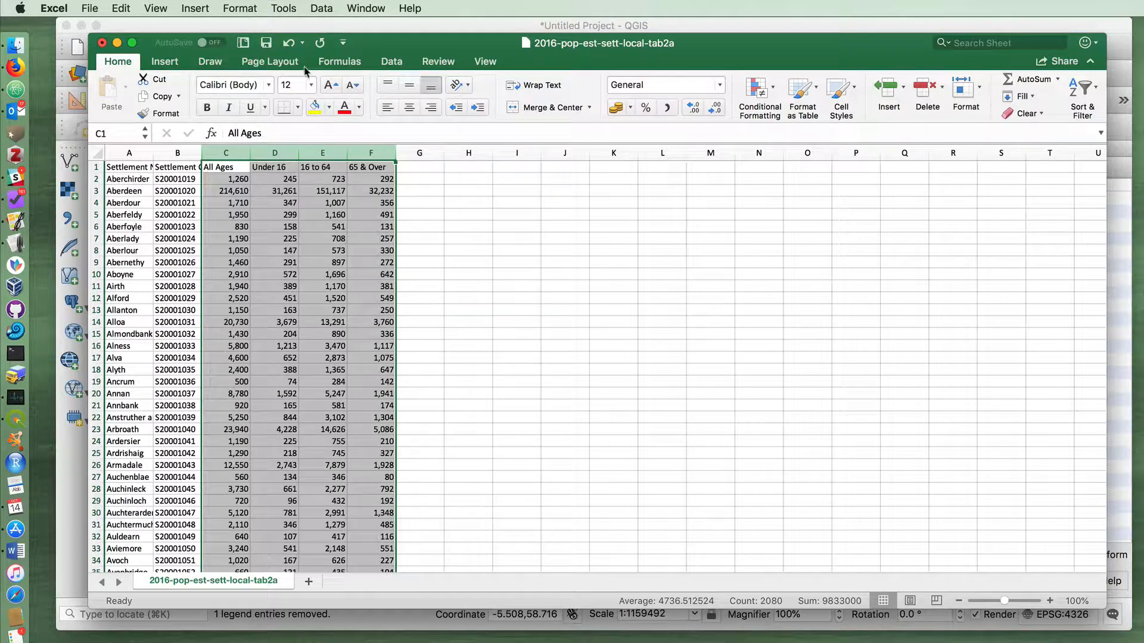
{"action": "left_click", "coordinate": [339, 63]}
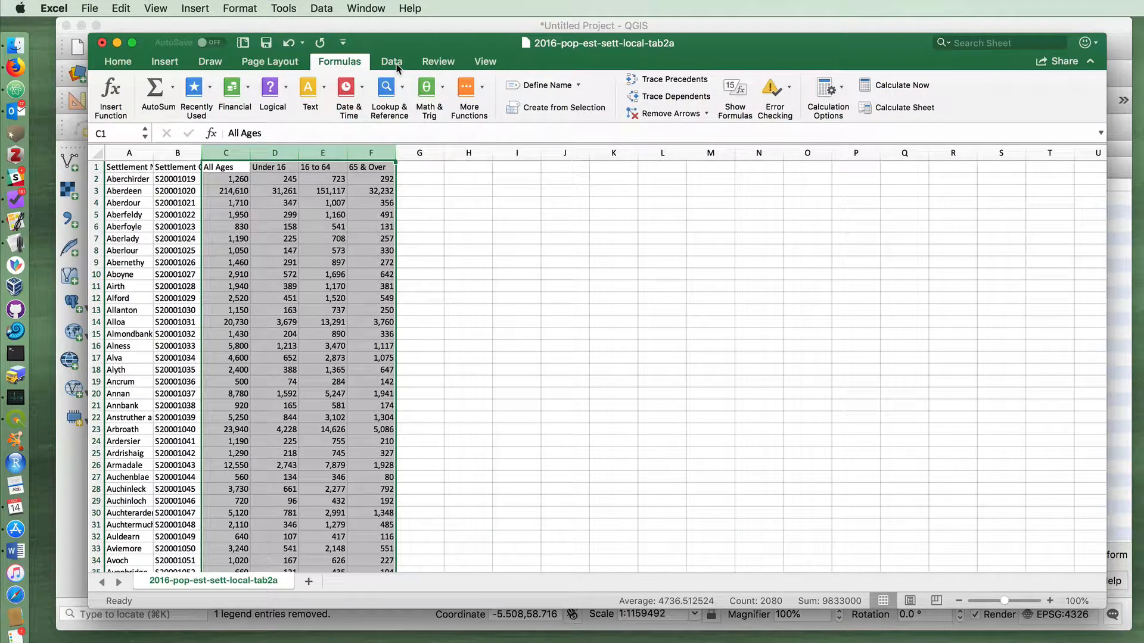
{"action": "left_click", "coordinate": [392, 63]}
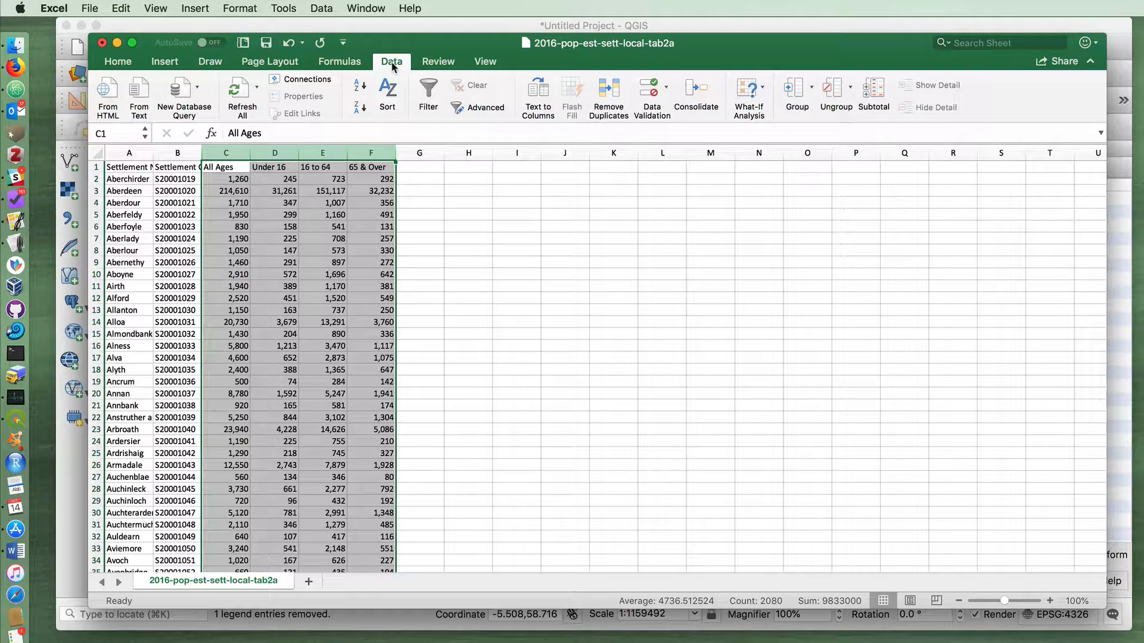
{"action": "left_click", "coordinate": [284, 8]}
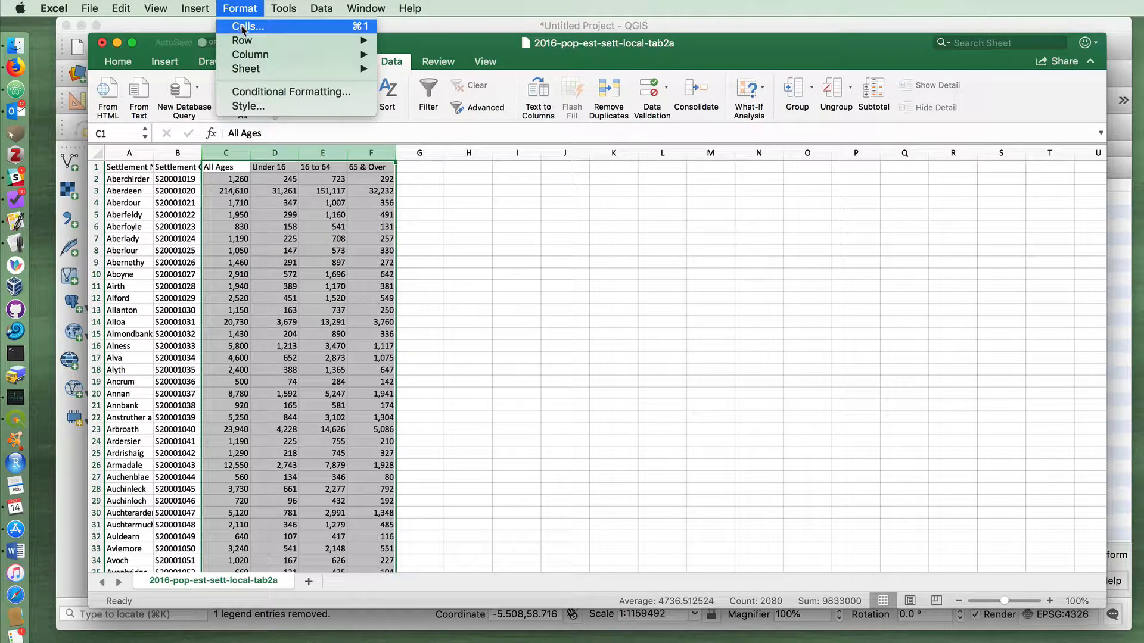
{"action": "left_click", "coordinate": [243, 28]}
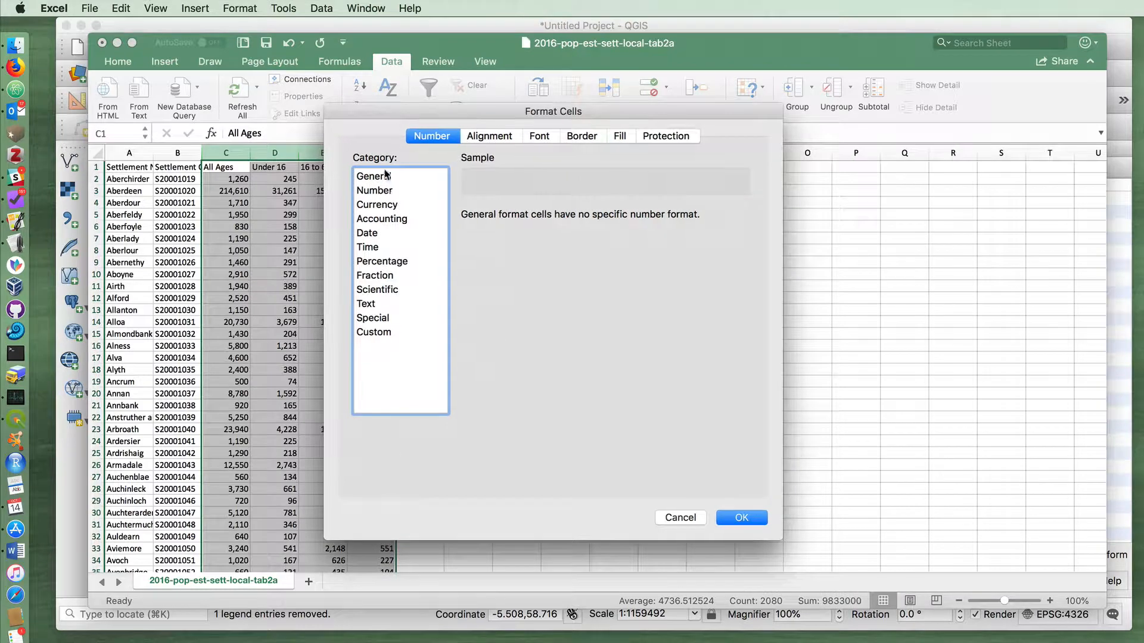
{"action": "left_click", "coordinate": [387, 191]}
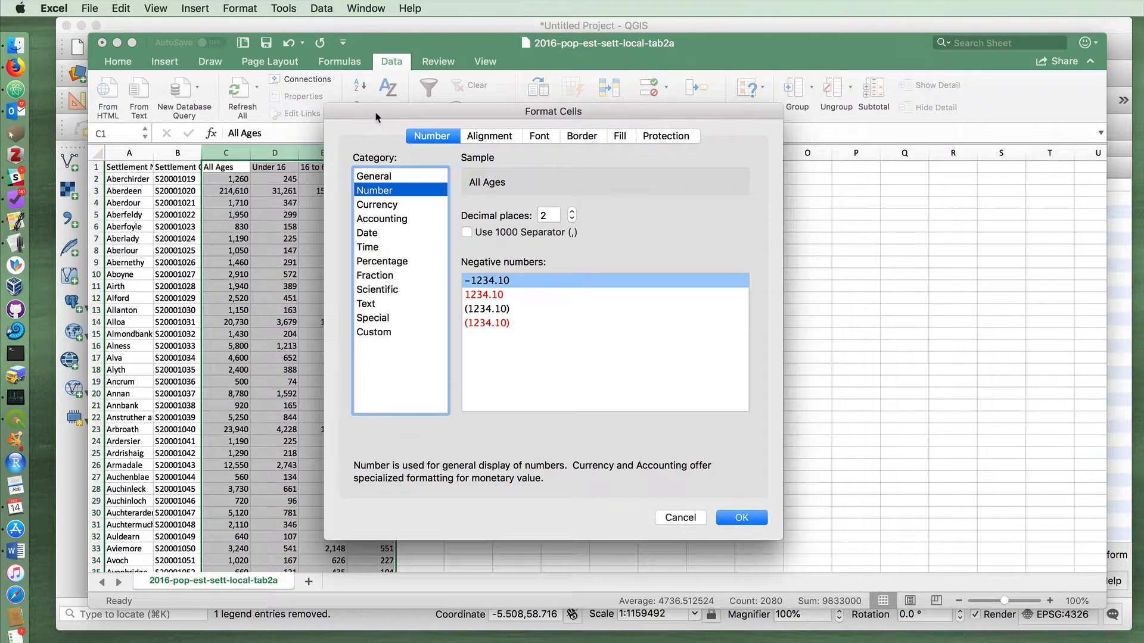
{"action": "left_click_drag", "start_coordinate": [376, 114], "coordinate": [598, 102]}
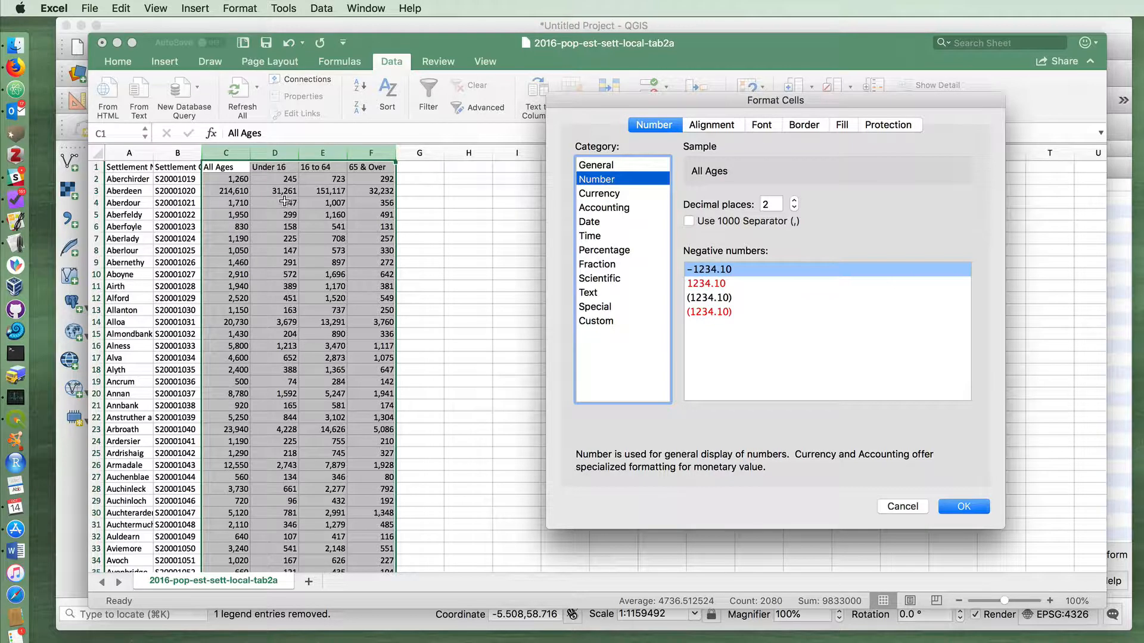
{"action": "left_click", "coordinate": [688, 222]}
{"action": "left_click", "coordinate": [956, 506]}
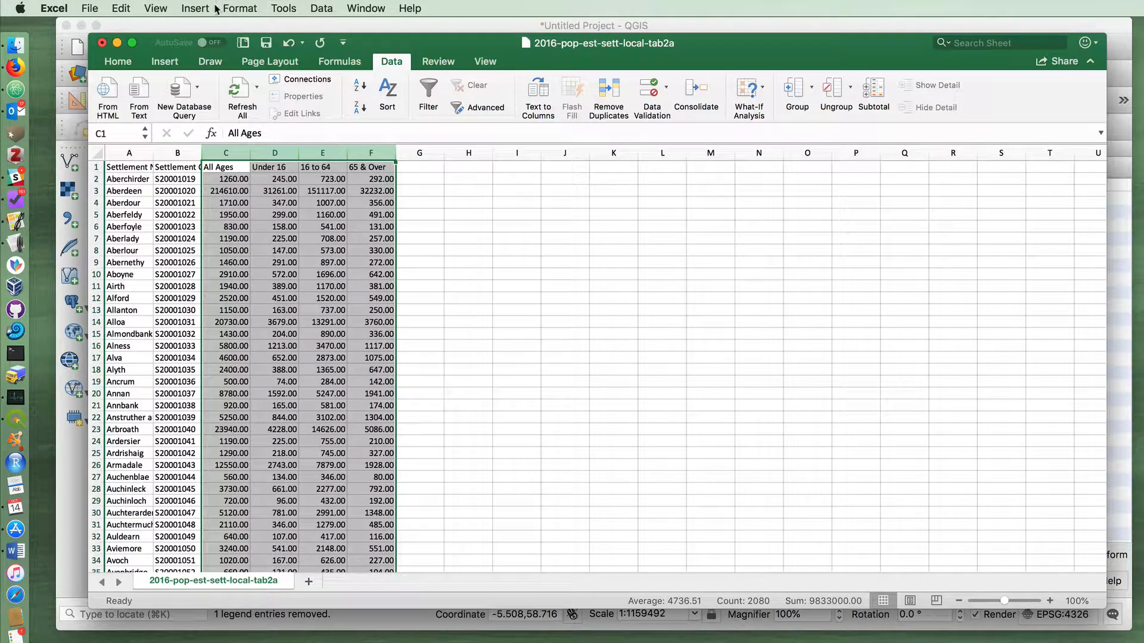
Set the number format of columns C to F to 0 decimal places
{"action": "left_click", "coordinate": [253, 10]}
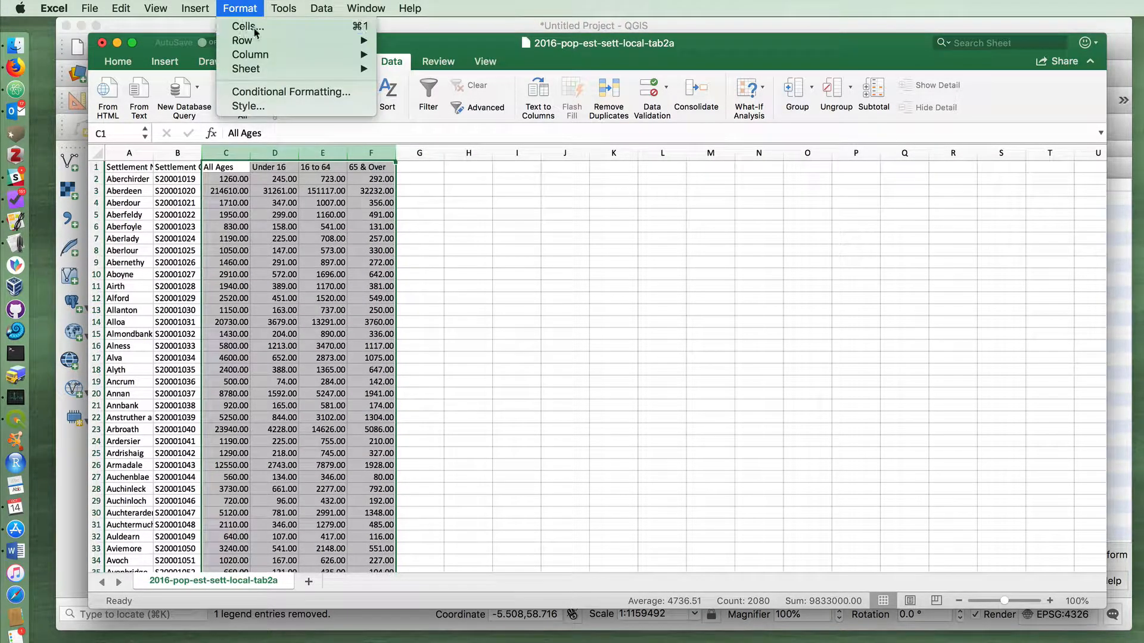
{"action": "left_click", "coordinate": [260, 27]}
{"action": "left_click_drag", "start_coordinate": [787, 179], "coordinate": [505, 123]}
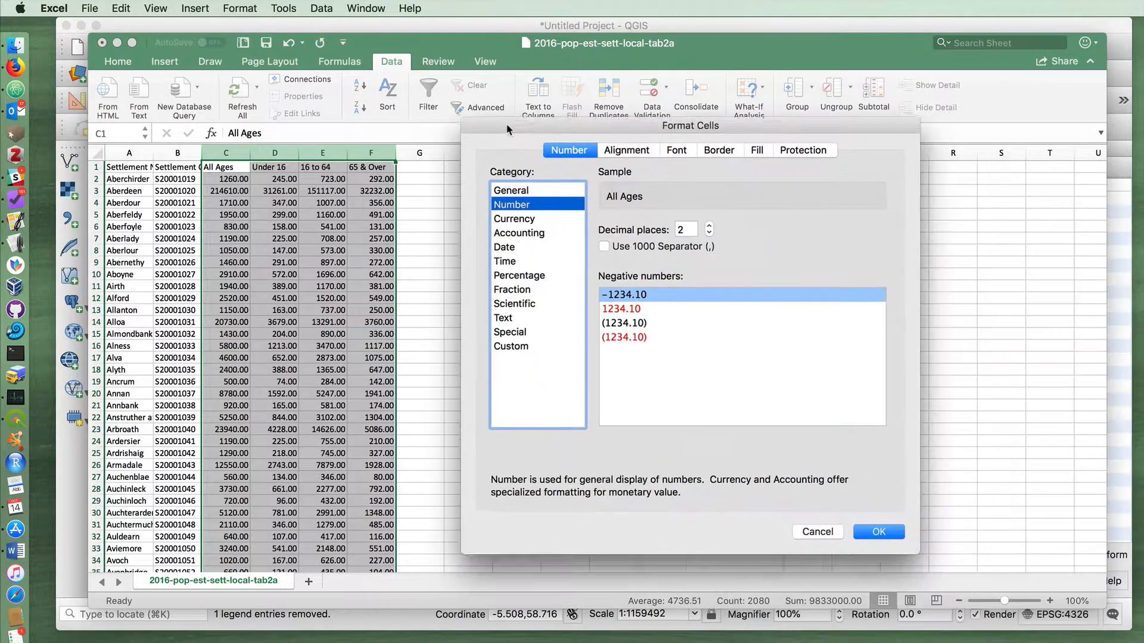
{"action": "left_click", "coordinate": [708, 231]}
{"action": "left_click", "coordinate": [707, 232]}
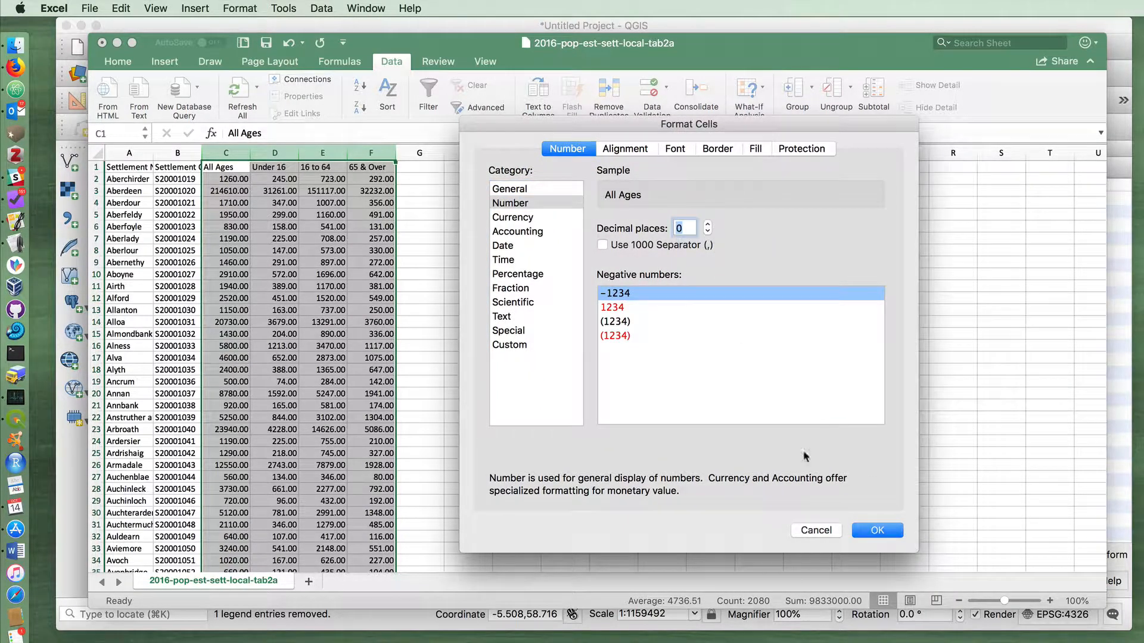
{"action": "left_click", "coordinate": [876, 530]}
{"action": "left_click", "coordinate": [498, 301]}
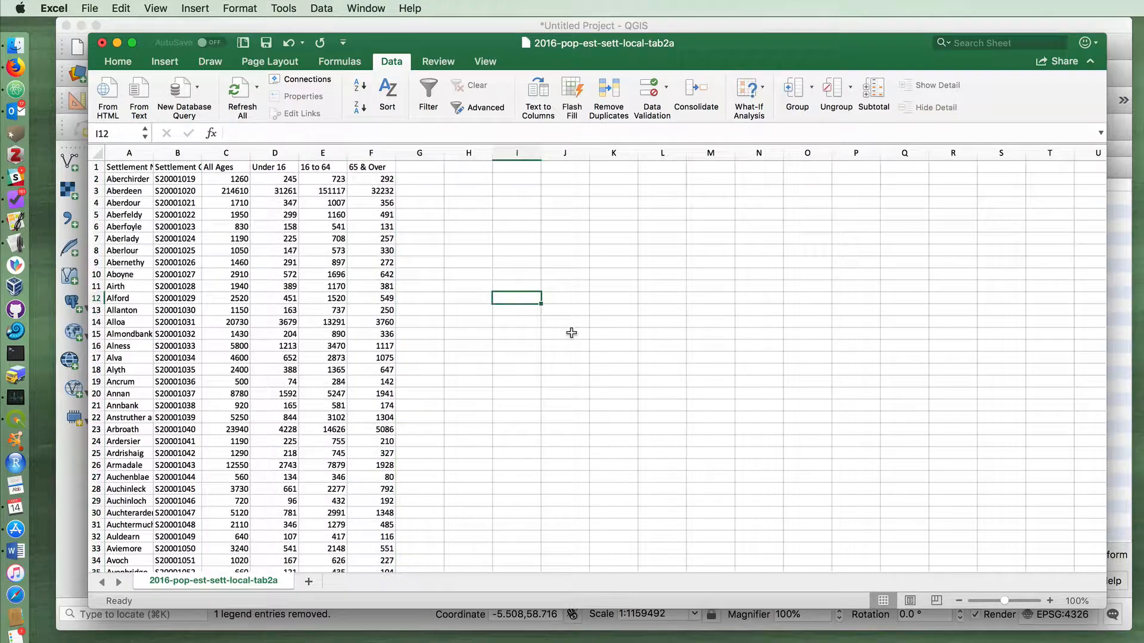
Check the reformatted population values through the list, save the CSV file and close the workbook
{"action": "scroll", "coordinate": [546, 321], "scroll_direction": "down", "scroll_amount": 5}
{"action": "scroll", "coordinate": [546, 322], "scroll_direction": "down", "scroll_amount": 20}
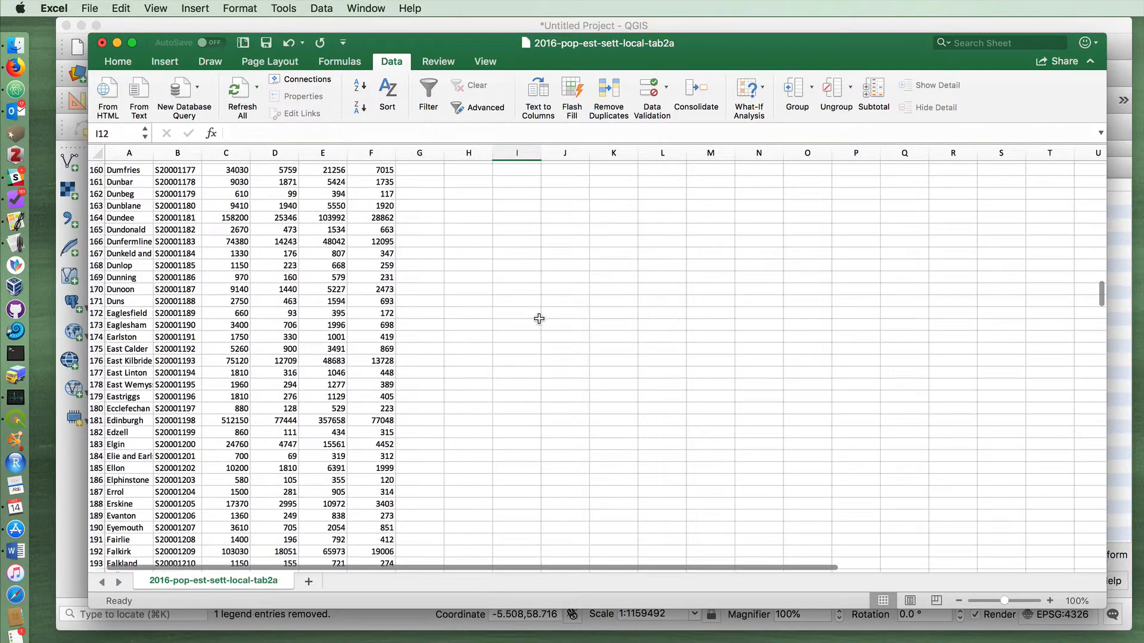
{"action": "scroll", "coordinate": [530, 318], "scroll_direction": "down", "scroll_amount": 20}
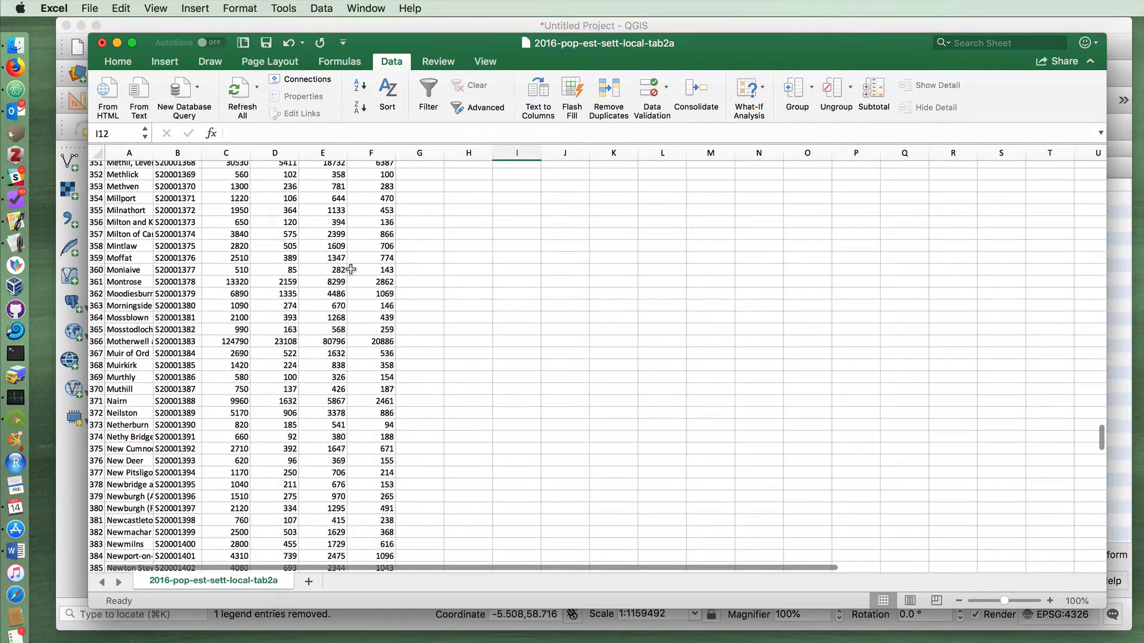
{"action": "scroll", "coordinate": [348, 269], "scroll_direction": "down", "scroll_amount": 1}
{"action": "scroll", "coordinate": [348, 269], "scroll_direction": "down", "scroll_amount": 10}
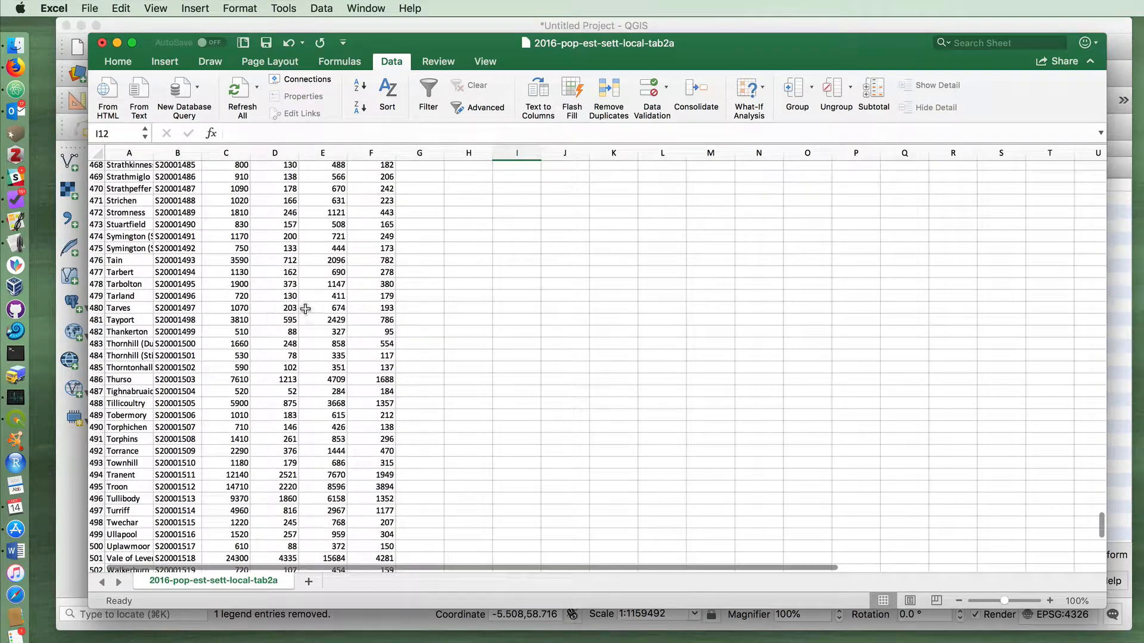
{"action": "key", "text": "super+s"}
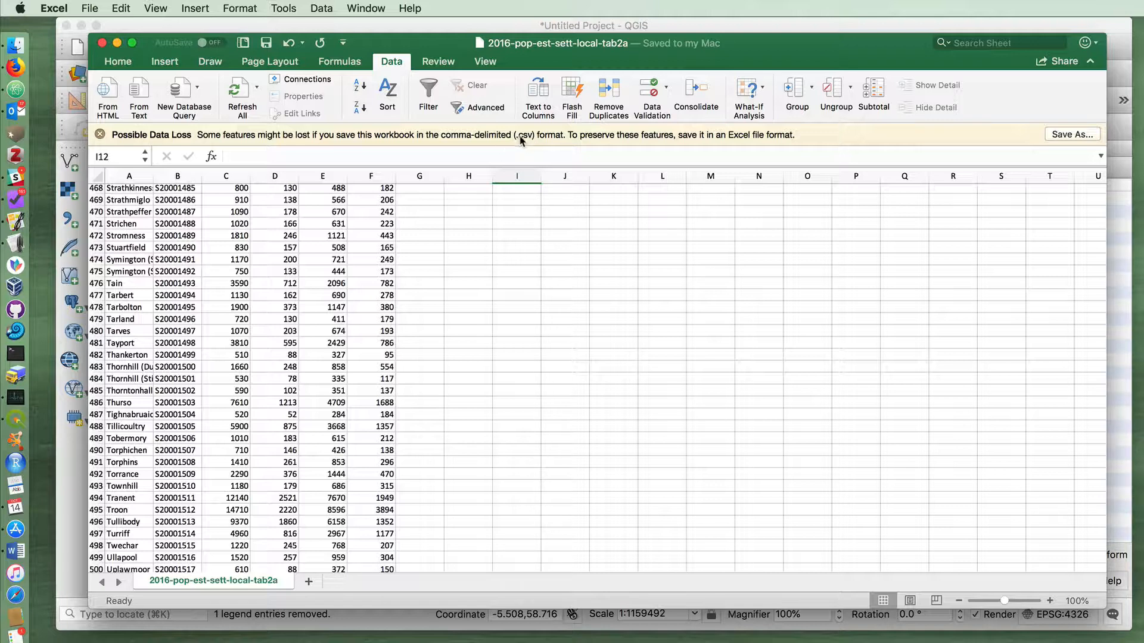
{"action": "left_click", "coordinate": [102, 46]}
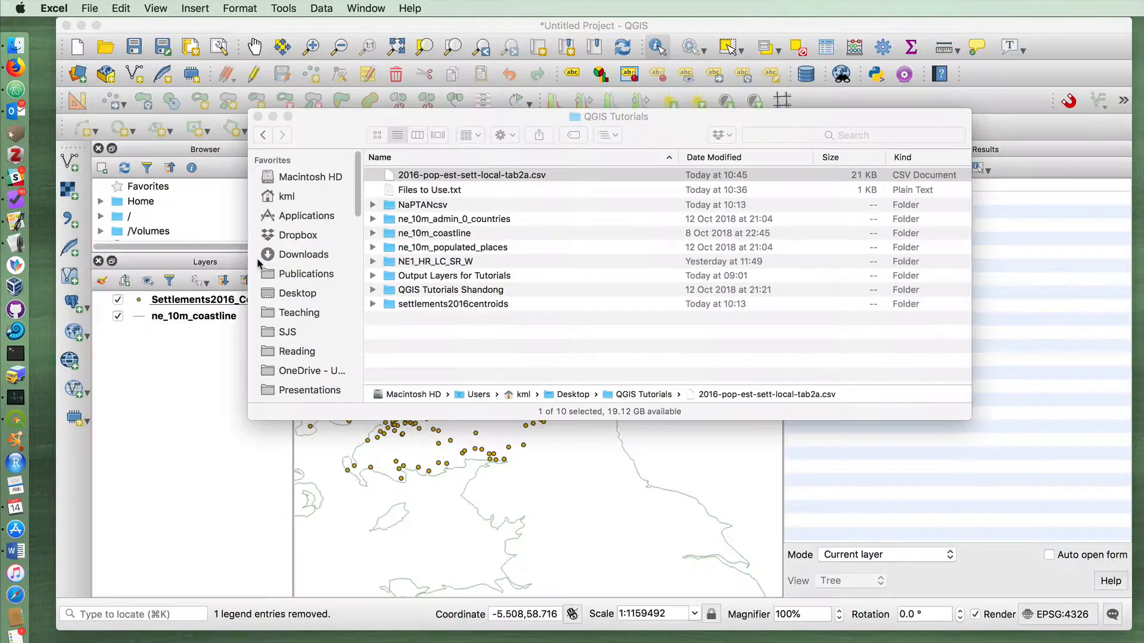
Switch to Numbers and open 2016-pop-est-sett-local-tab2a.csv from the QGIS Tutorials folder
{"action": "key", "text": "alt+space"}
{"action": "type", "text": "numbers"}
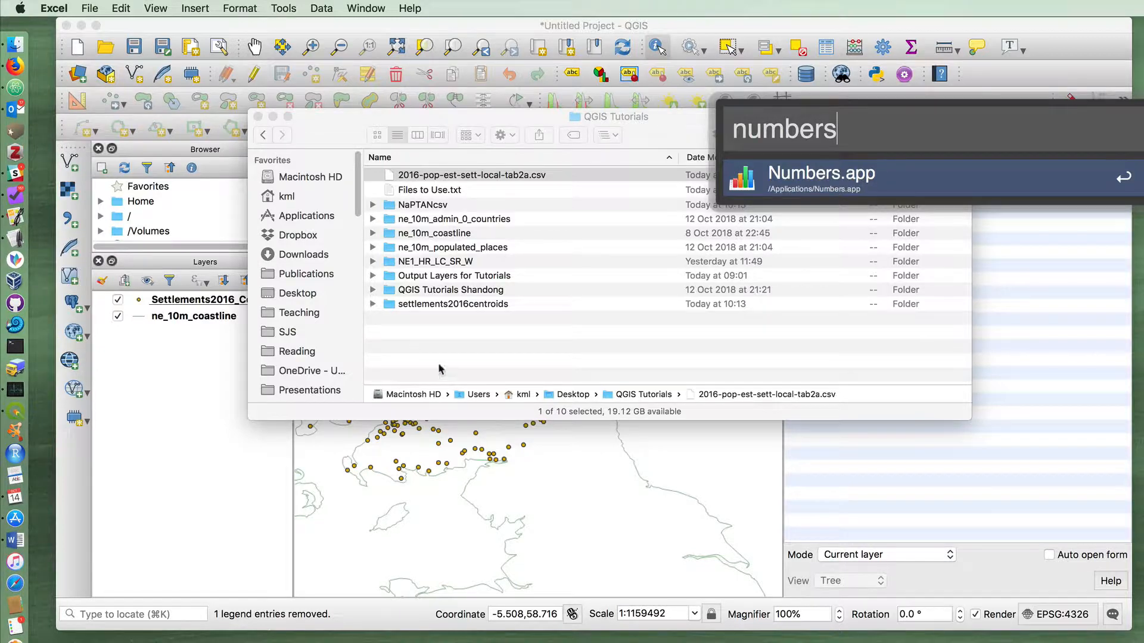
{"action": "key", "text": "Return"}
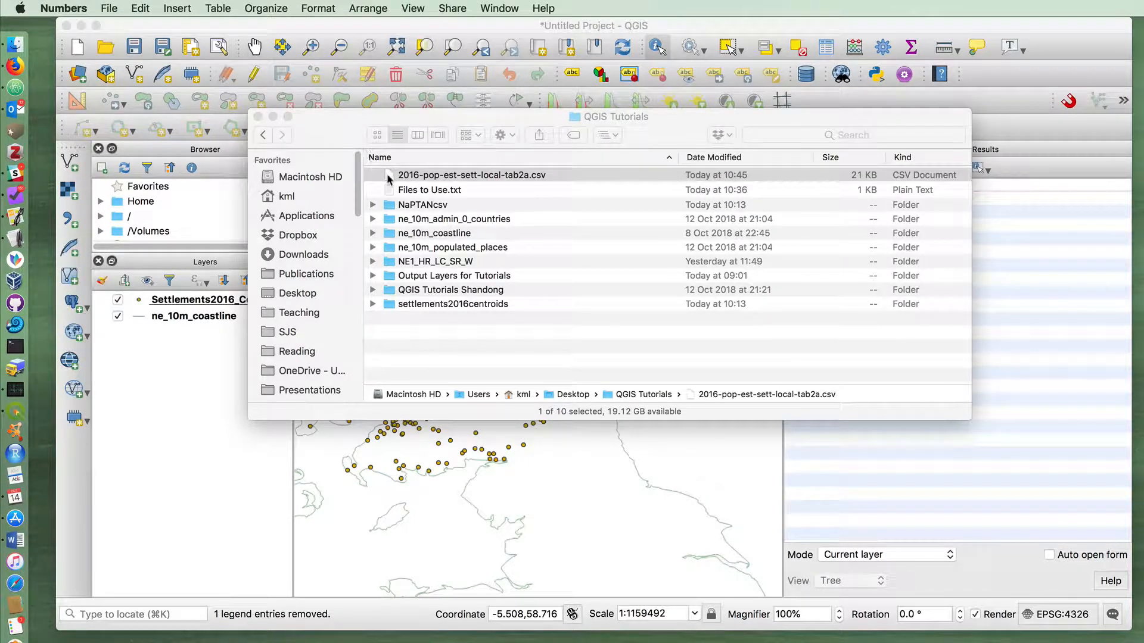
{"action": "double_click", "coordinate": [864, 255]}
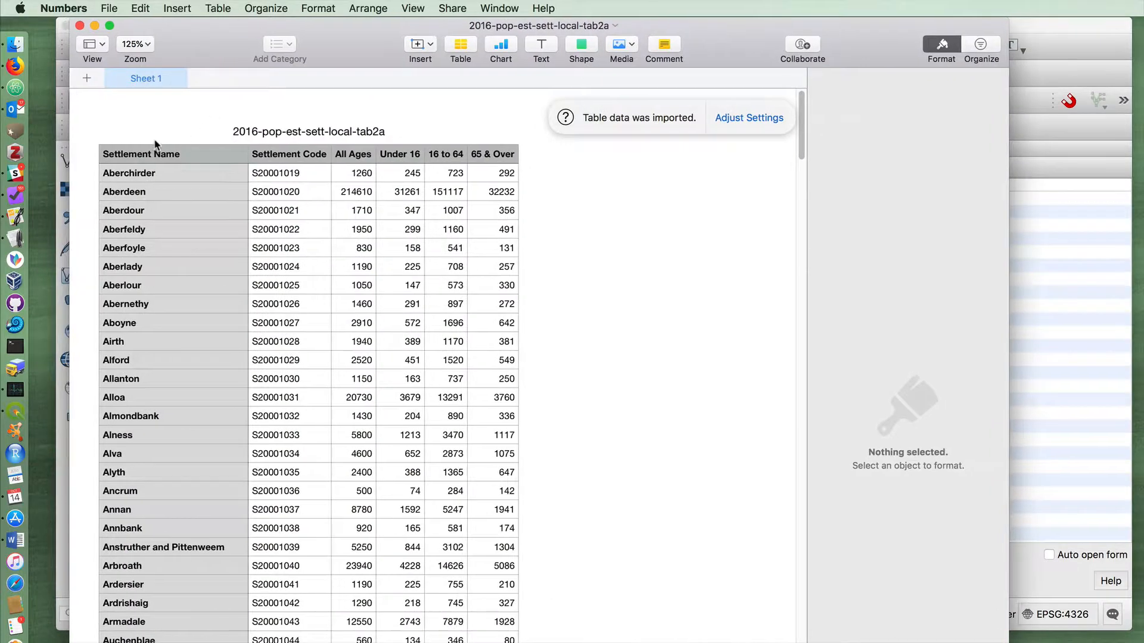
View the row options available for the table's header row without applying any
{"action": "left_click", "coordinate": [154, 161]}
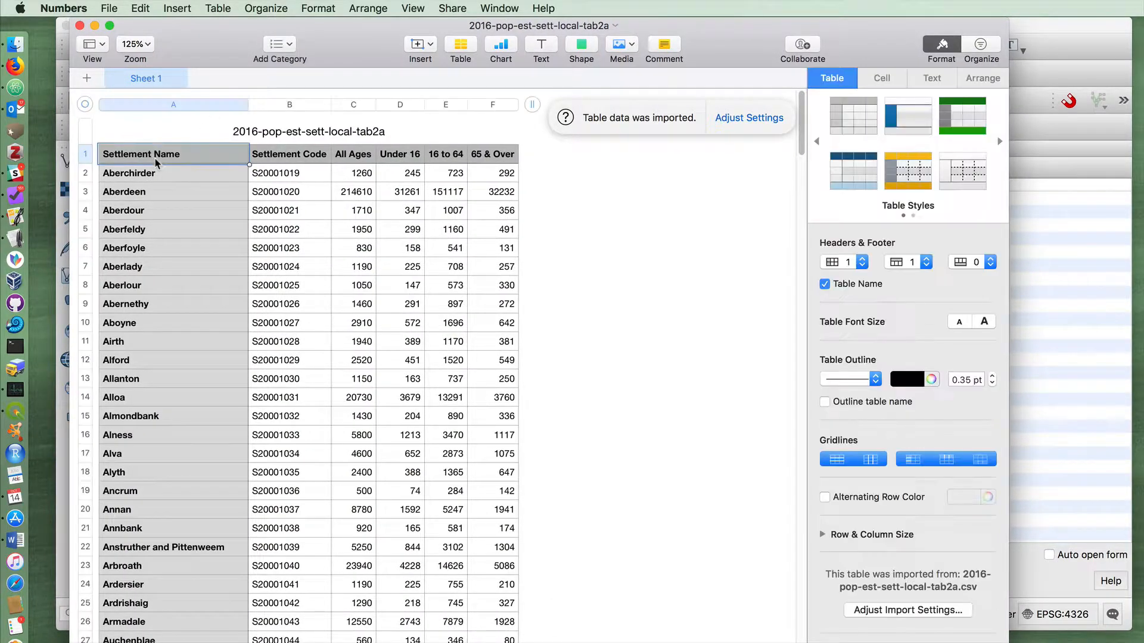
{"action": "left_click", "coordinate": [89, 155]}
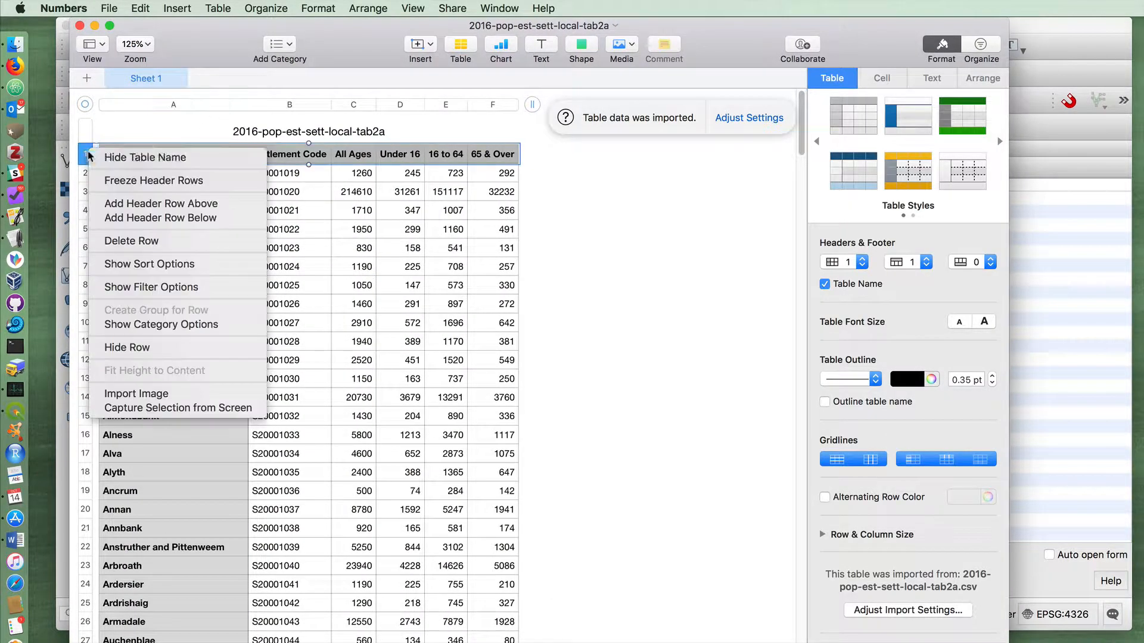
{"action": "left_click", "coordinate": [127, 126]}
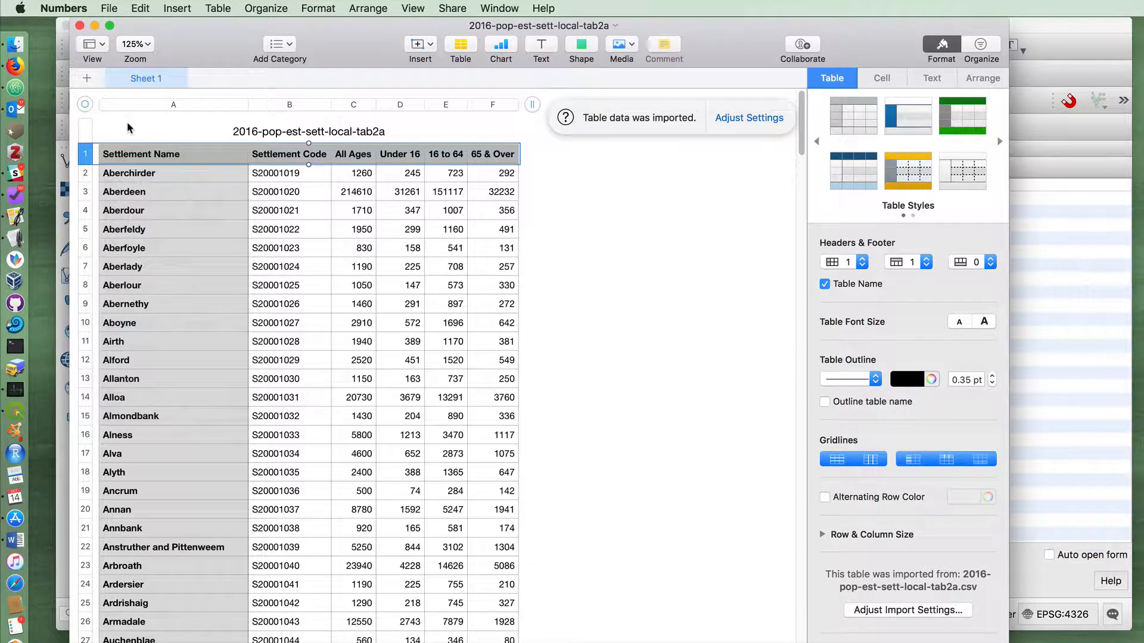
{"action": "left_click", "coordinate": [291, 193]}
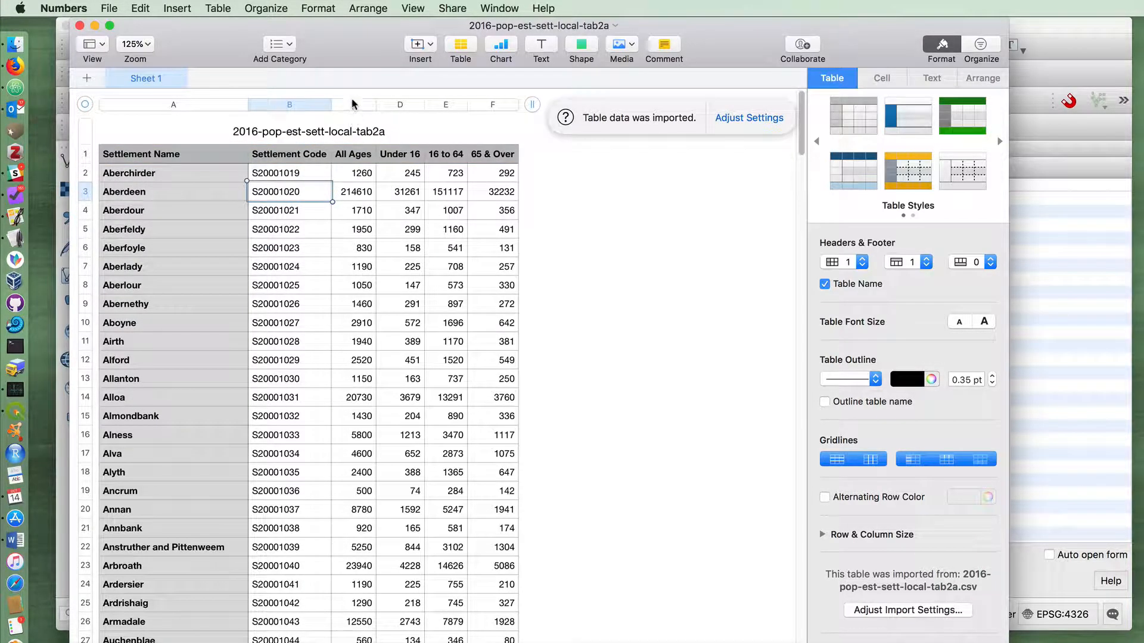
Set the data format of columns C to F, All Ages through 65 & Over, to Number
{"action": "left_click_drag", "start_coordinate": [354, 104], "coordinate": [483, 110]}
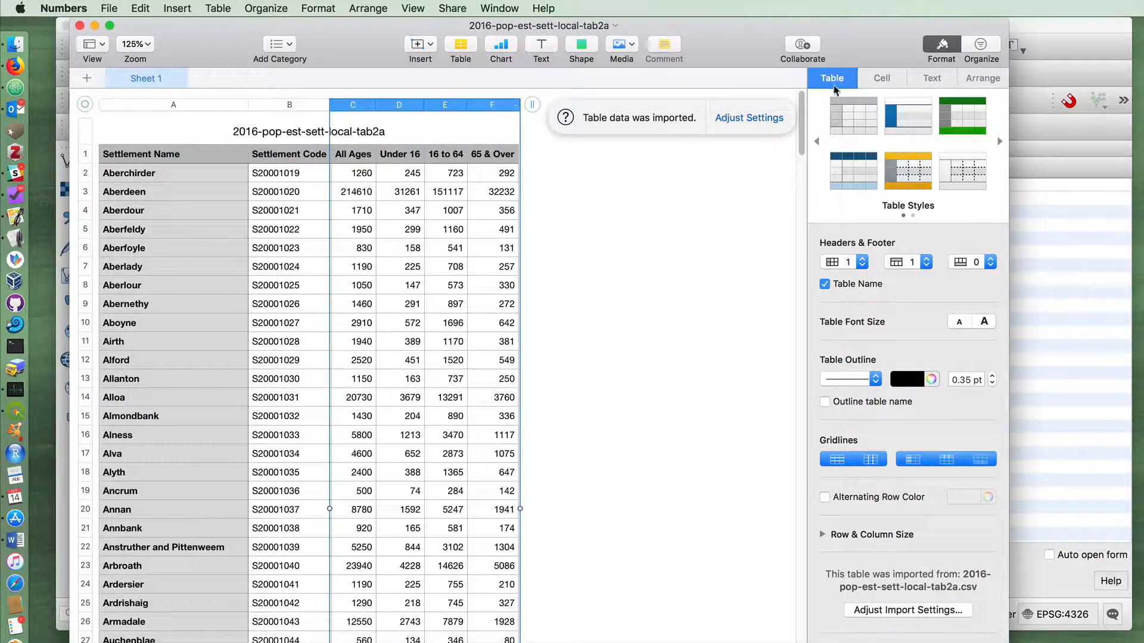
{"action": "left_click", "coordinate": [883, 79]}
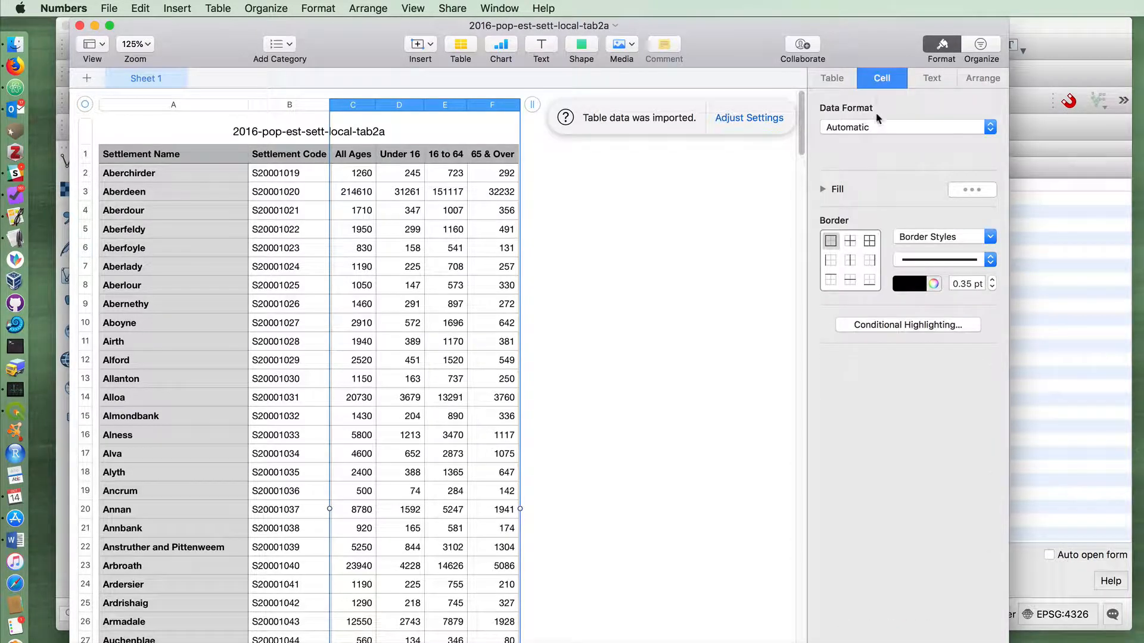
{"action": "left_click", "coordinate": [880, 127]}
{"action": "left_click", "coordinate": [878, 149]}
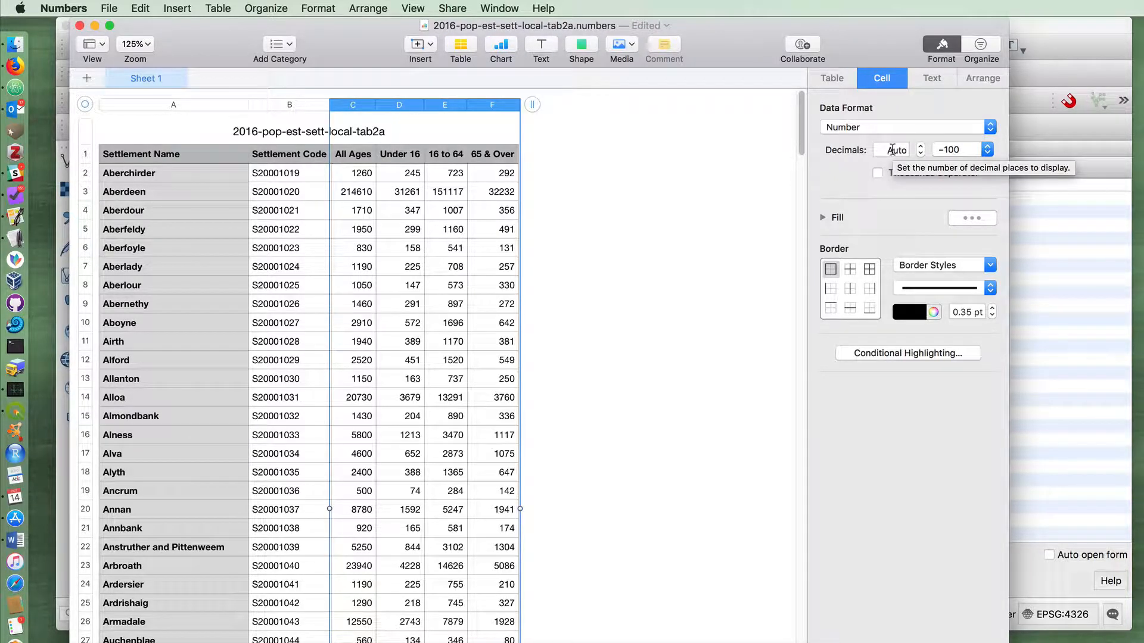
Close the Numbers document, switch to Finder and select 2016-pop-est-sett-local-tab2a.csv in the QGIS Tutorials folder
{"action": "left_click", "coordinate": [79, 25]}
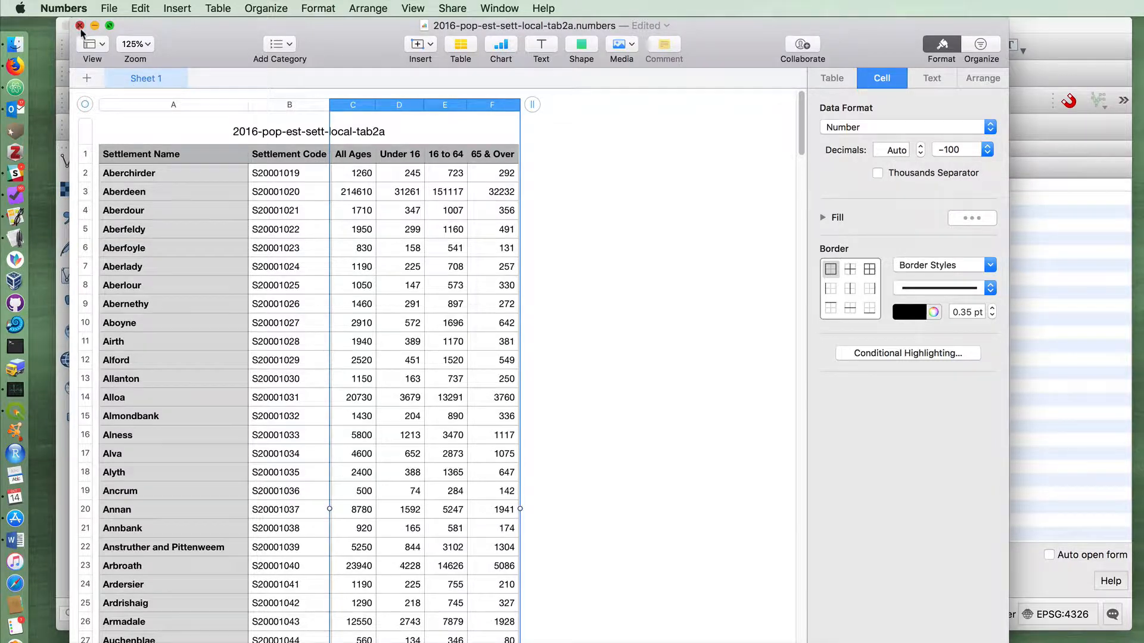
{"action": "left_click", "coordinate": [482, 234]}
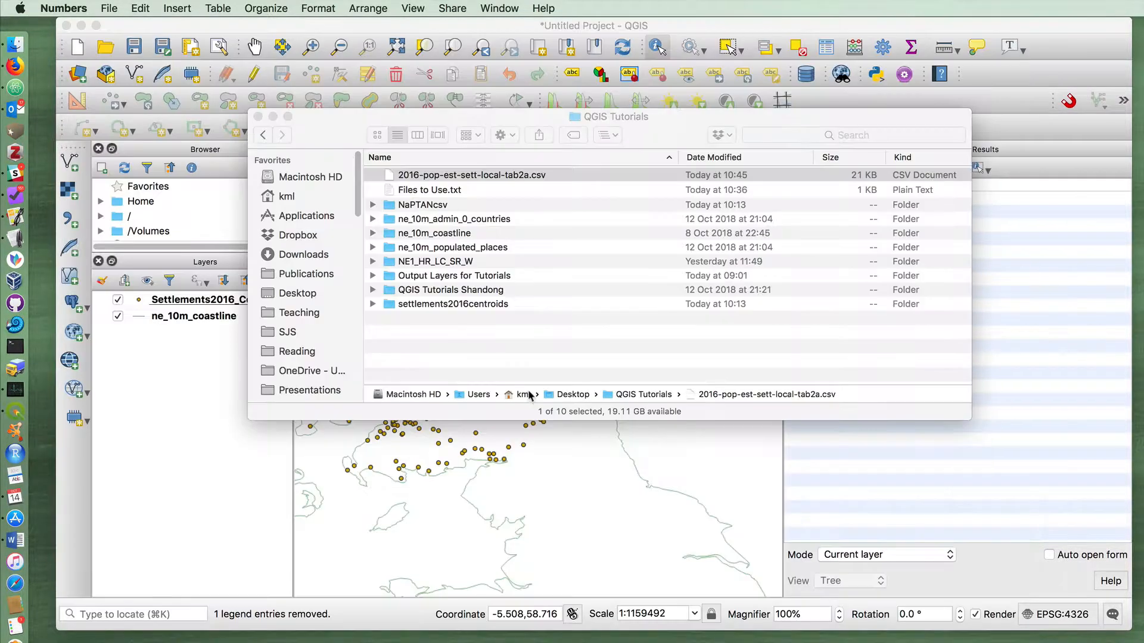
{"action": "left_click", "coordinate": [395, 181]}
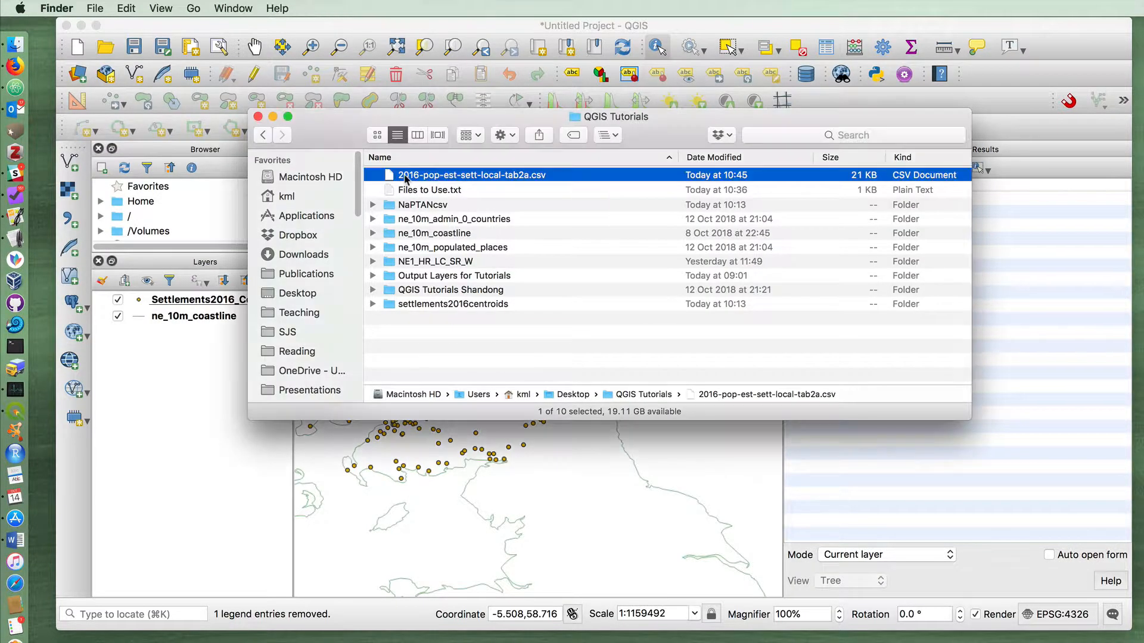
Switch to QGIS and choose 2016-pop-est-sett-local-tab2a.csv from the QGIS Tutorials folder as the source for a delimited text layer
{"action": "key", "text": "Return"}
{"action": "left_click", "coordinate": [444, 209]}
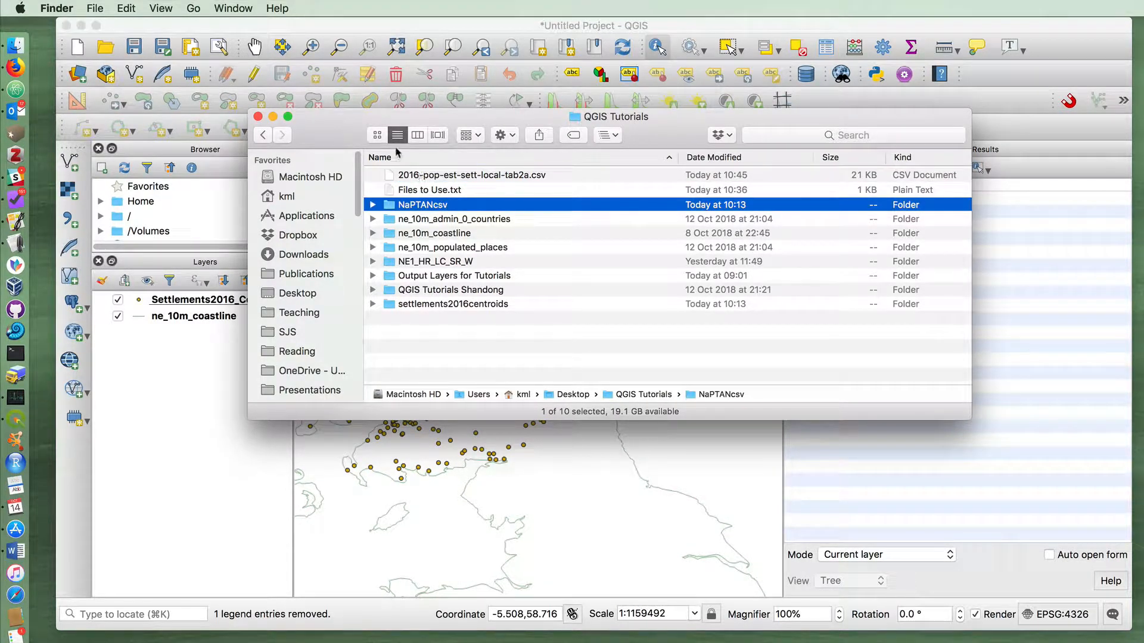
{"action": "left_click", "coordinate": [325, 29]}
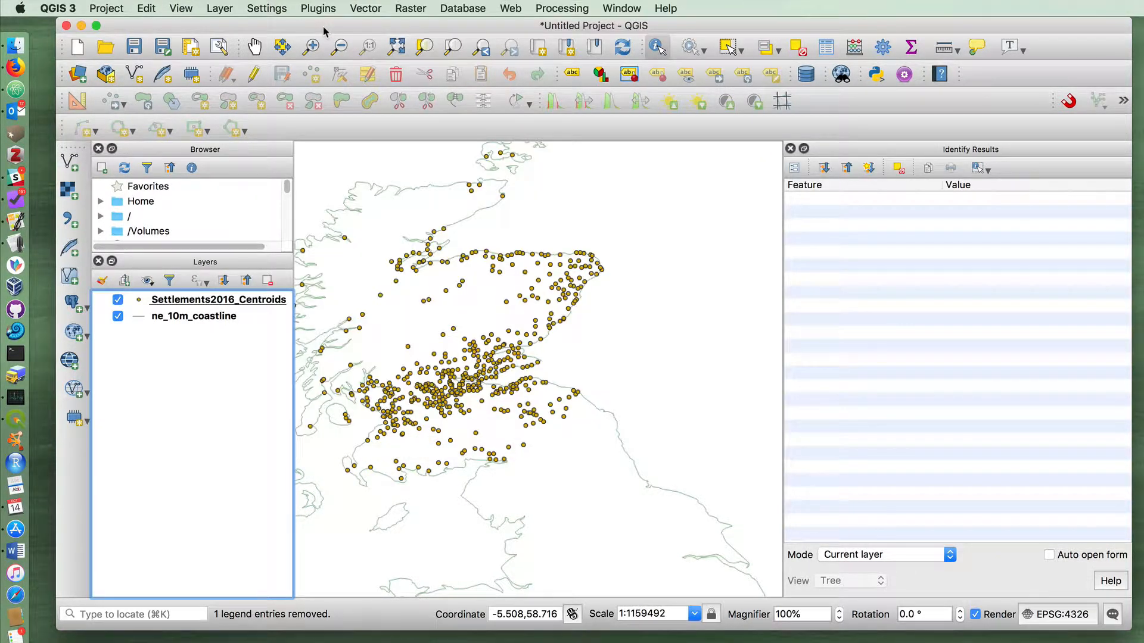
{"action": "left_click", "coordinate": [67, 219]}
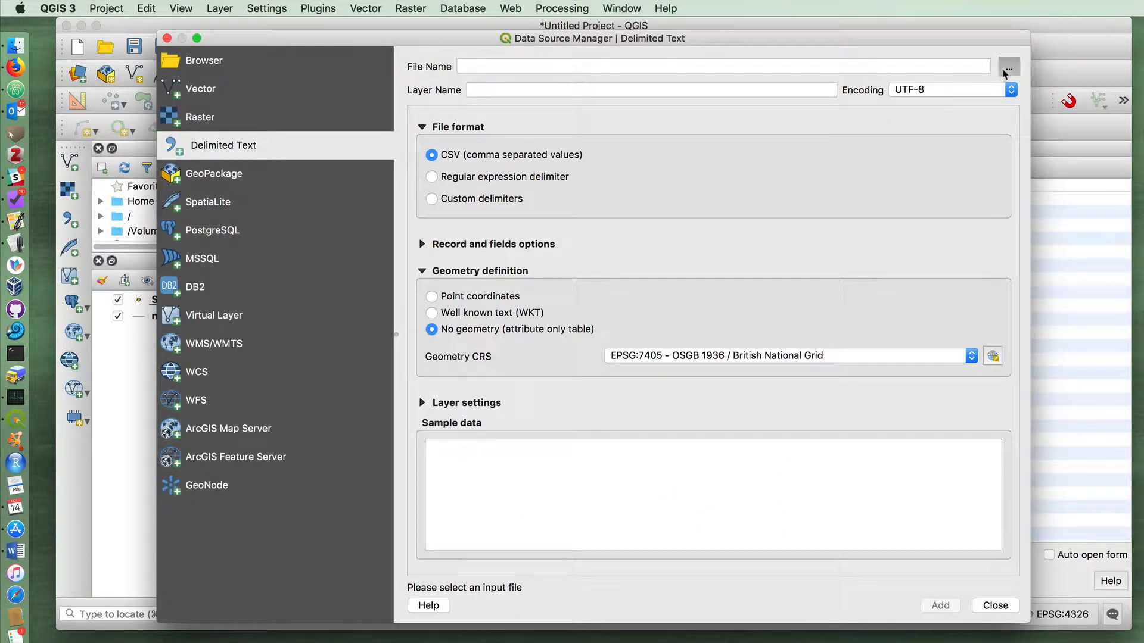
{"action": "left_click", "coordinate": [1007, 70]}
{"action": "left_click", "coordinate": [854, 254]}
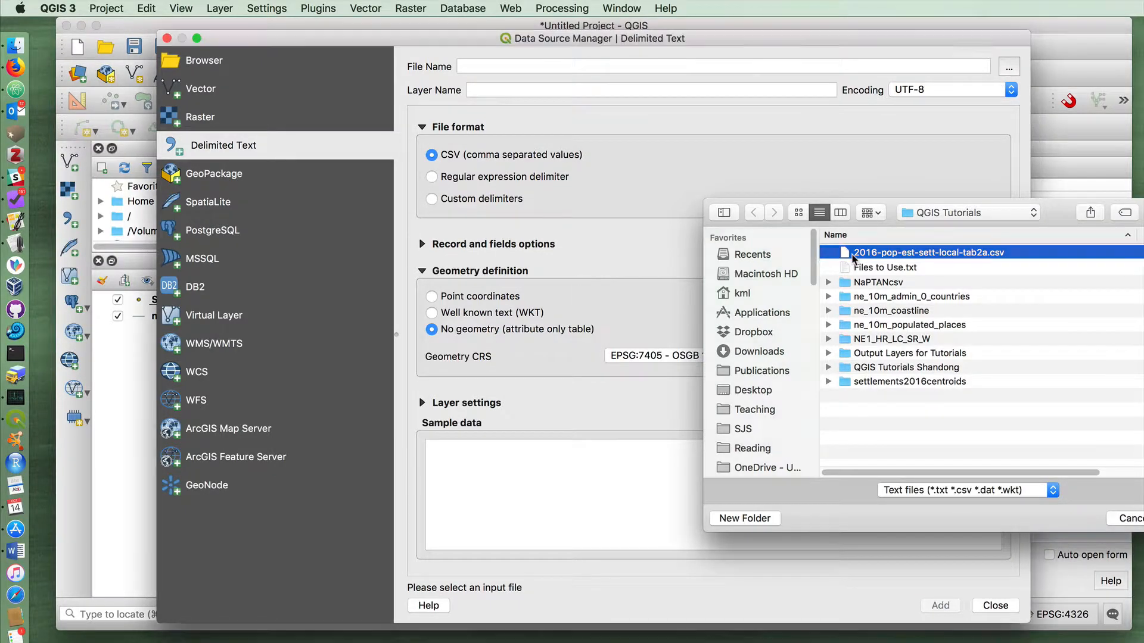
{"action": "double_click", "coordinate": [853, 255]}
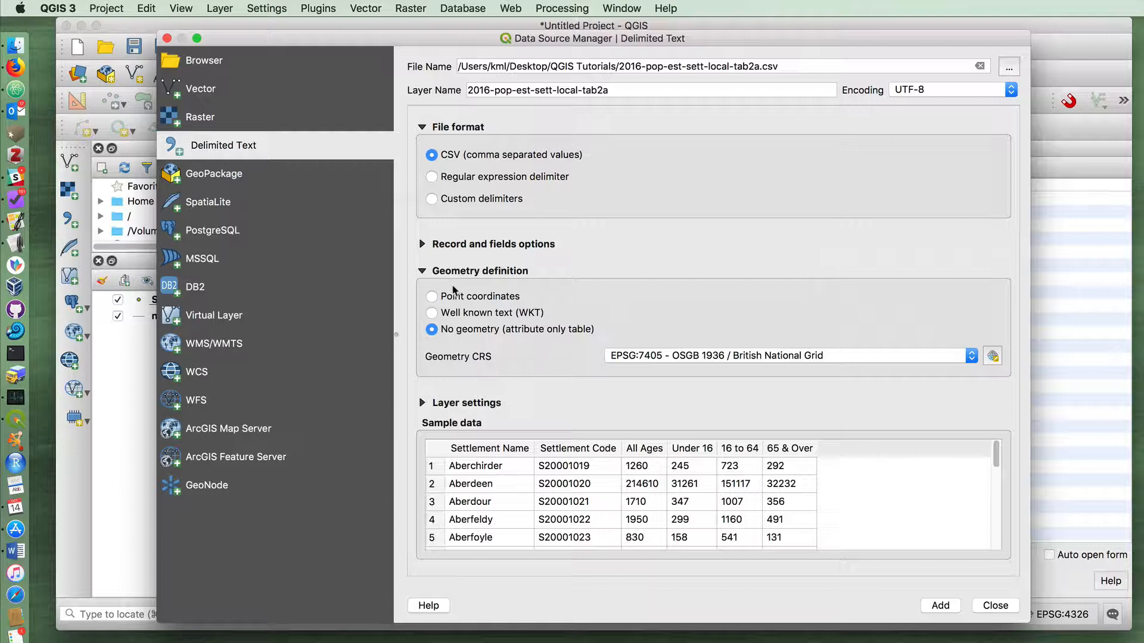
Check the sample data rows, then add the population CSV to the project as an attribute-only table and close the Data Source Manager
{"action": "scroll", "coordinate": [593, 479], "scroll_direction": "down", "scroll_amount": 1}
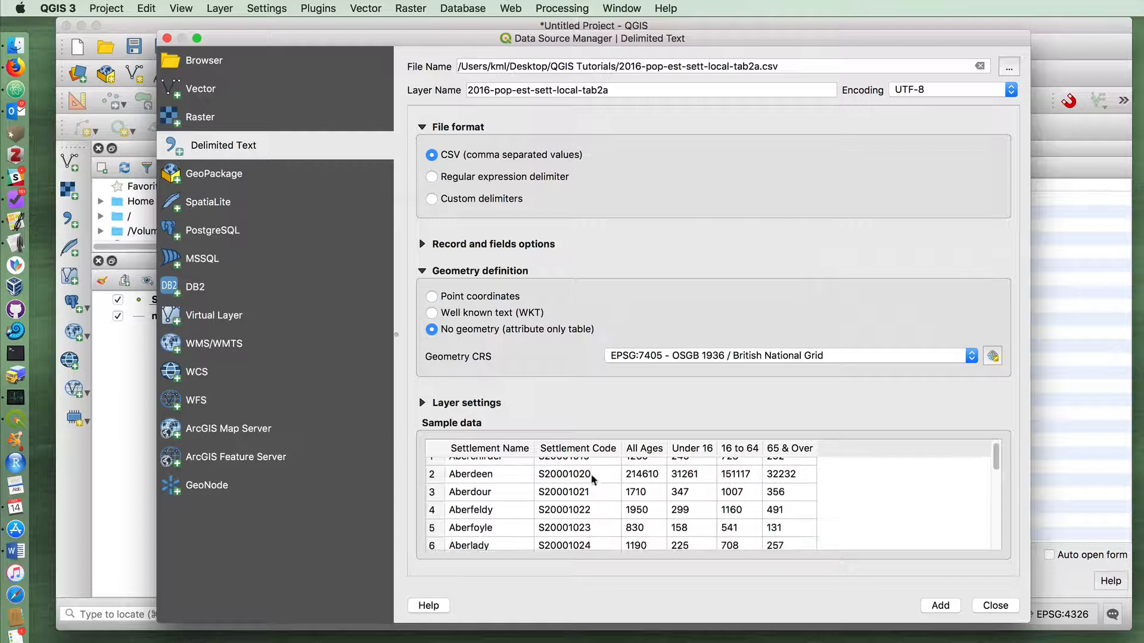
{"action": "scroll", "coordinate": [593, 478], "scroll_direction": "up", "scroll_amount": 1}
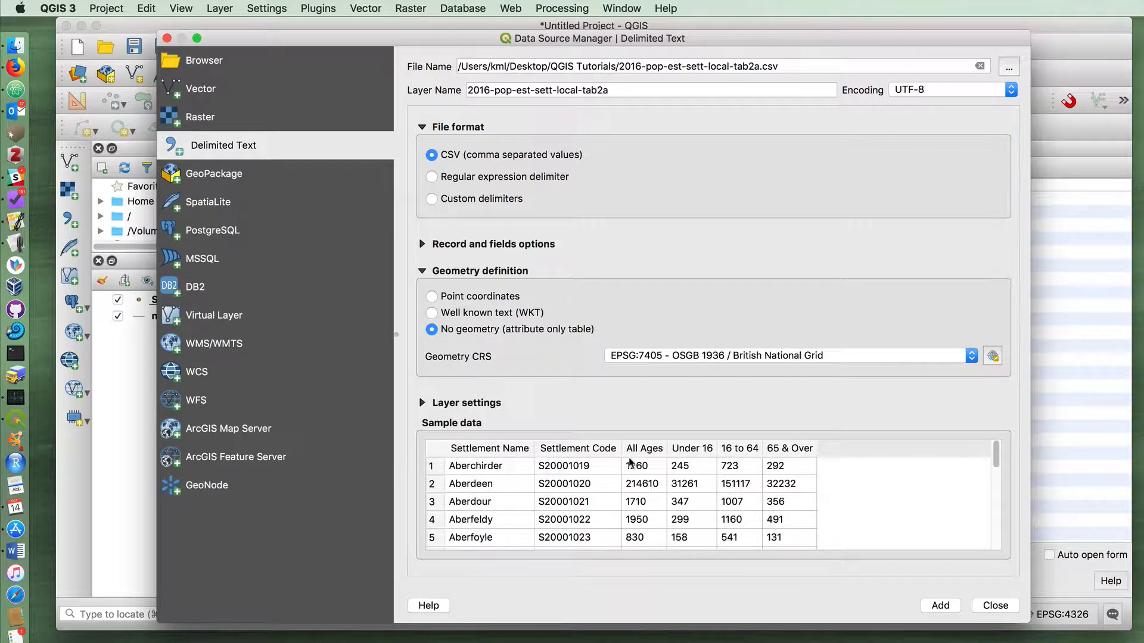
{"action": "scroll", "coordinate": [648, 487], "scroll_direction": "down", "scroll_amount": 1}
{"action": "scroll", "coordinate": [644, 490], "scroll_direction": "up", "scroll_amount": 1}
{"action": "scroll", "coordinate": [644, 486], "scroll_direction": "down", "scroll_amount": 2}
{"action": "left_click", "coordinate": [937, 605]}
{"action": "left_click", "coordinate": [995, 606]}
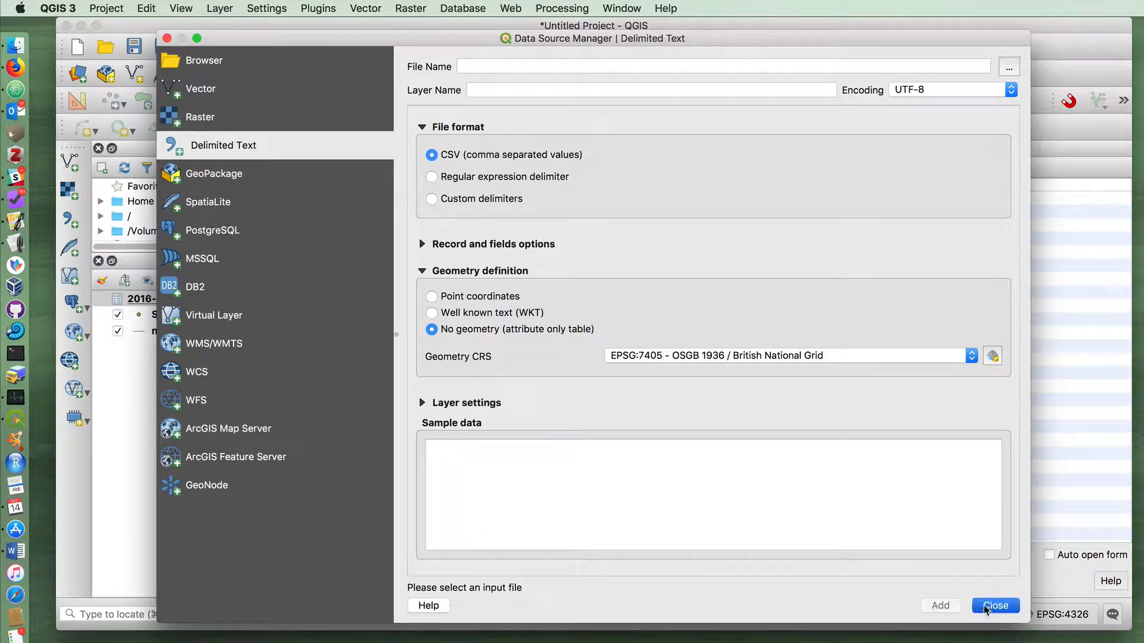
Inspect the attribute table of the 2016-pop-est-sett-local-tab2a layer and close it
{"action": "right_click", "coordinate": [201, 300]}
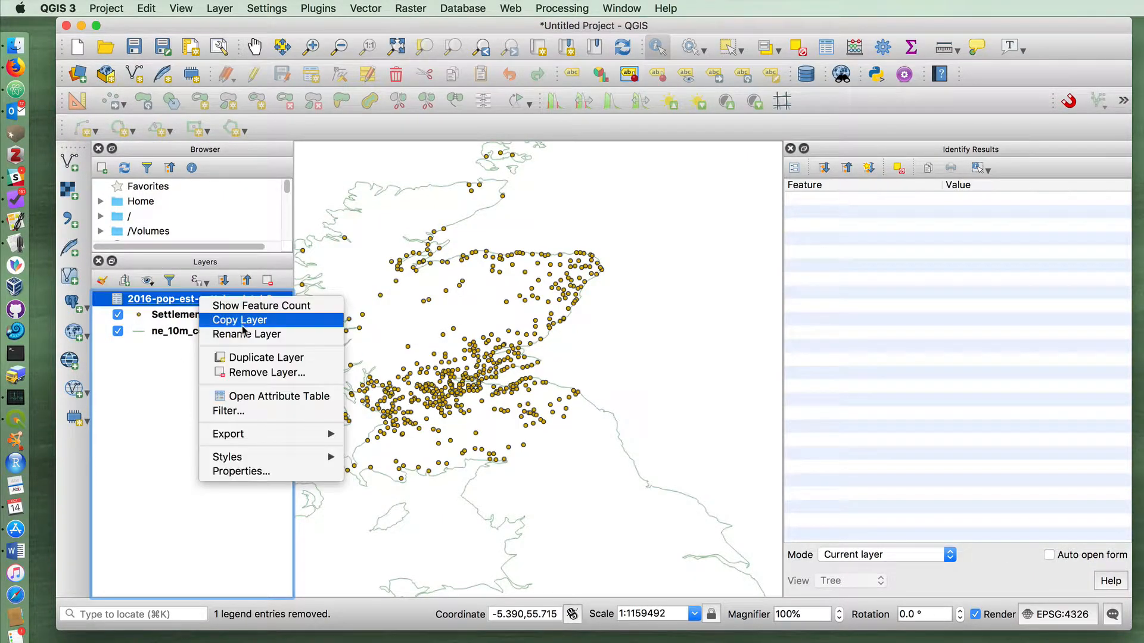
{"action": "left_click", "coordinate": [271, 397]}
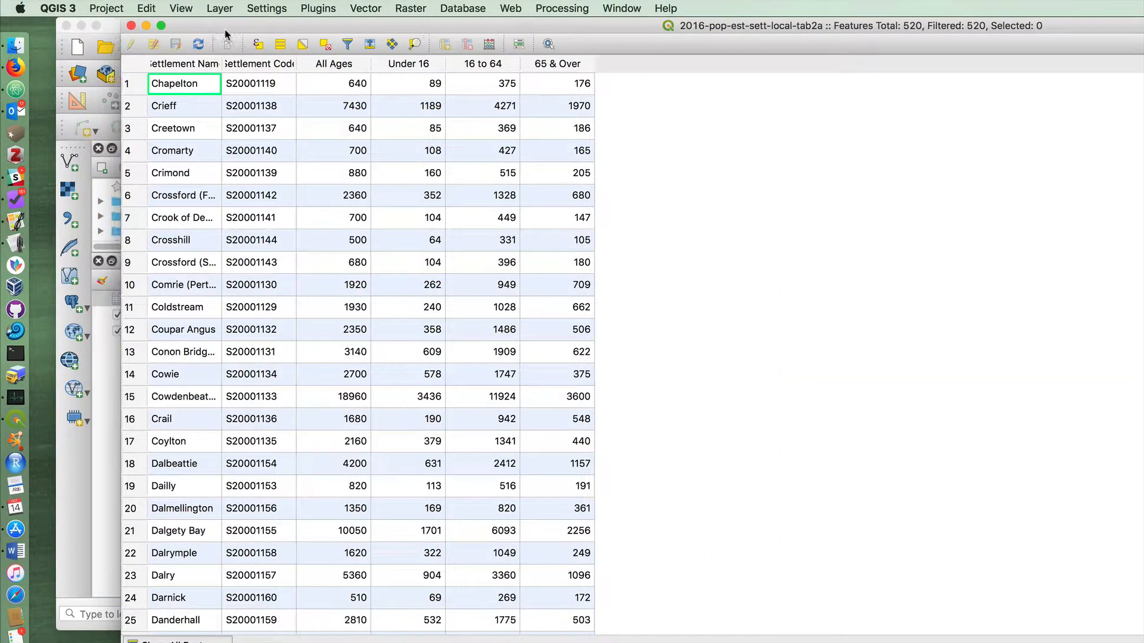
{"action": "left_click_drag", "start_coordinate": [191, 30], "coordinate": [271, 82]}
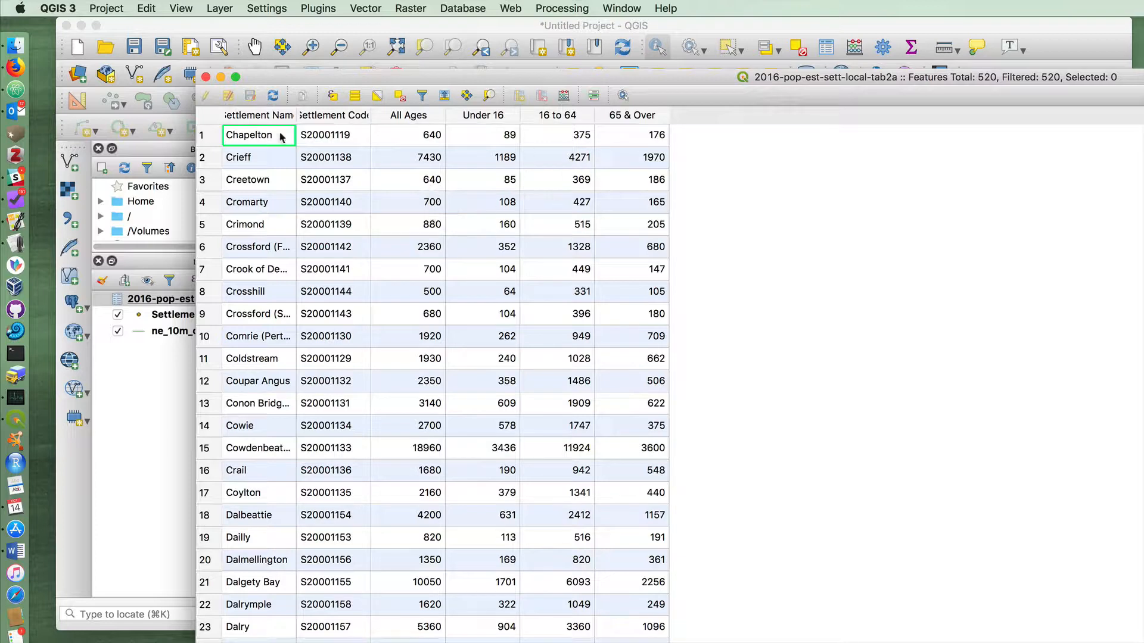
{"action": "left_click", "coordinate": [206, 77]}
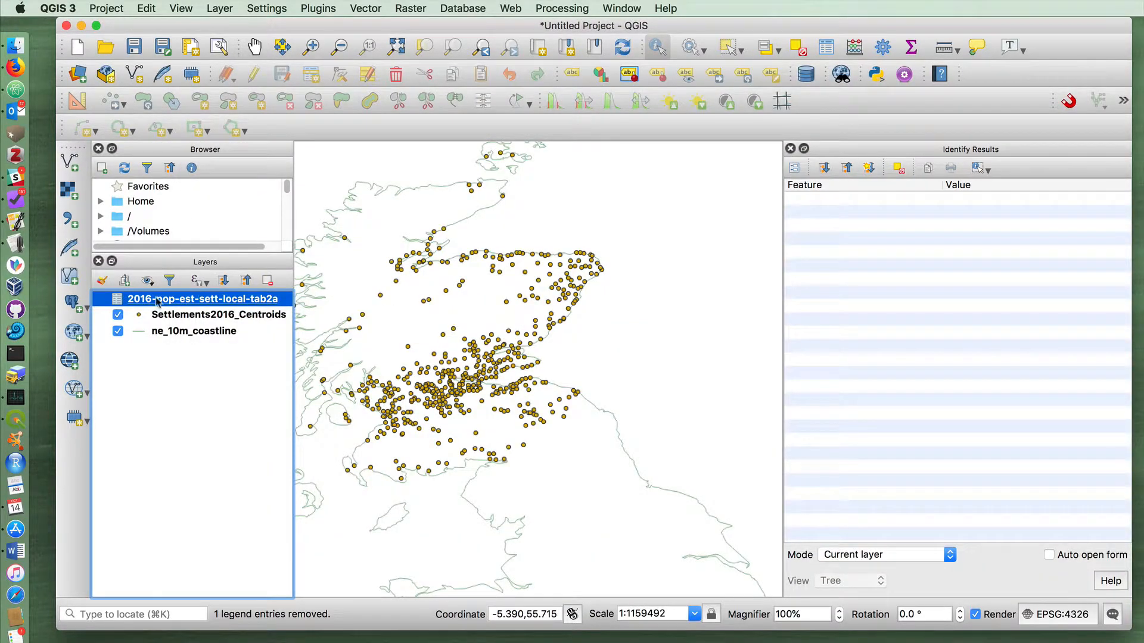
Compare the code column in the Settlements2016_Centroids attribute table with the Settlement Code column in the population table
{"action": "right_click", "coordinate": [177, 315]}
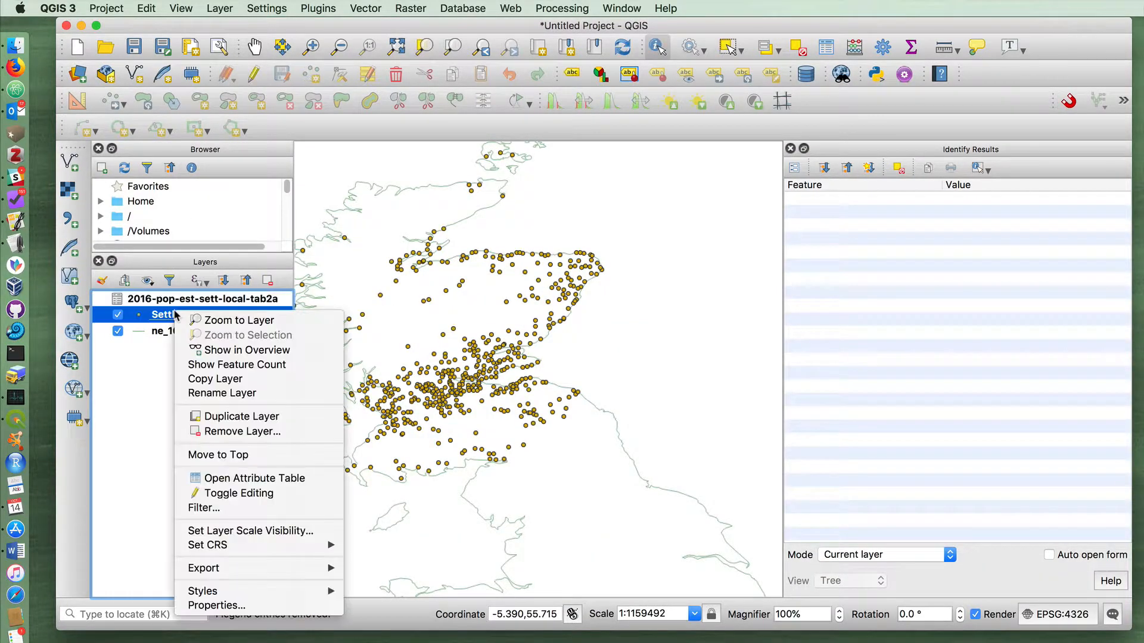
{"action": "left_click", "coordinate": [238, 478]}
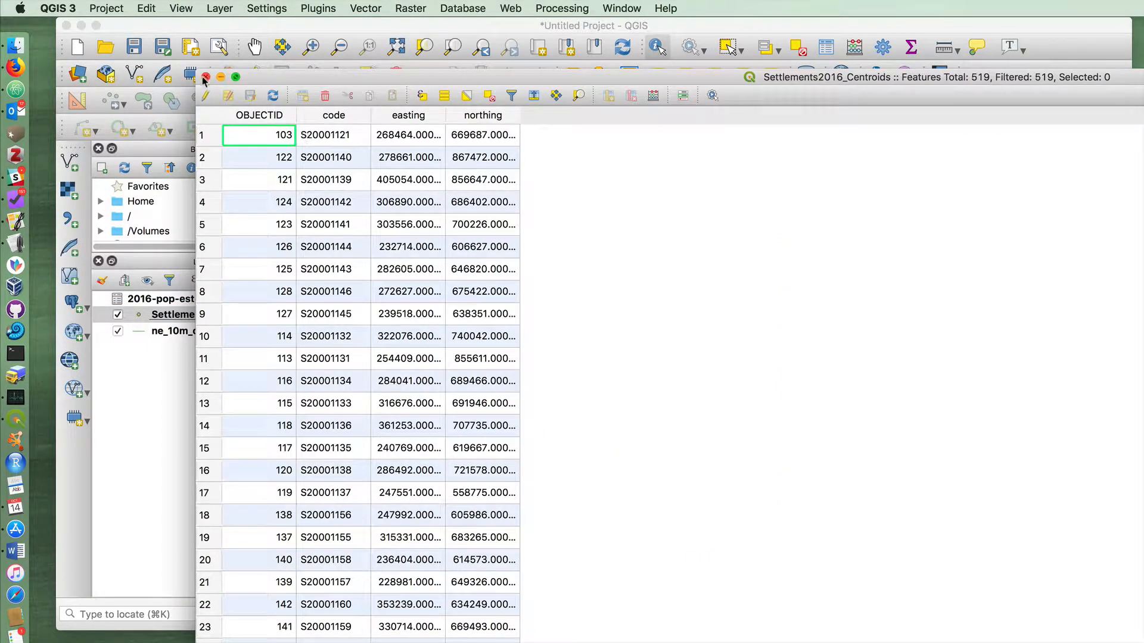
{"action": "left_click", "coordinate": [205, 77]}
{"action": "right_click", "coordinate": [186, 298]}
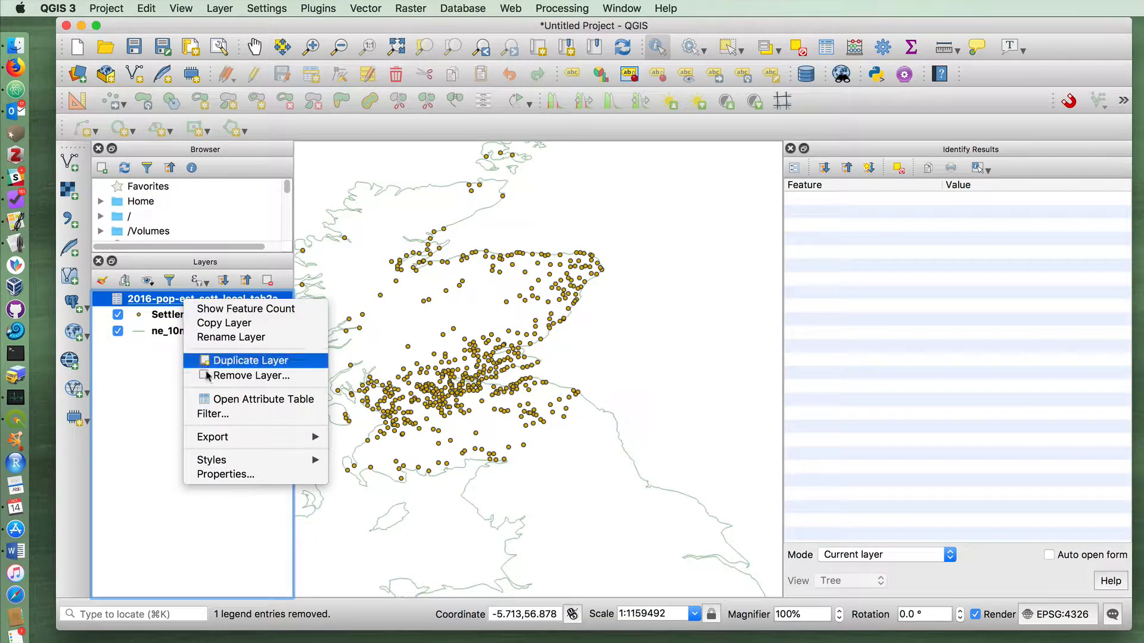
{"action": "left_click", "coordinate": [222, 400]}
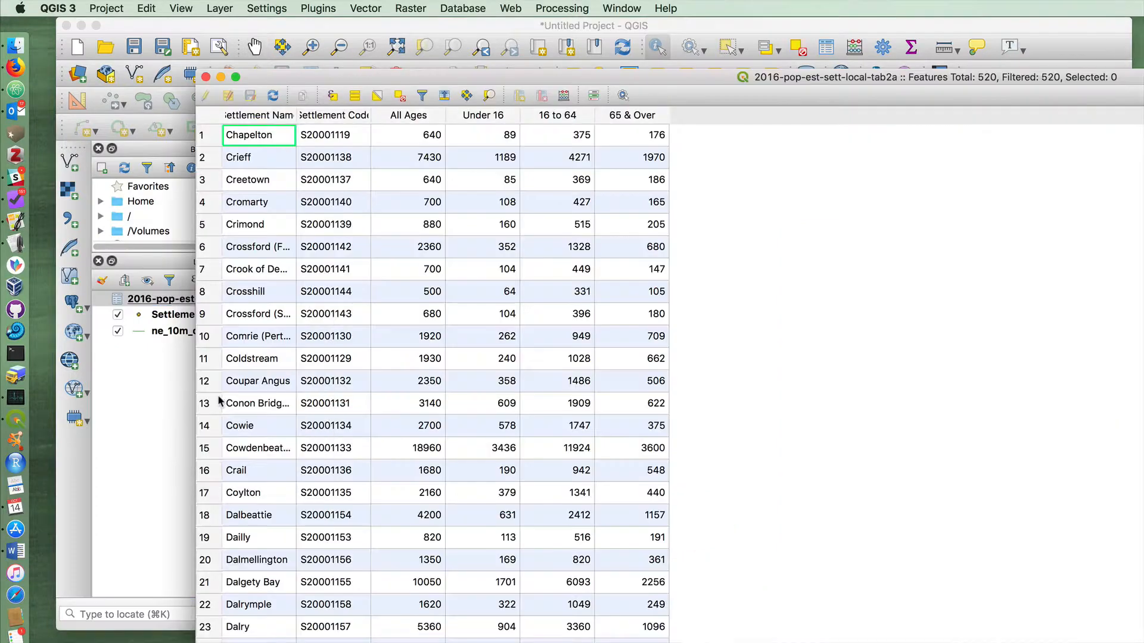
{"action": "left_click", "coordinate": [205, 76]}
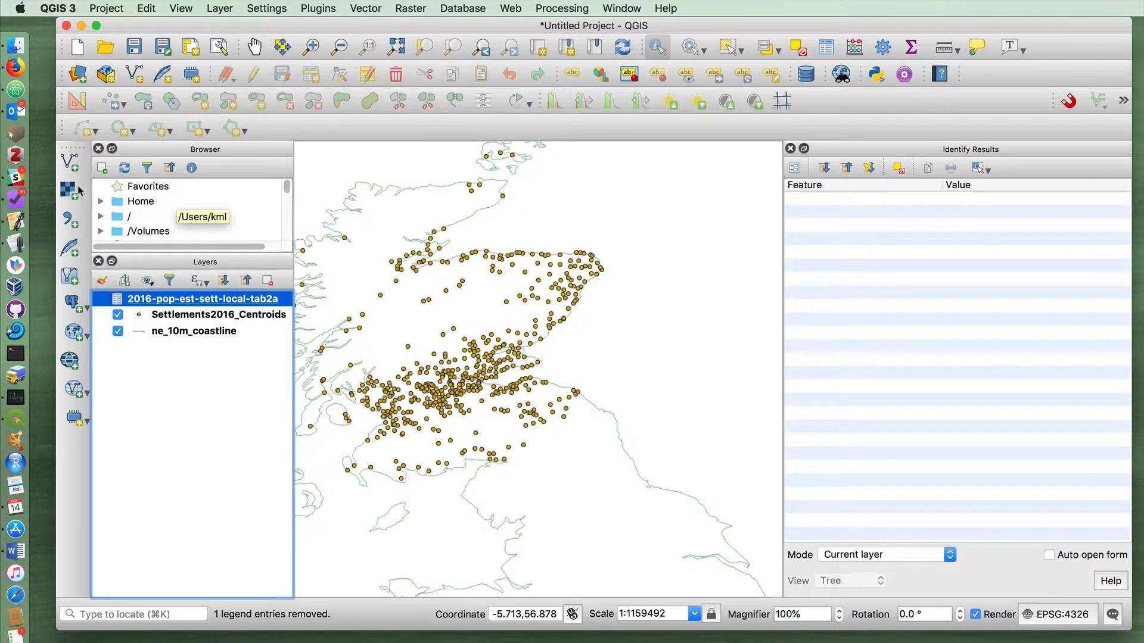
Start a vector join in the Settlements2016_Centroids layer properties, with 2016-pop-est-sett-local-tab2a as the join layer
{"action": "left_click", "coordinate": [200, 315]}
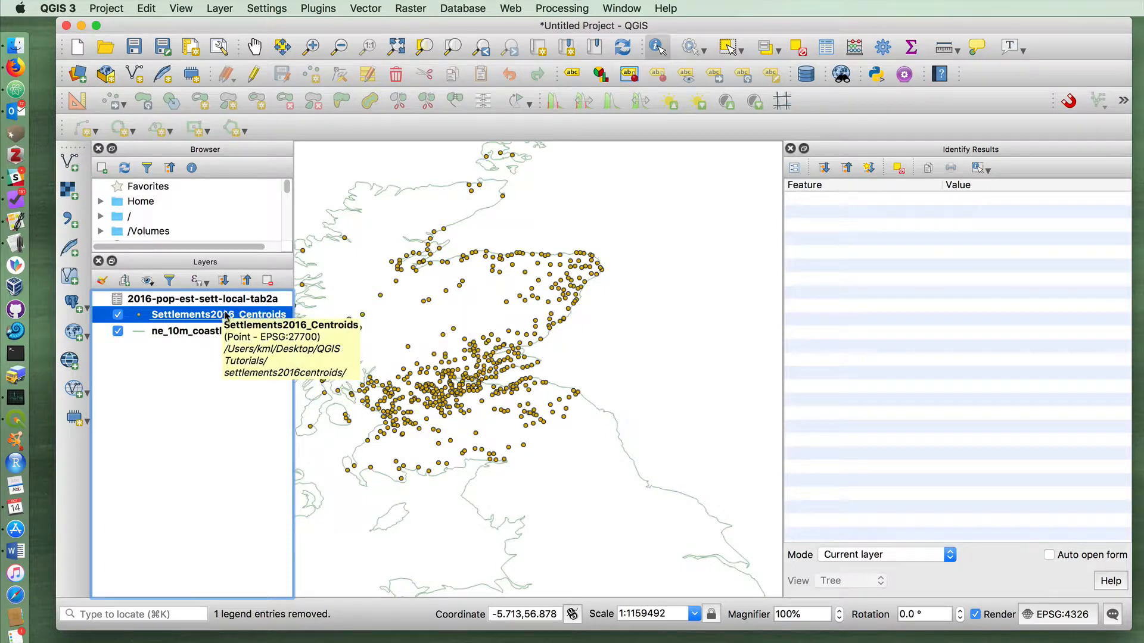
{"action": "right_click", "coordinate": [240, 316]}
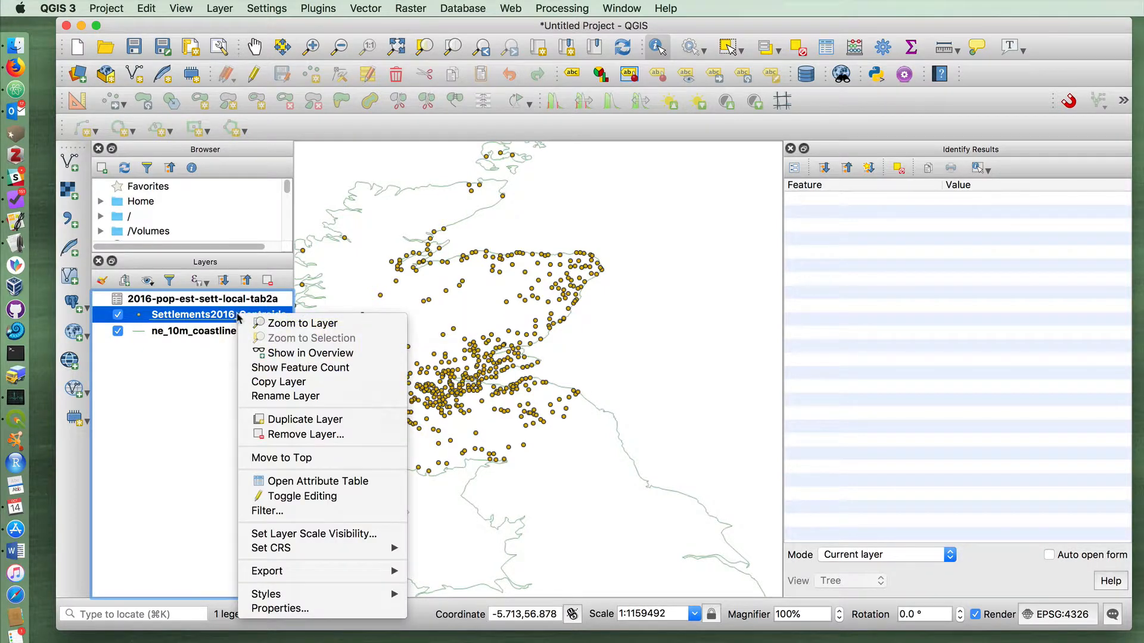
{"action": "left_click", "coordinate": [258, 613]}
{"action": "scroll", "coordinate": [241, 507], "scroll_direction": "down", "scroll_amount": 2}
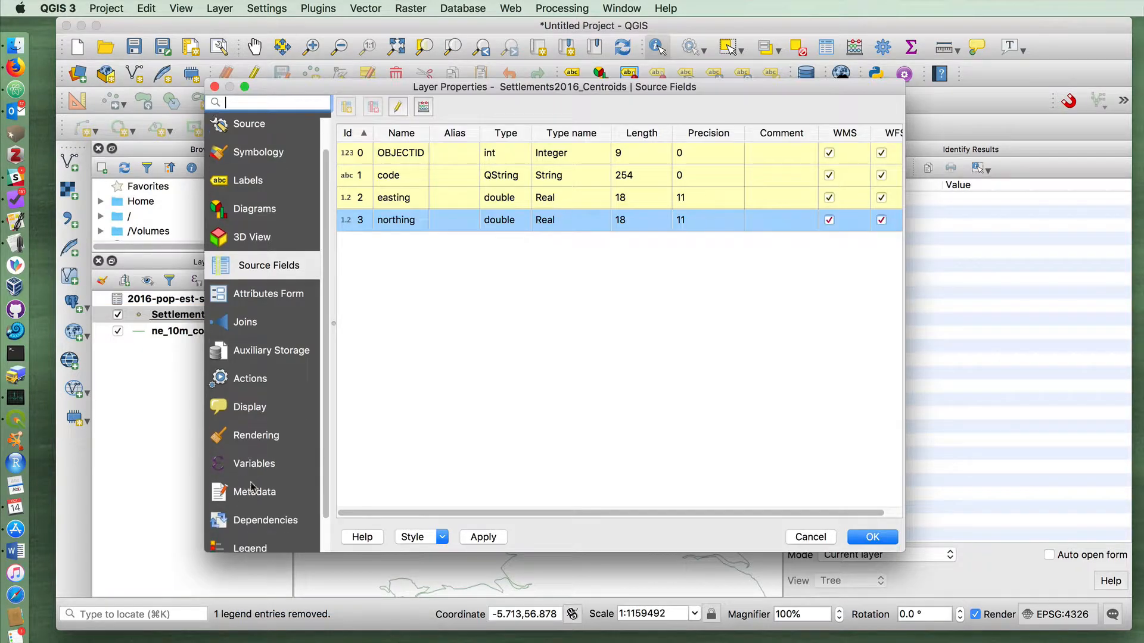
{"action": "left_click", "coordinate": [256, 321]}
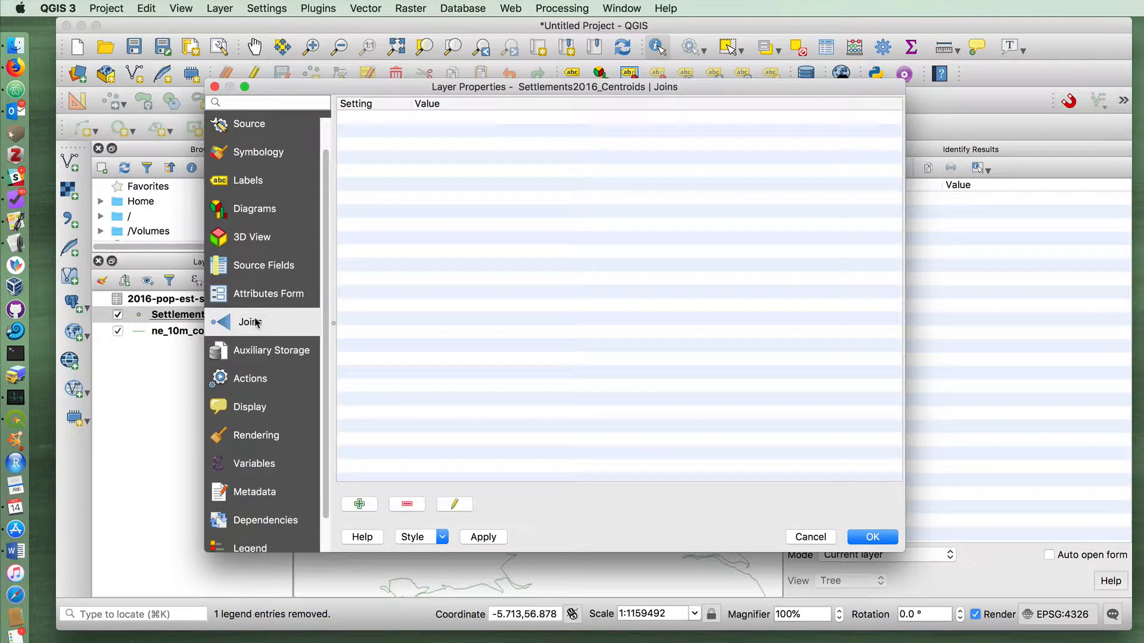
{"action": "left_click", "coordinate": [360, 507]}
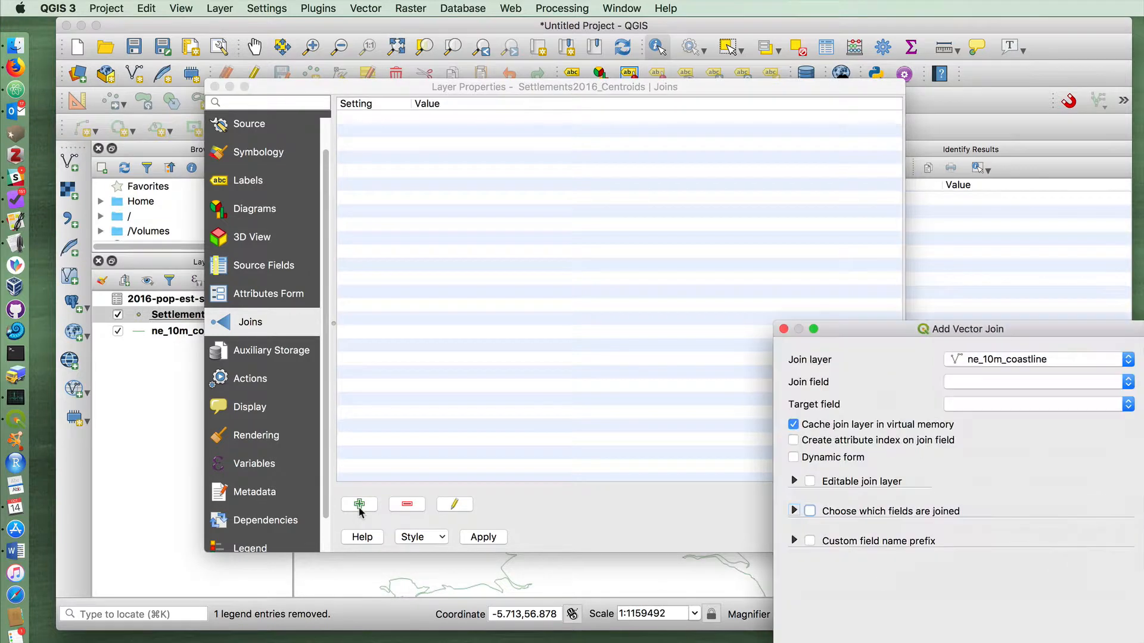
{"action": "left_click_drag", "start_coordinate": [884, 328], "coordinate": [463, 156]}
{"action": "left_click", "coordinate": [549, 191]}
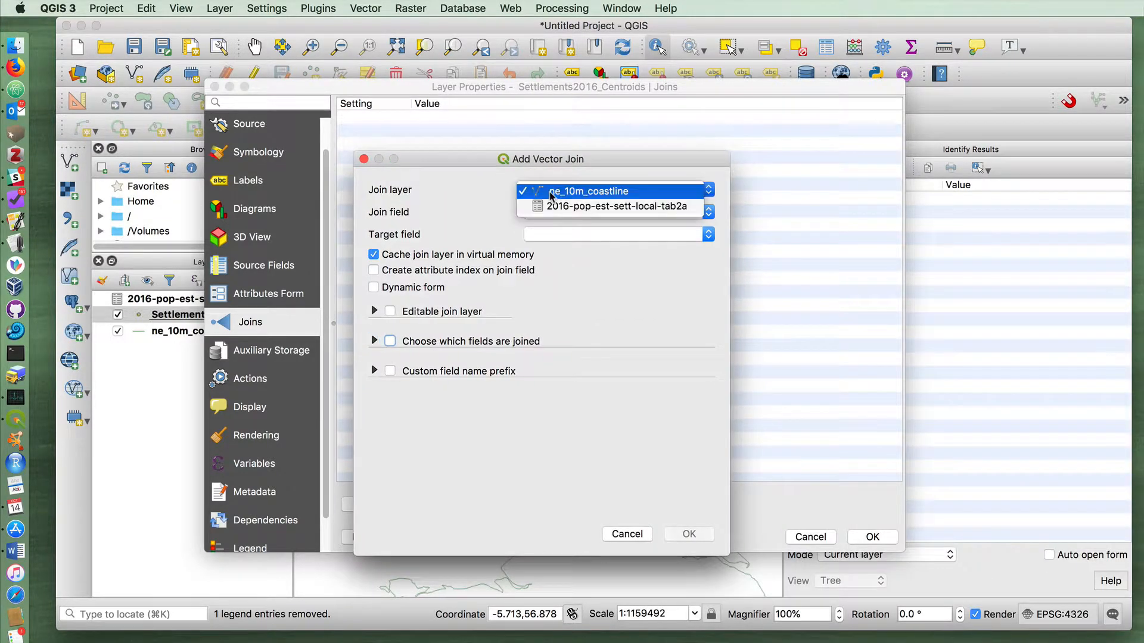
{"action": "left_click", "coordinate": [556, 205]}
Set the join field to Settlement Code and the target field to code, then confirm the join and the layer properties
{"action": "left_click", "coordinate": [576, 214]}
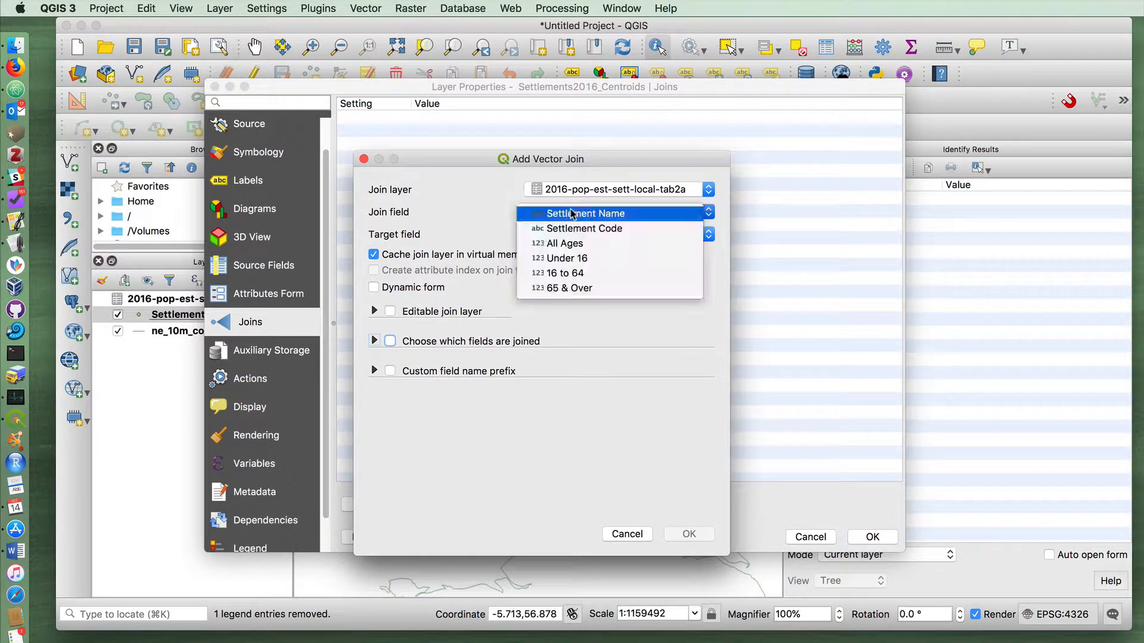
{"action": "left_click", "coordinate": [465, 220]}
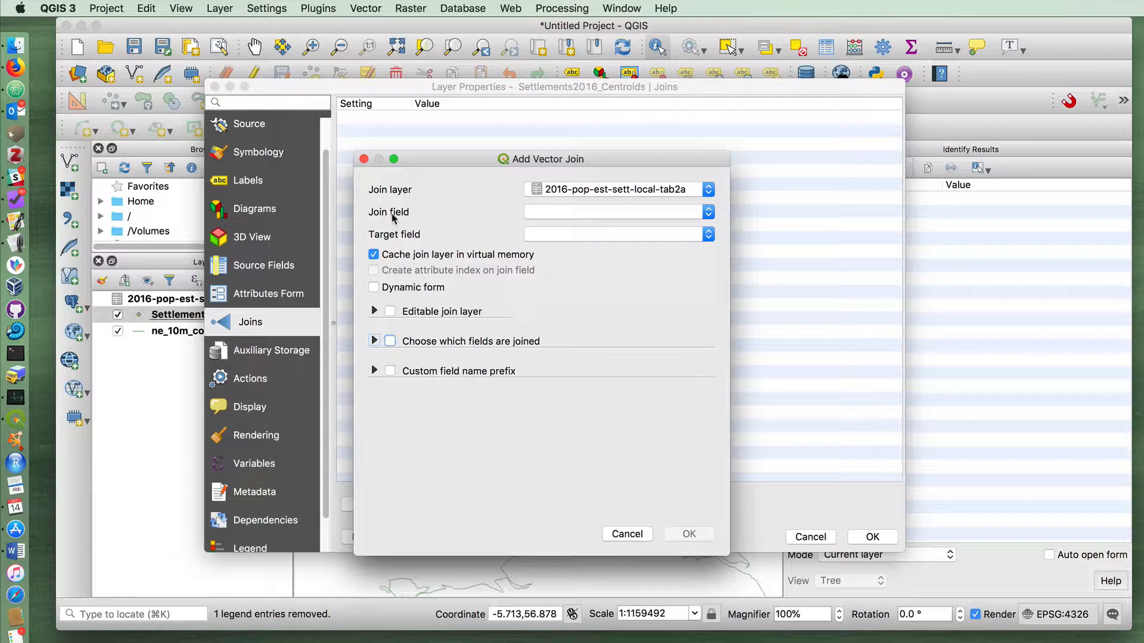
{"action": "left_click", "coordinate": [532, 213]}
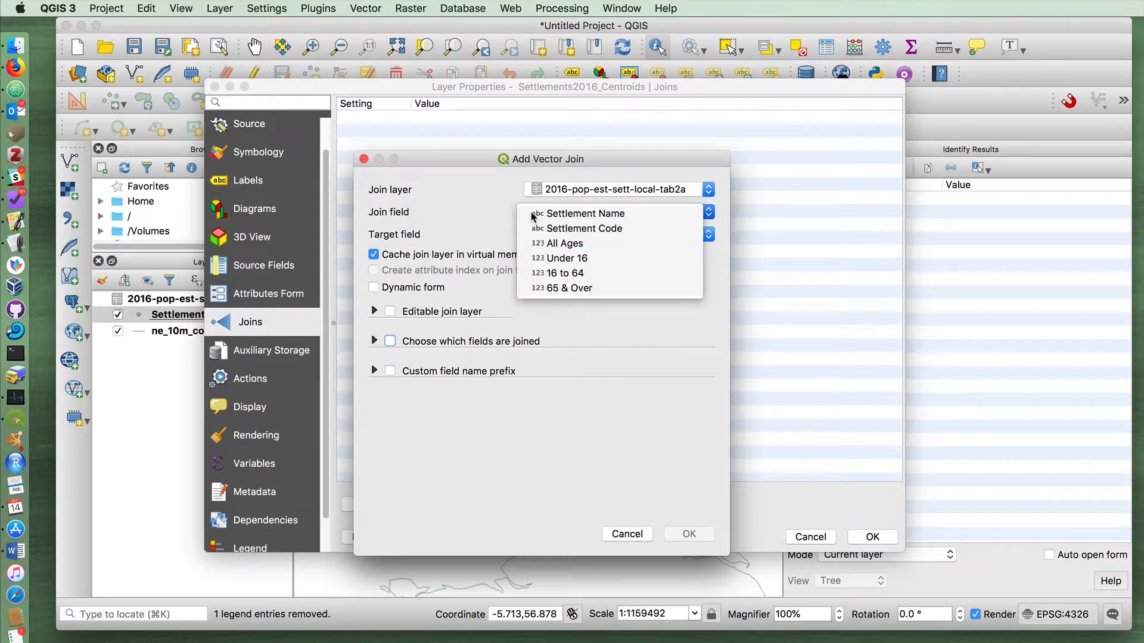
{"action": "left_click", "coordinate": [571, 230]}
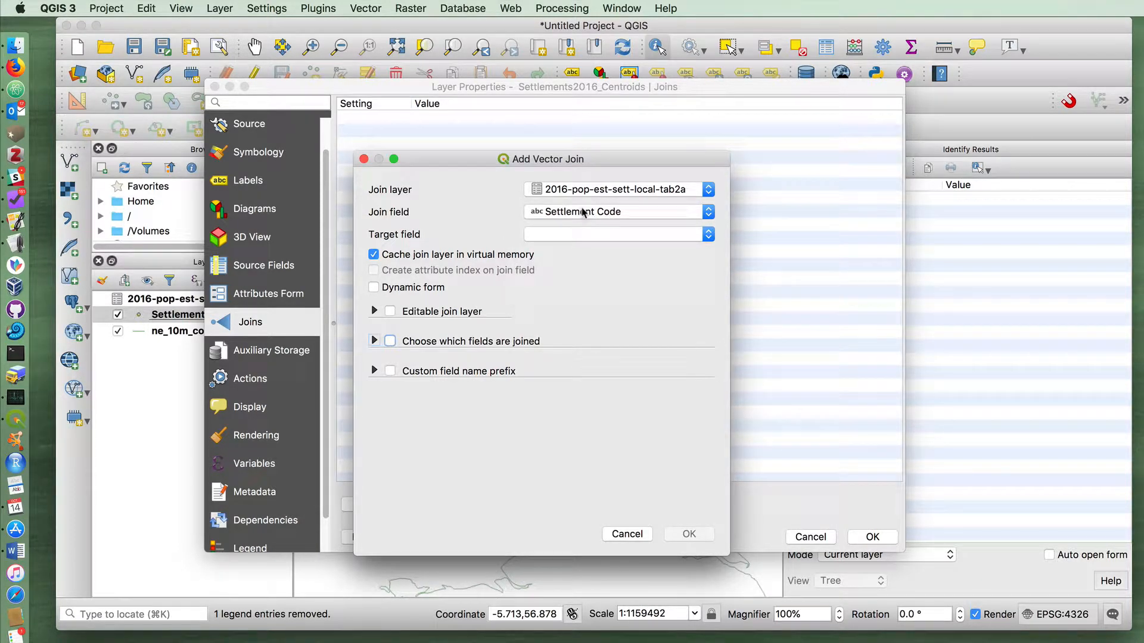
{"action": "left_click", "coordinate": [582, 236]}
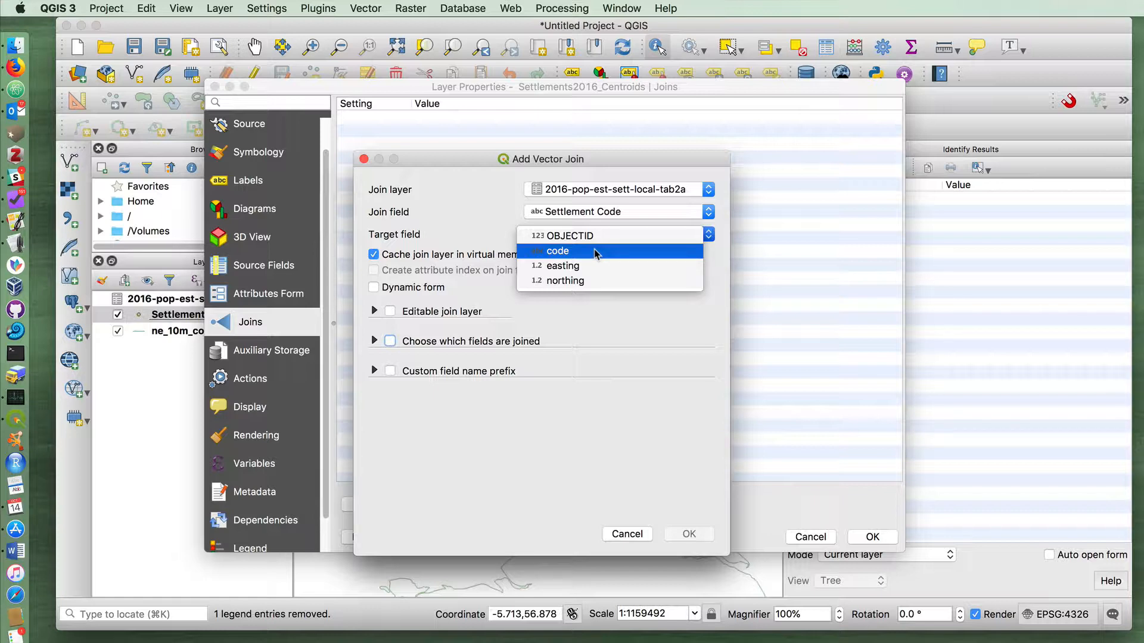
{"action": "left_click", "coordinate": [596, 252]}
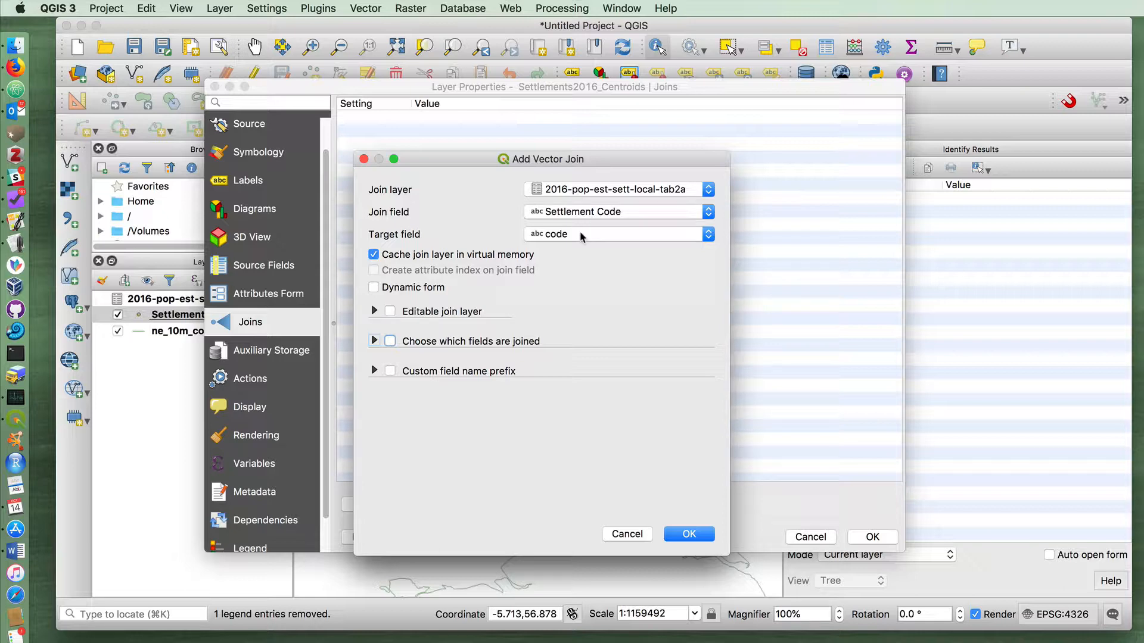
{"action": "left_click", "coordinate": [687, 534]}
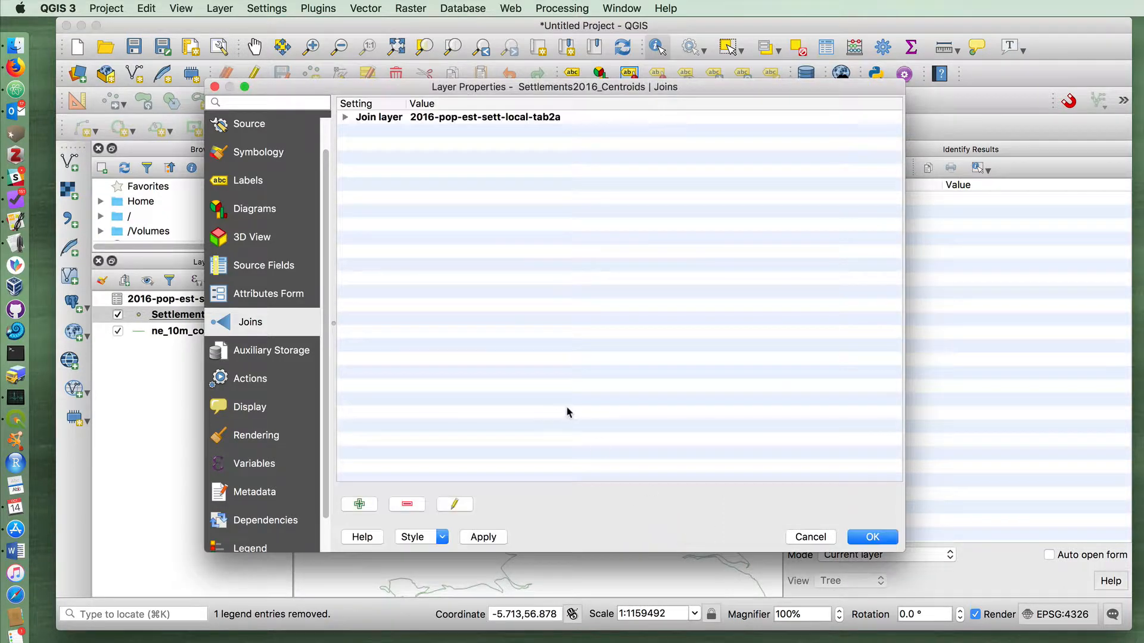
{"action": "left_click", "coordinate": [879, 539]}
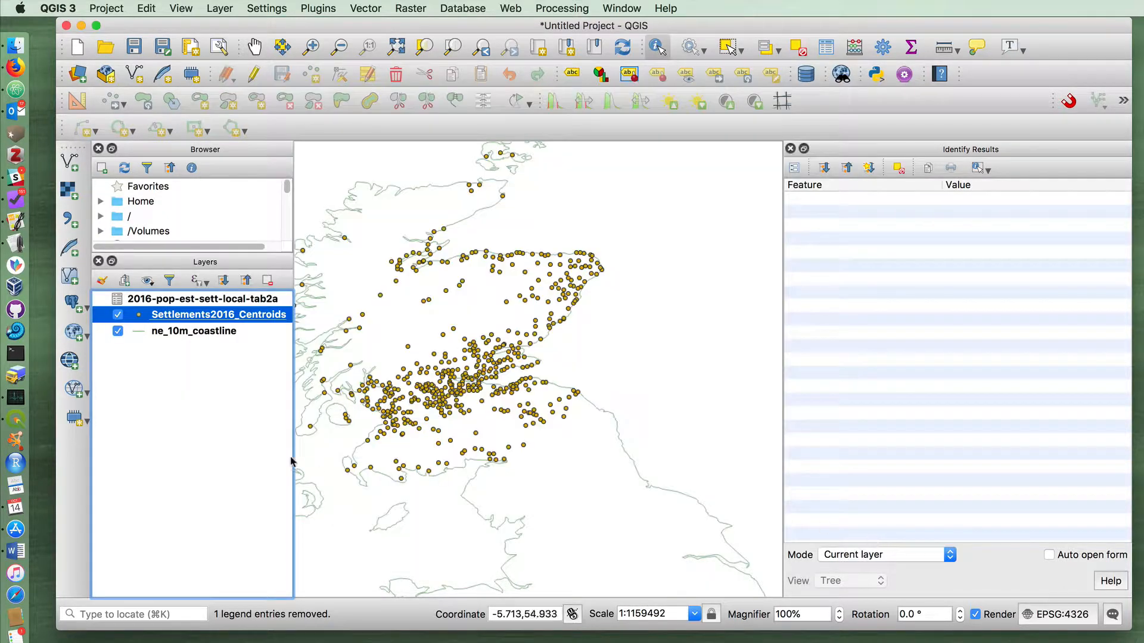
Inspect the Settlements2016_Centroids attribute table for the joined population columns and close it
{"action": "left_click", "coordinate": [200, 373]}
{"action": "right_click", "coordinate": [216, 315]}
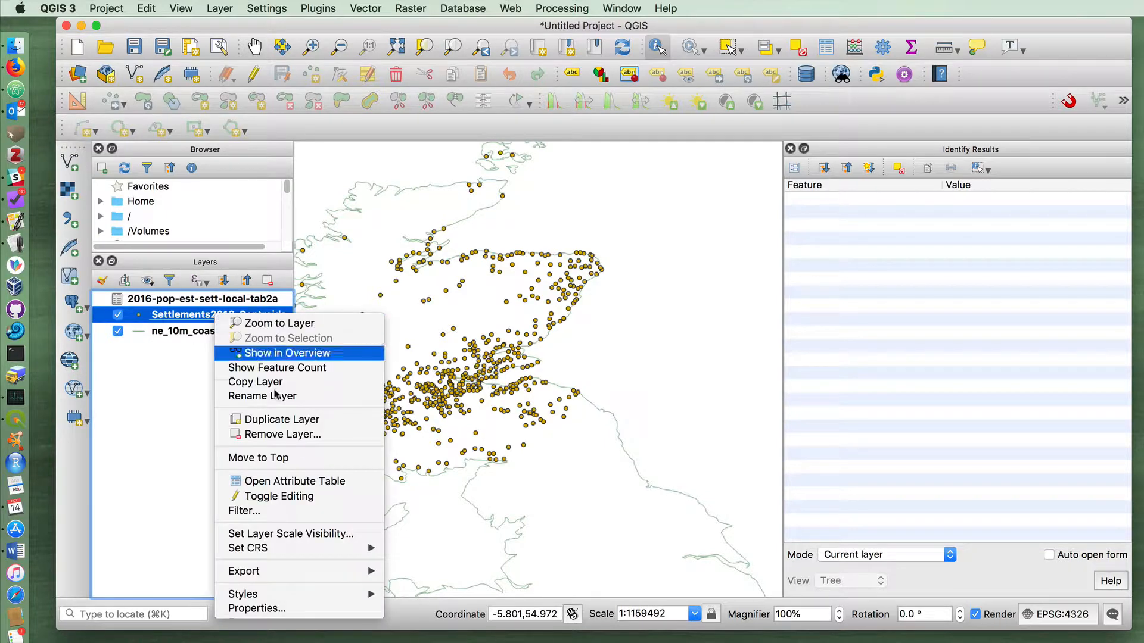
{"action": "left_click", "coordinate": [285, 480]}
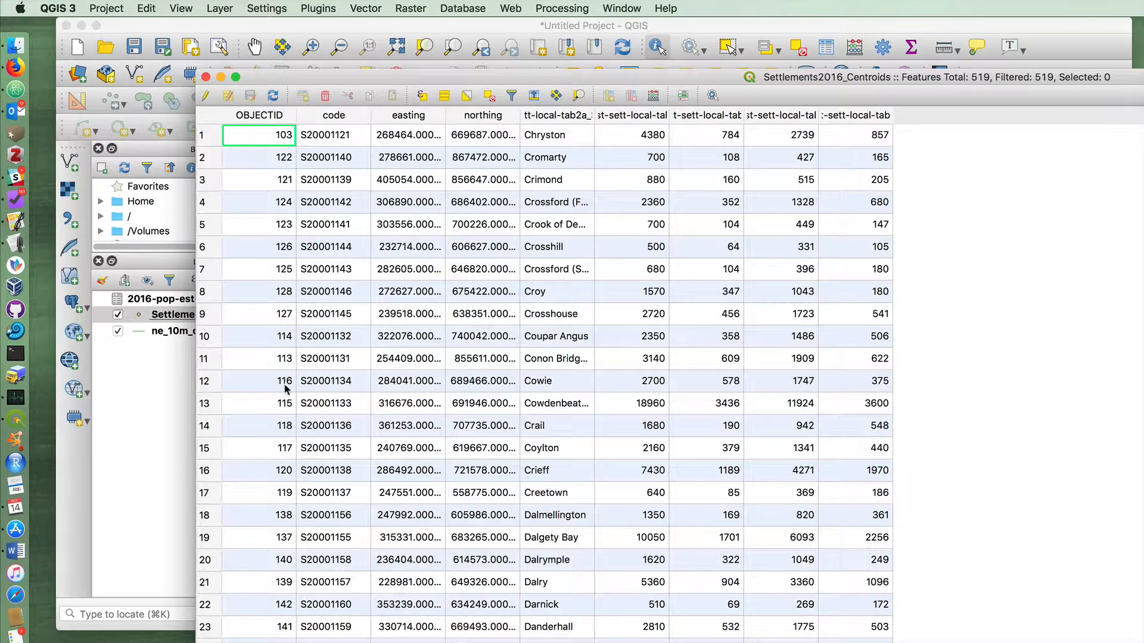
{"action": "left_click_drag", "start_coordinate": [308, 77], "coordinate": [244, 25]}
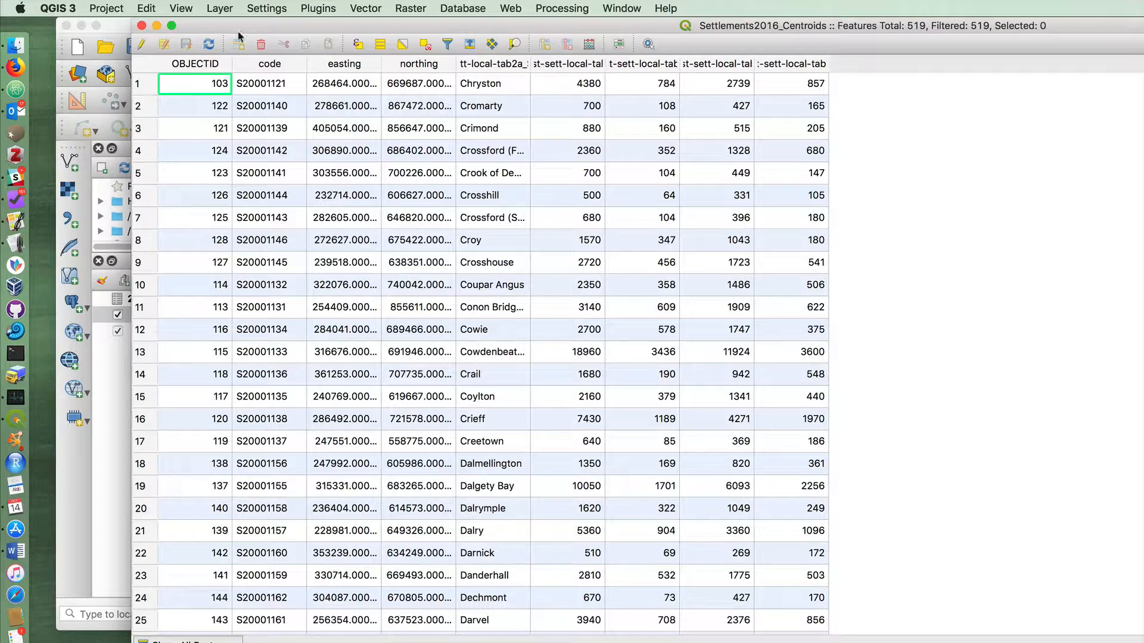
{"action": "left_click", "coordinate": [142, 26]}
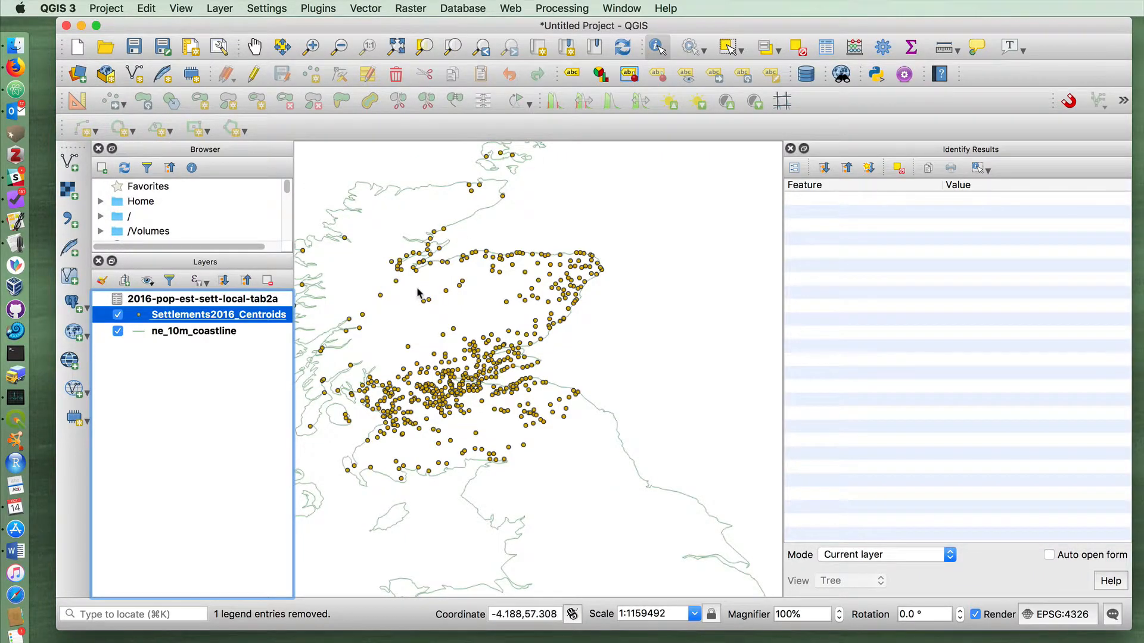
Identify an isolated inland settlement point in the Scottish Highlands and inspect its joined population attributes
{"action": "left_click", "coordinate": [446, 292]}
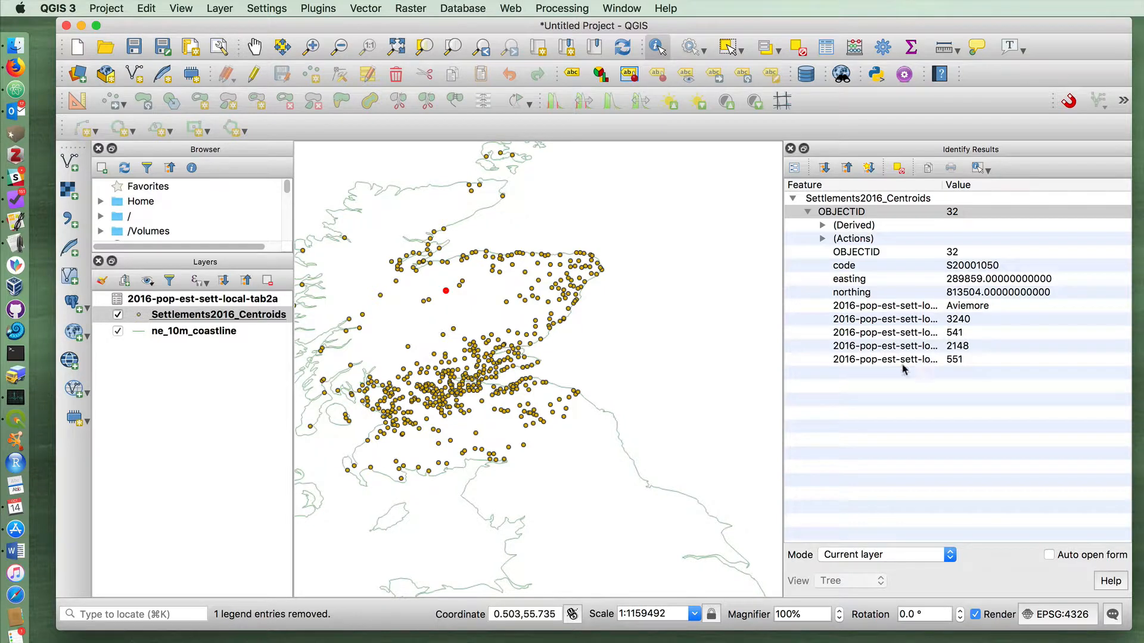
{"action": "left_click", "coordinate": [149, 366]}
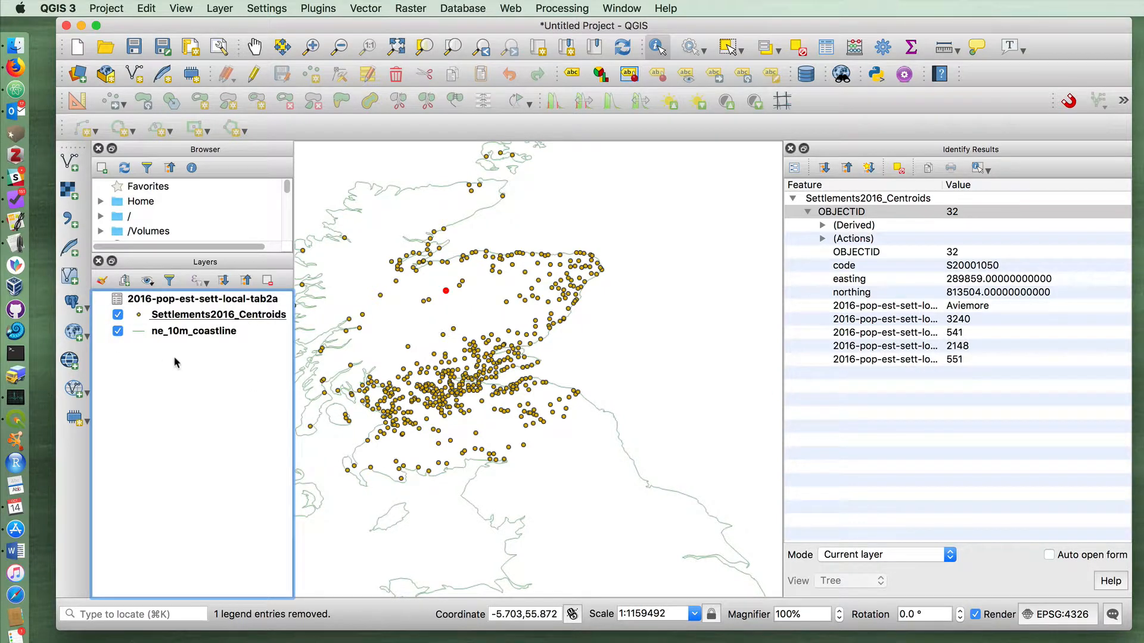
Export Settlements2016_Centroids with its joined fields as an ESRI Shapefile named JoinedSettlementData in the Output Layers for Tutorials folder, adding it to the map
{"action": "left_click", "coordinate": [185, 315]}
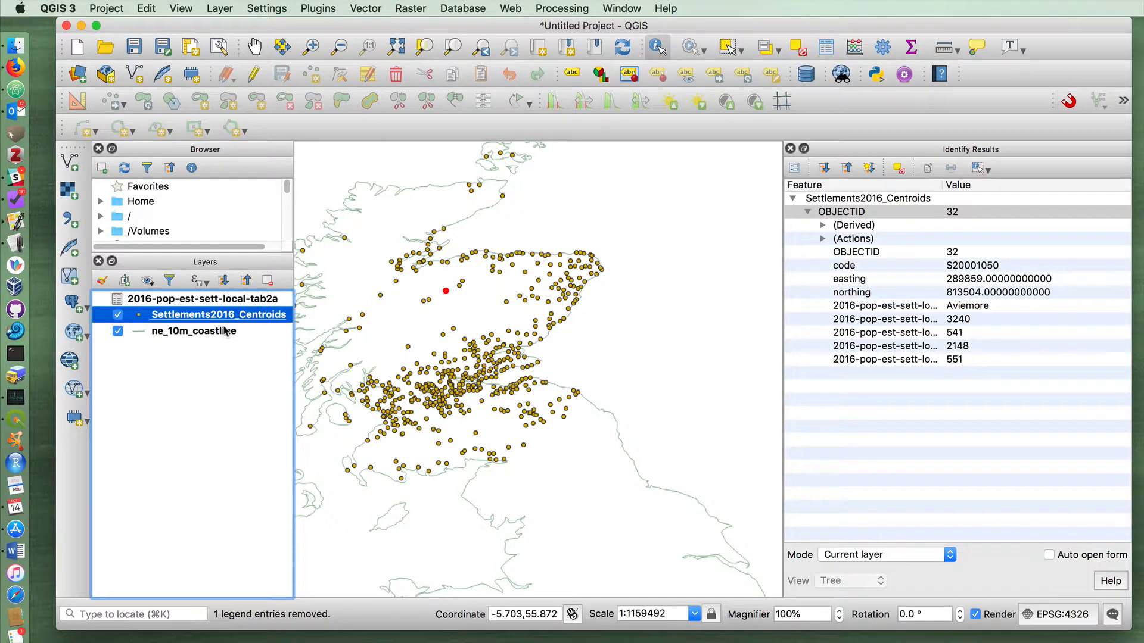
{"action": "right_click", "coordinate": [199, 315]}
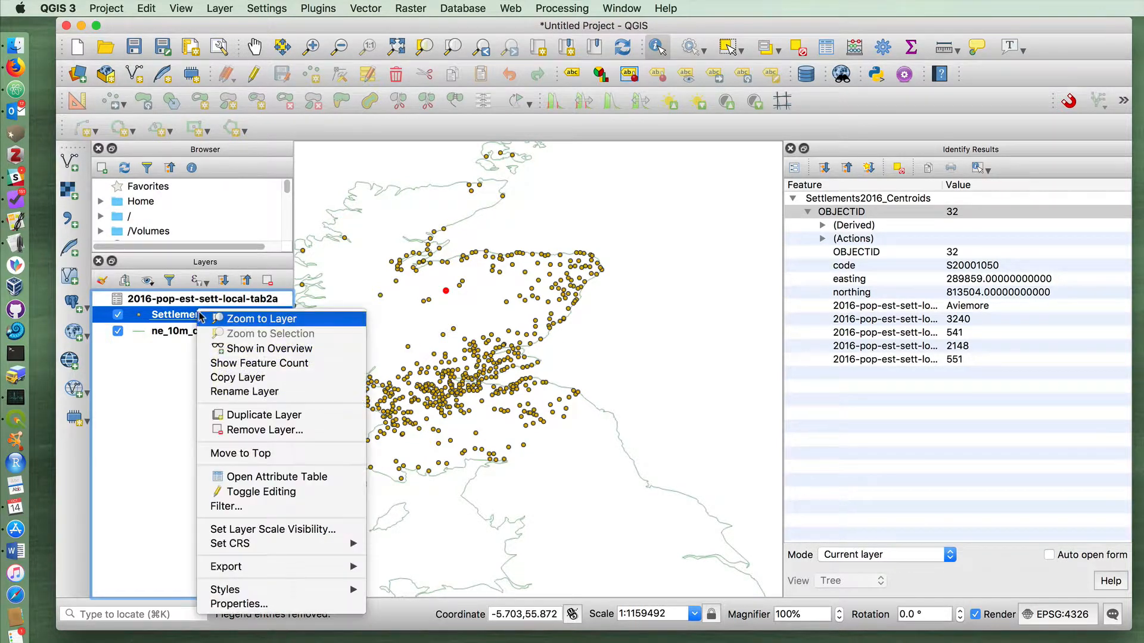
{"action": "mouse_move", "coordinate": [251, 569]}
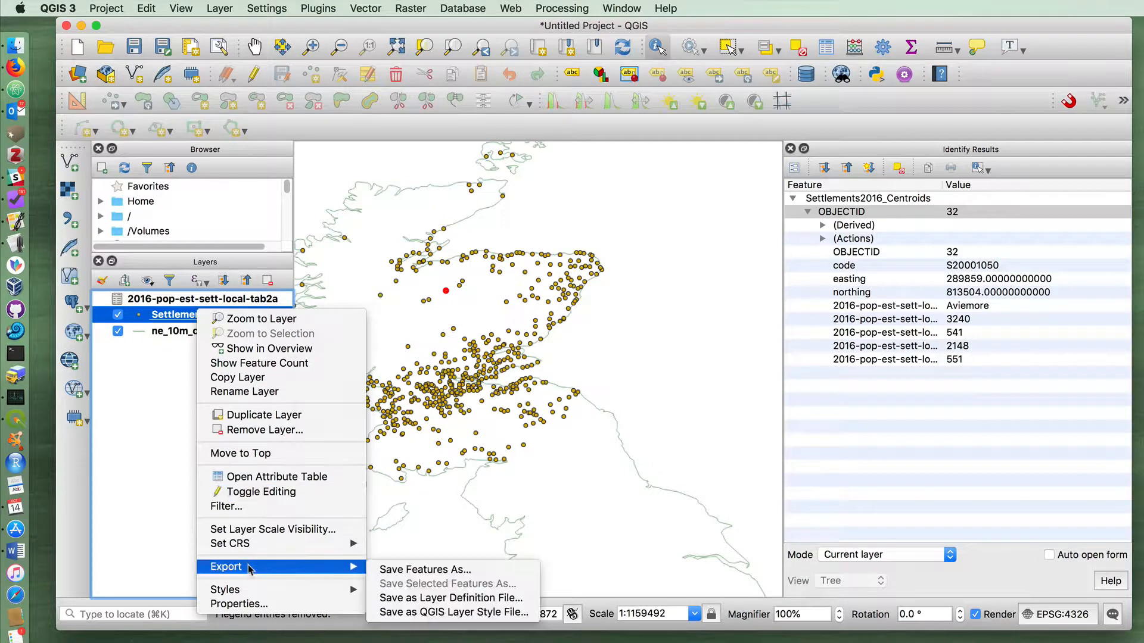
{"action": "left_click", "coordinate": [387, 572]}
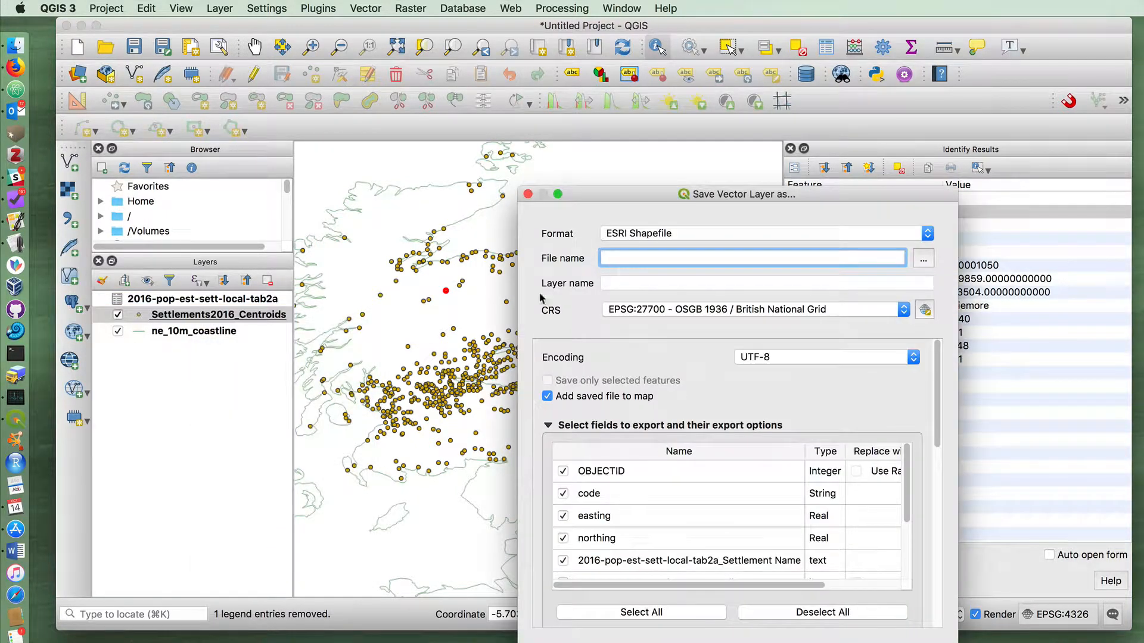
{"action": "left_click", "coordinate": [924, 260]}
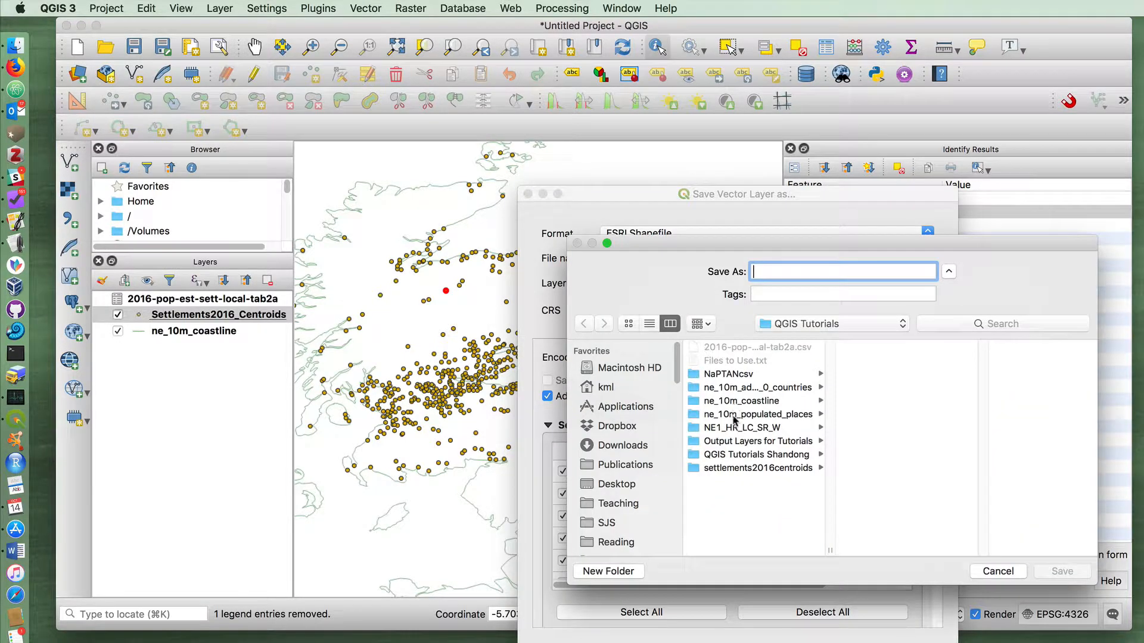
{"action": "left_click", "coordinate": [724, 441]}
{"action": "left_click", "coordinate": [772, 272]}
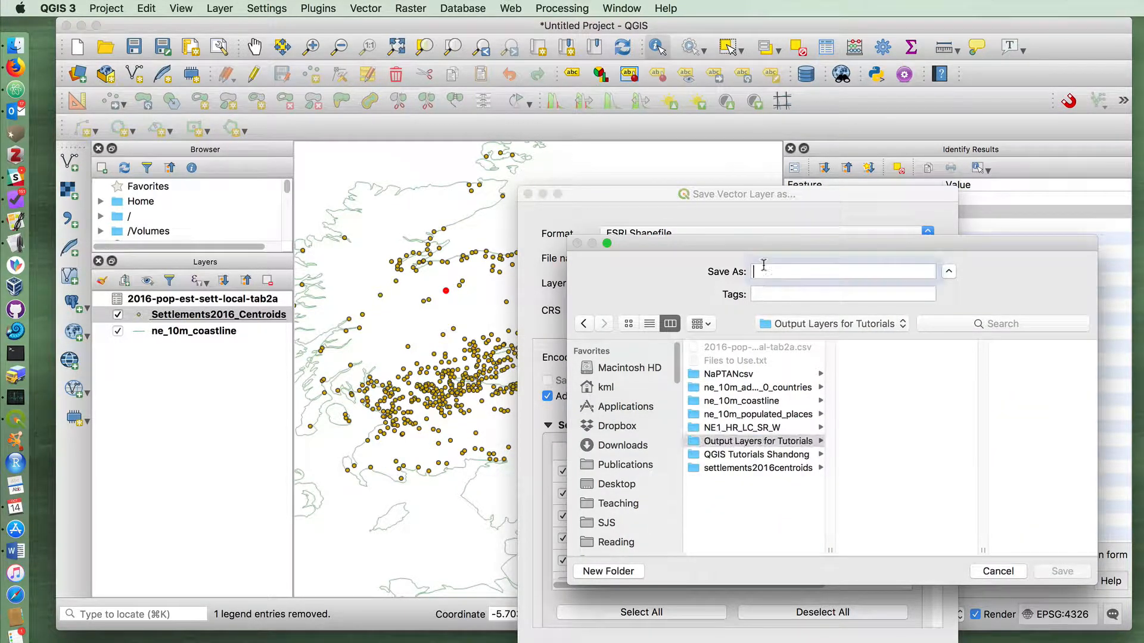
{"action": "type", "text": "Joine"}
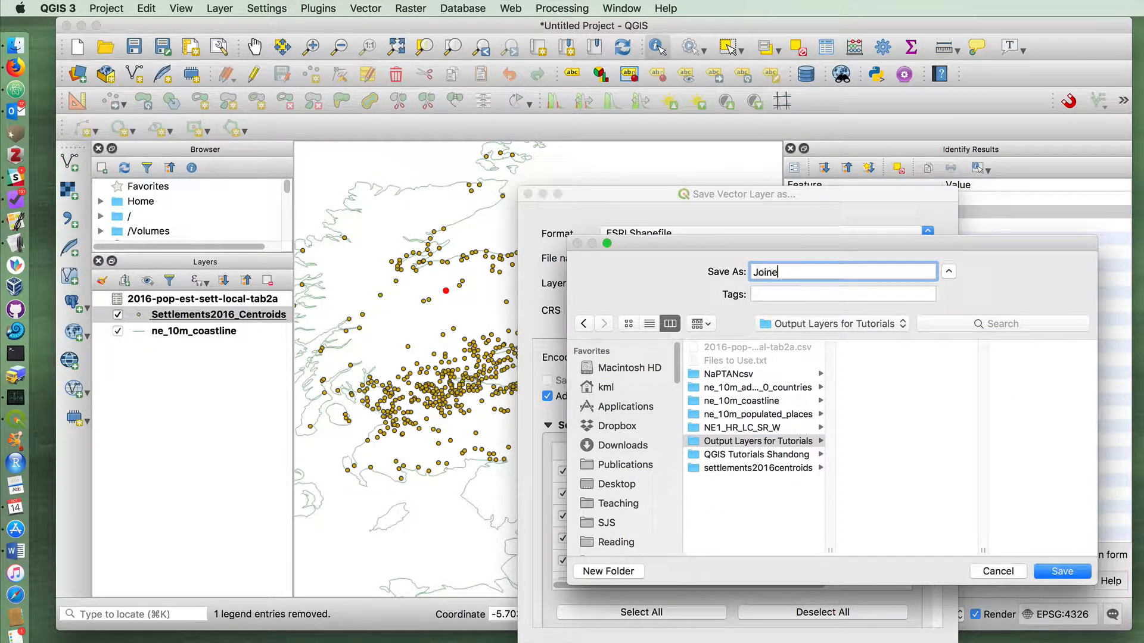
{"action": "type", "text": "d ettlementData"}
{"action": "key", "text": "Return"}
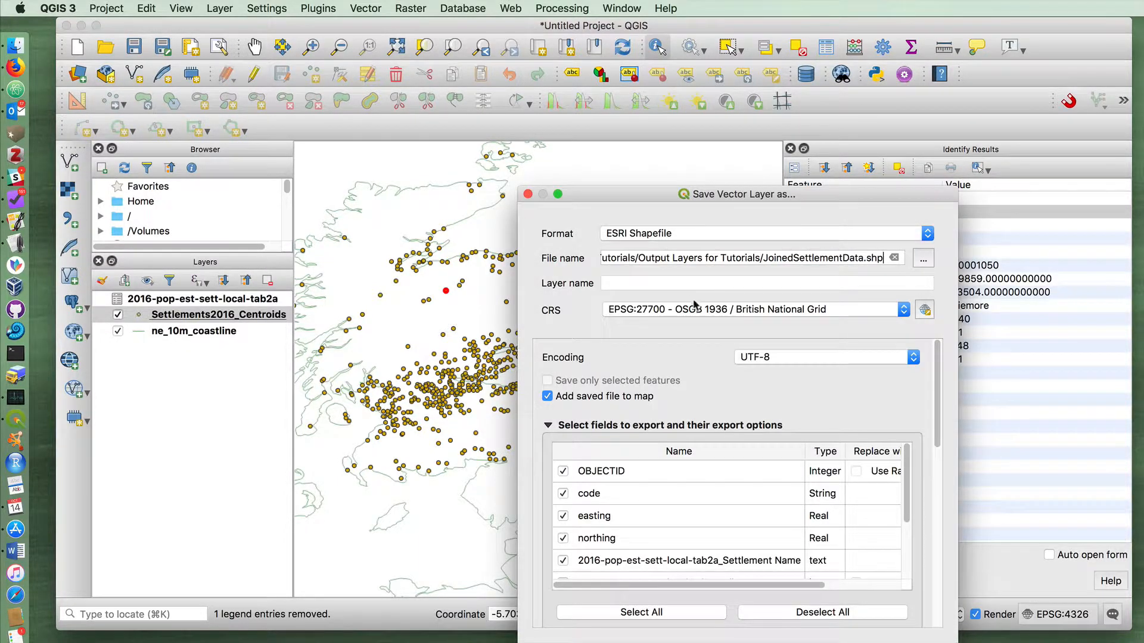
{"action": "key", "text": "Return"}
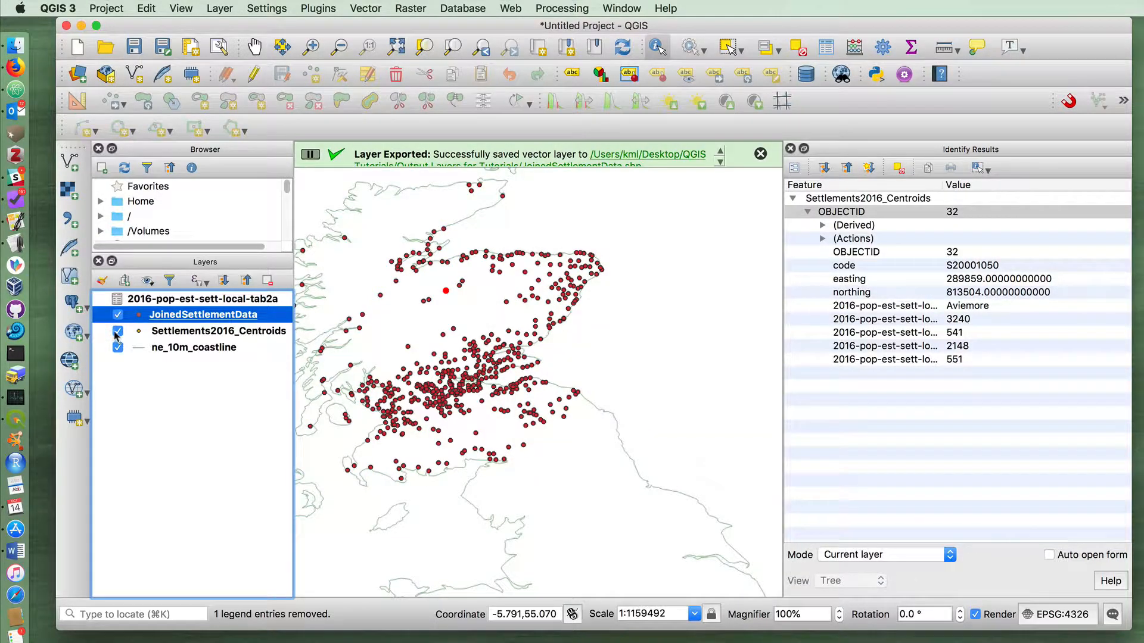
Hide the Settlements2016_Centroids layer and make JoinedSettlementData the active layer
{"action": "left_click", "coordinate": [116, 331]}
{"action": "left_click", "coordinate": [123, 300]}
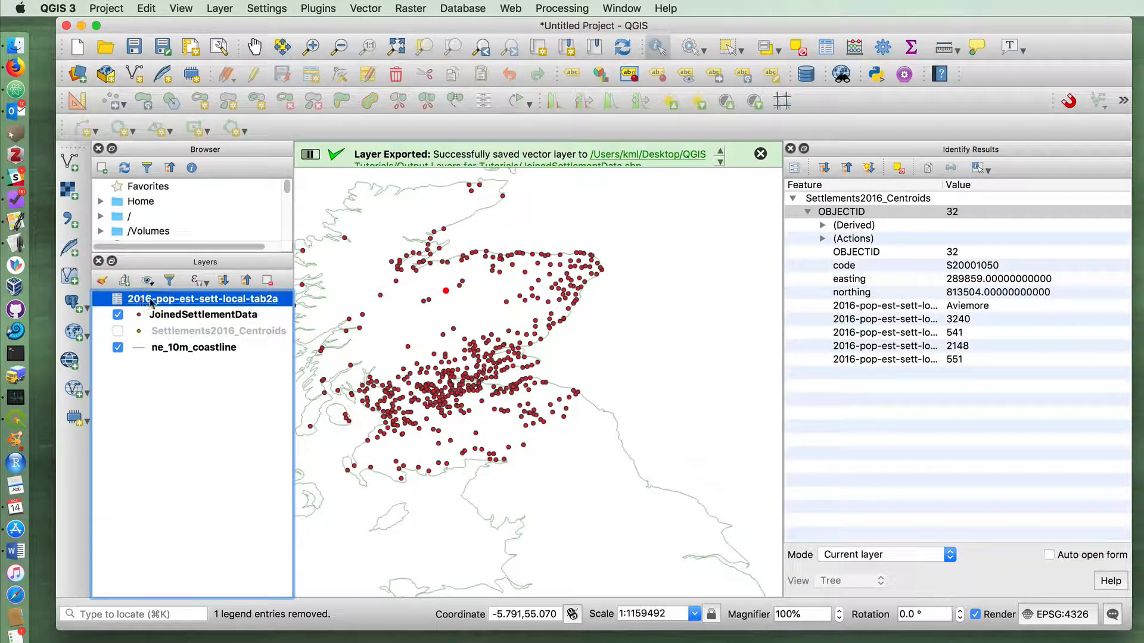
{"action": "left_click", "coordinate": [173, 316]}
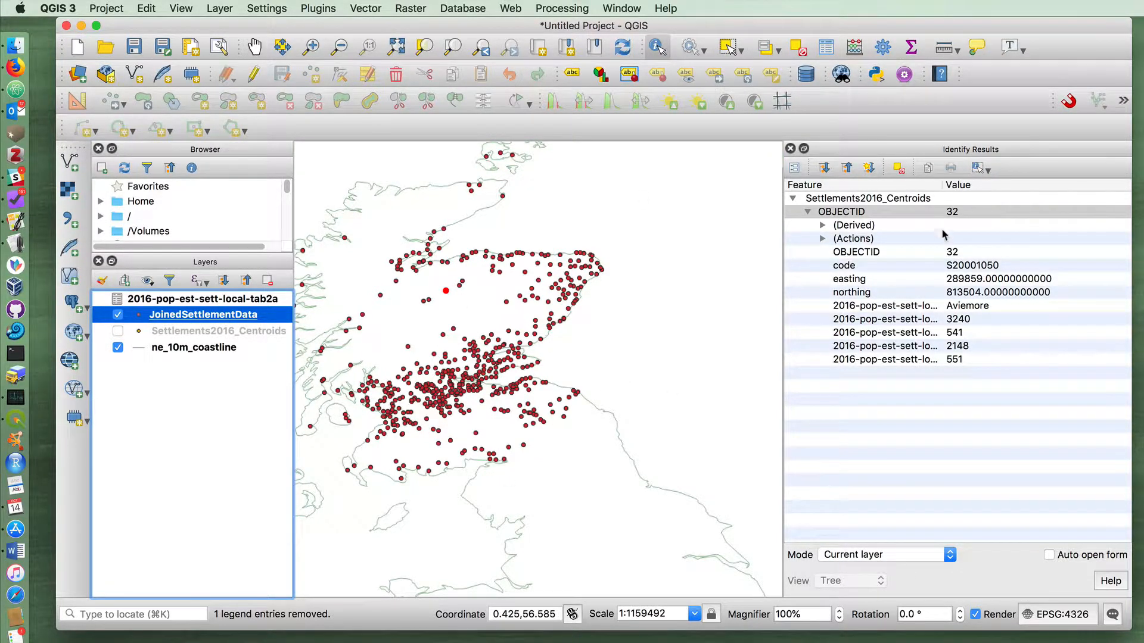
Check the joins in the JoinedSettlementData layer properties and close them without changes
{"action": "right_click", "coordinate": [267, 314]}
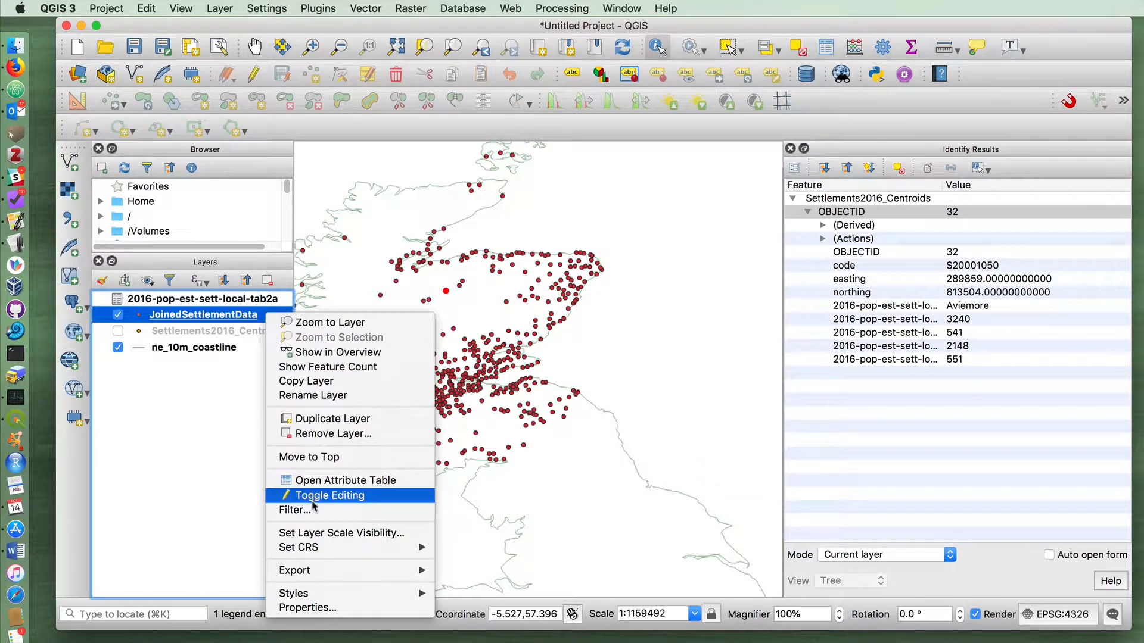
{"action": "left_click", "coordinate": [304, 607]}
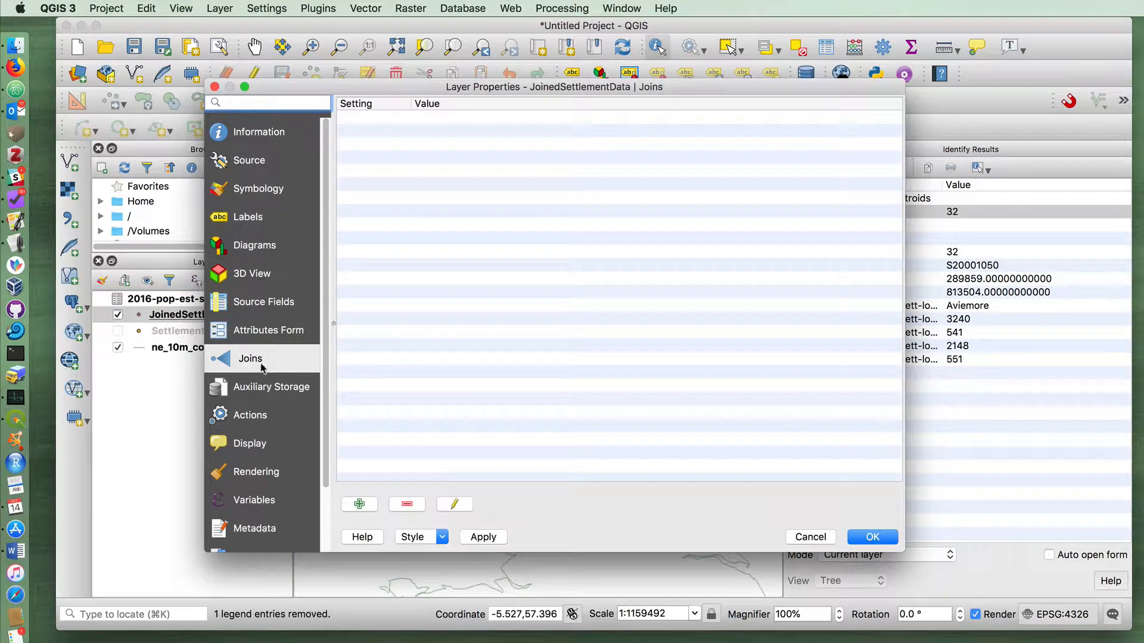
{"action": "left_click", "coordinate": [811, 538]}
{"action": "left_click", "coordinate": [182, 333]}
{"action": "left_click", "coordinate": [185, 301]}
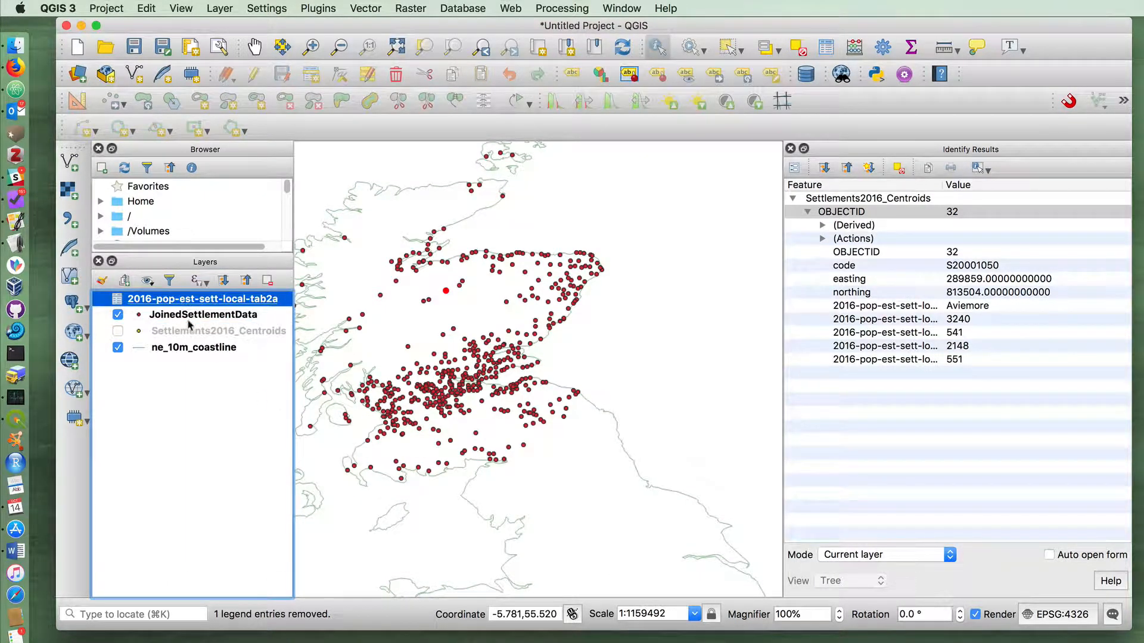
{"action": "left_click", "coordinate": [191, 332]}
{"action": "left_click", "coordinate": [195, 303]}
{"action": "left_click", "coordinate": [197, 330]}
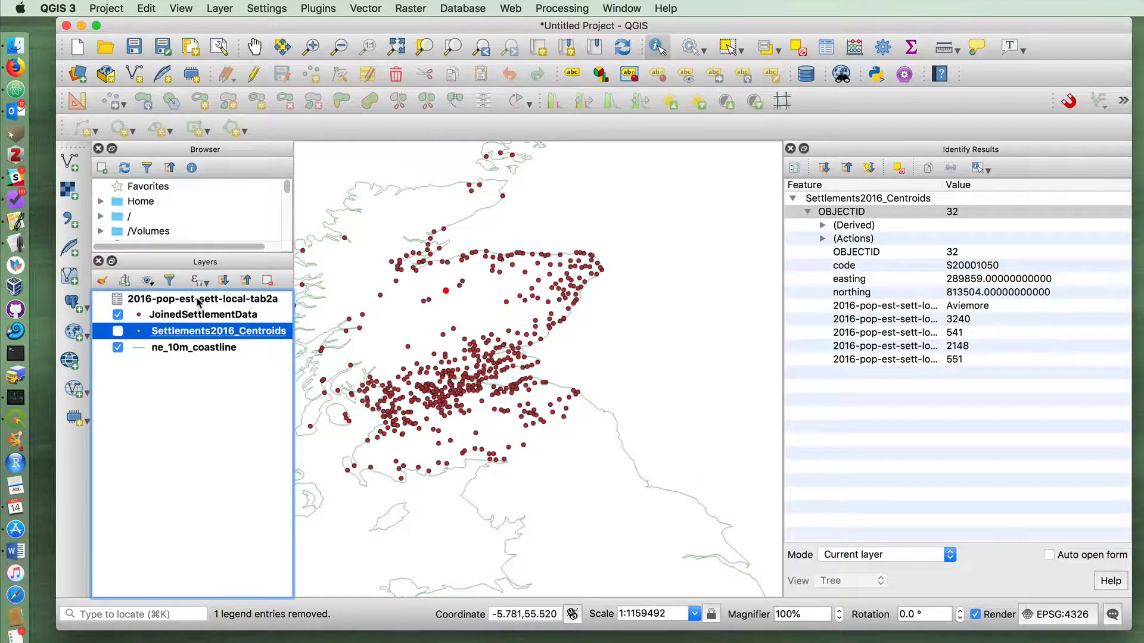
{"action": "left_click", "coordinate": [202, 306]}
{"action": "left_click", "coordinate": [201, 329]}
{"action": "left_click", "coordinate": [201, 314]}
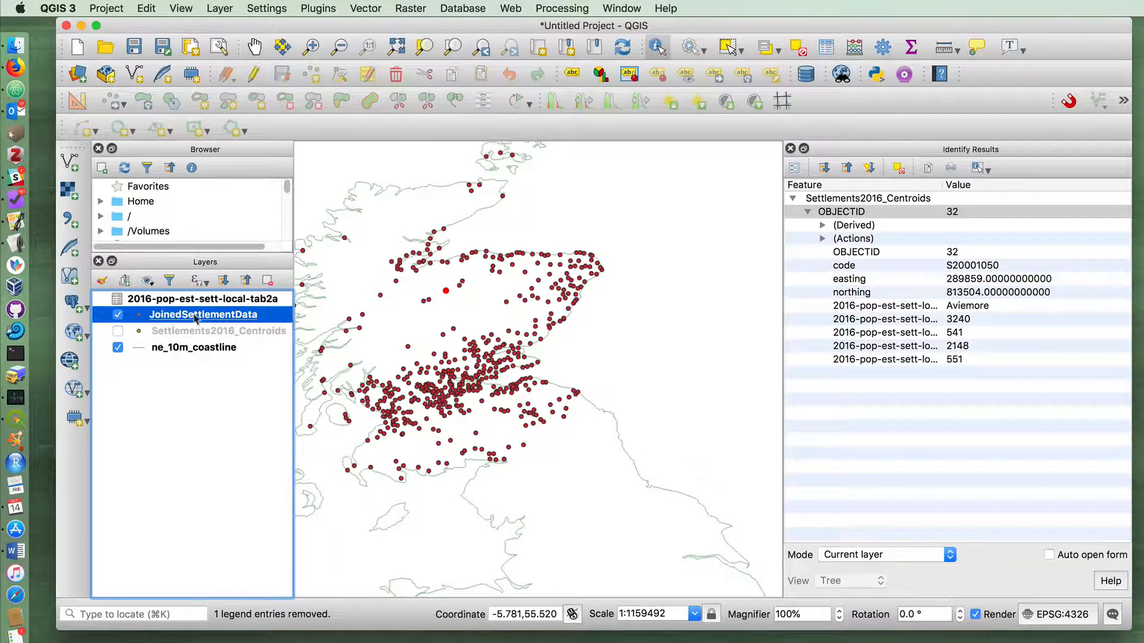